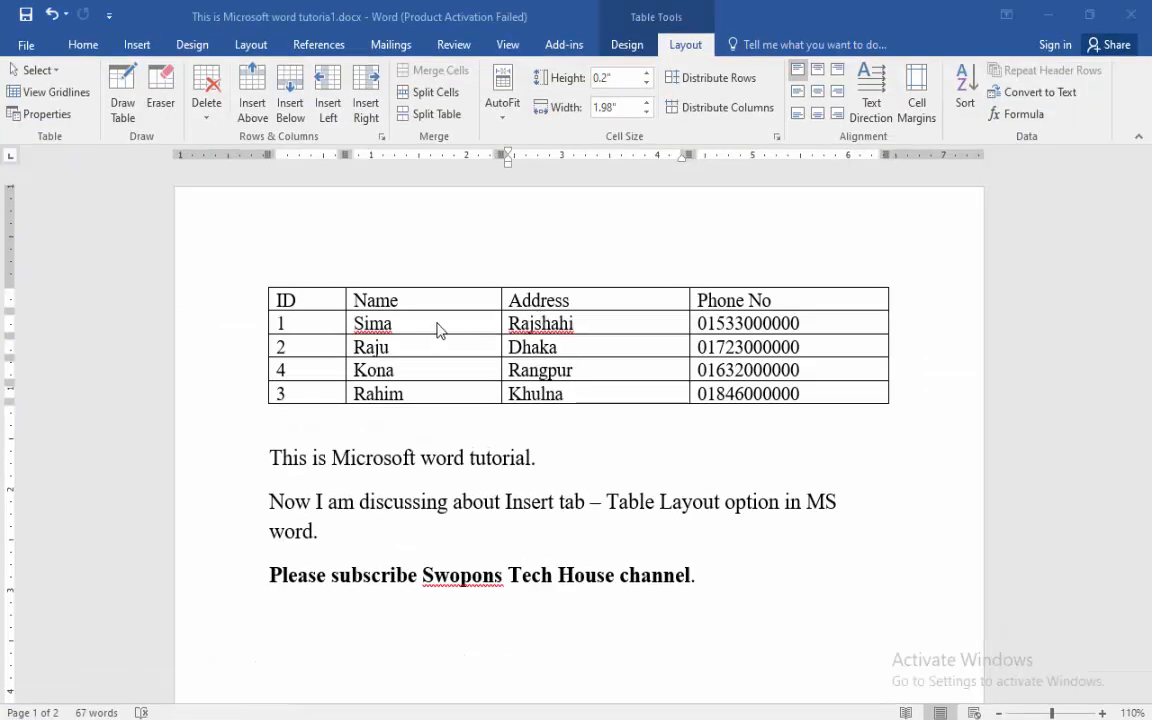
- Select the whole table and AutoFit its columns to their contents
click(437, 330)
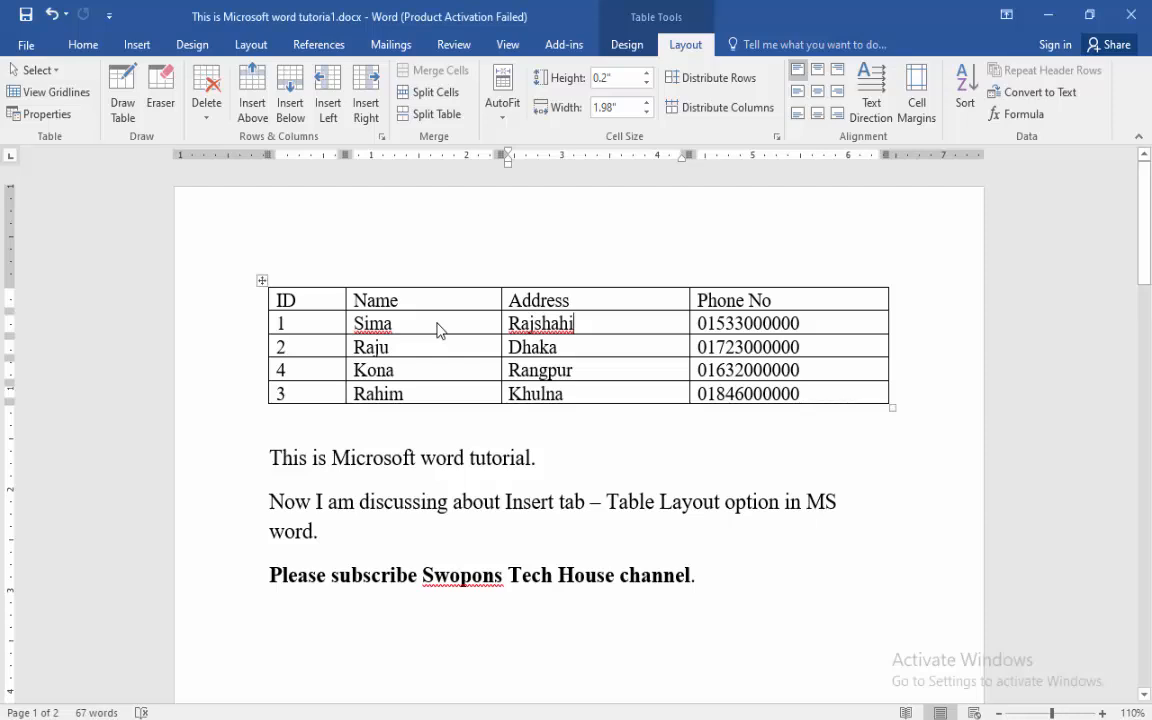
click(264, 282)
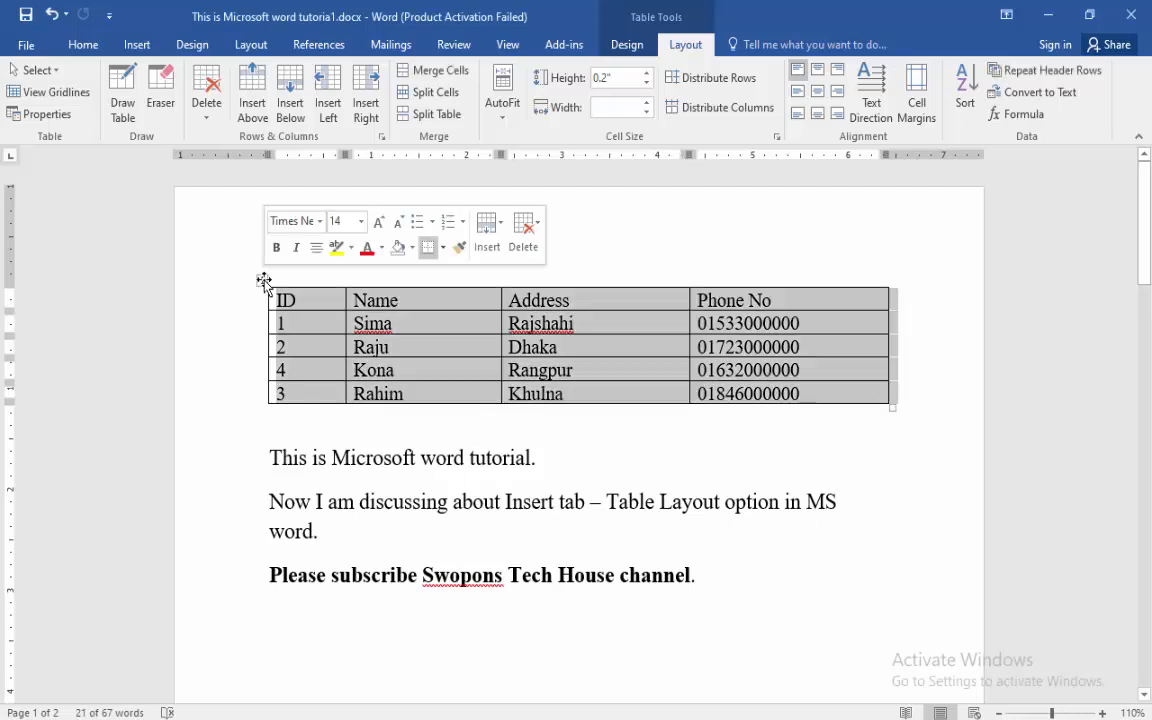
click(511, 118)
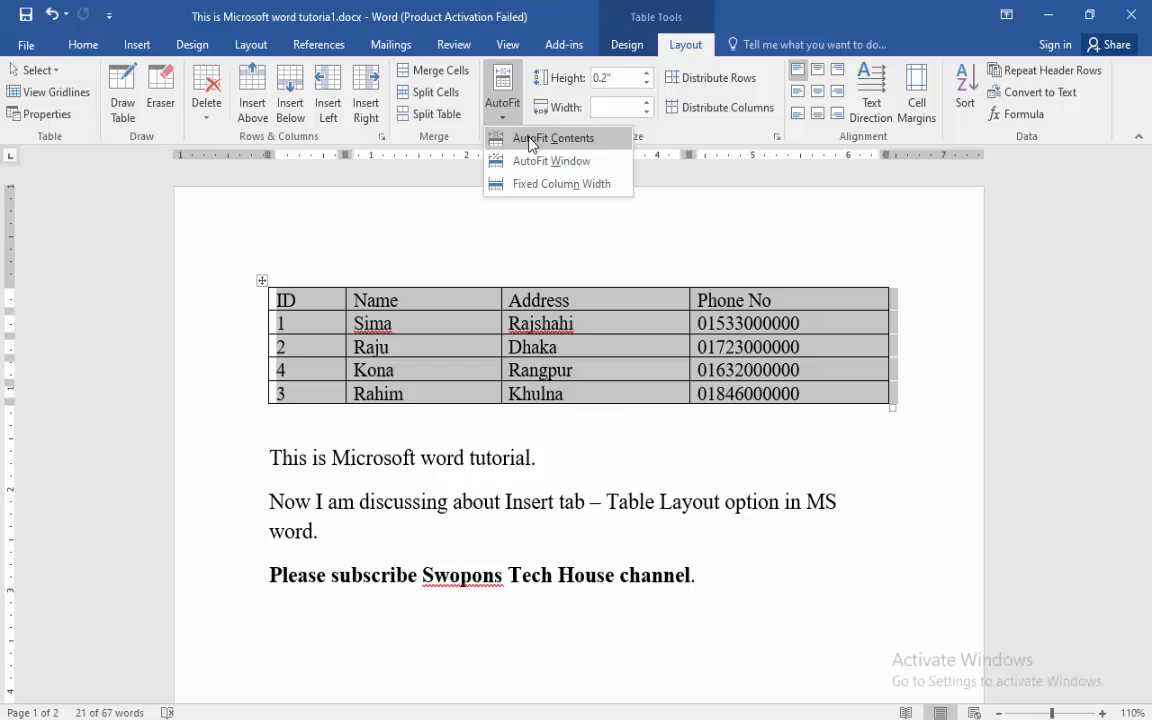
click(531, 140)
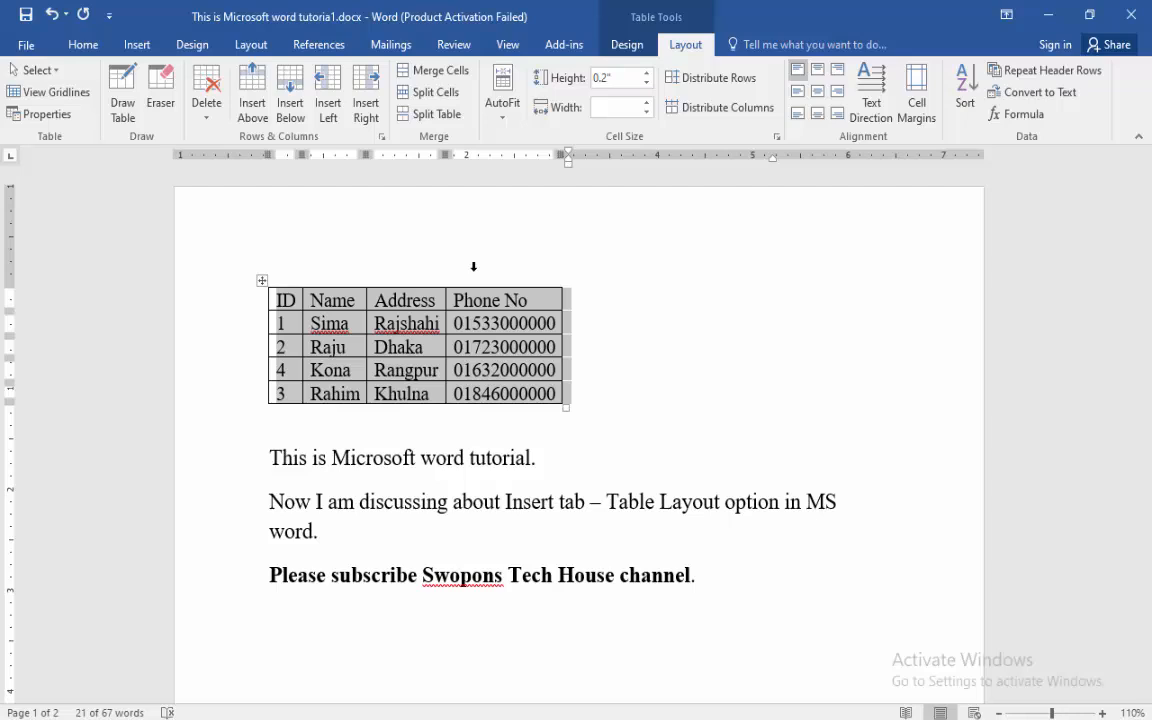
- AutoFit the table to the window and switch it to Fixed Column Width
click(503, 118)
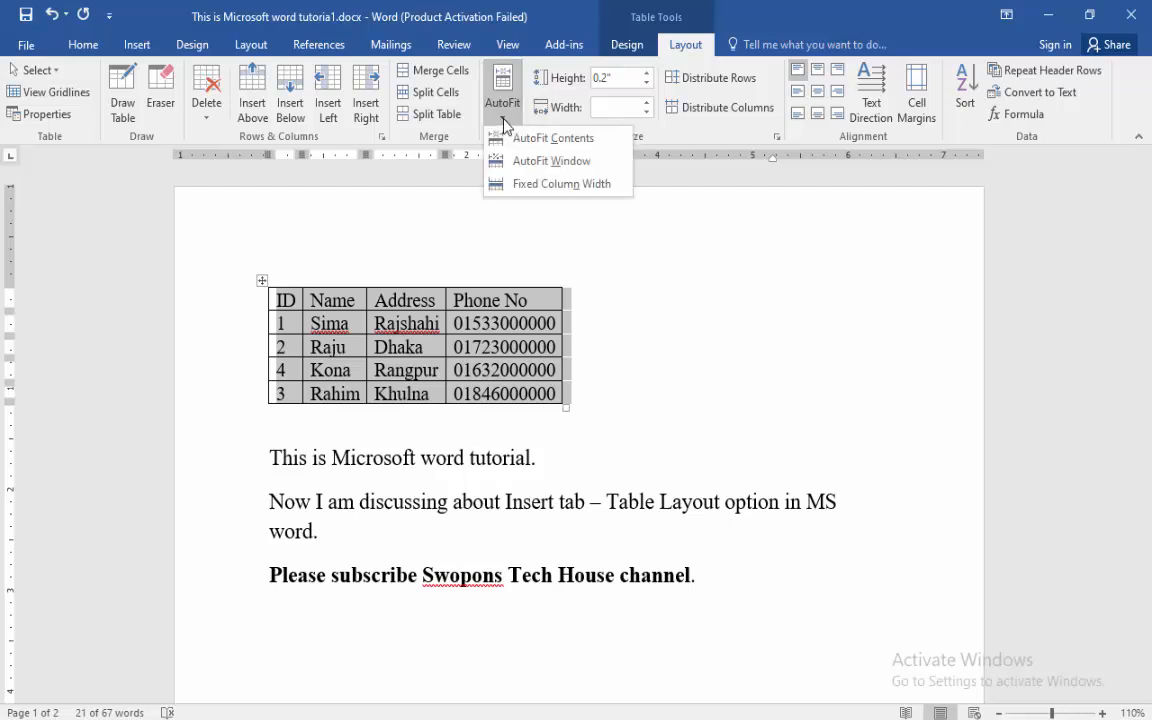
click(547, 161)
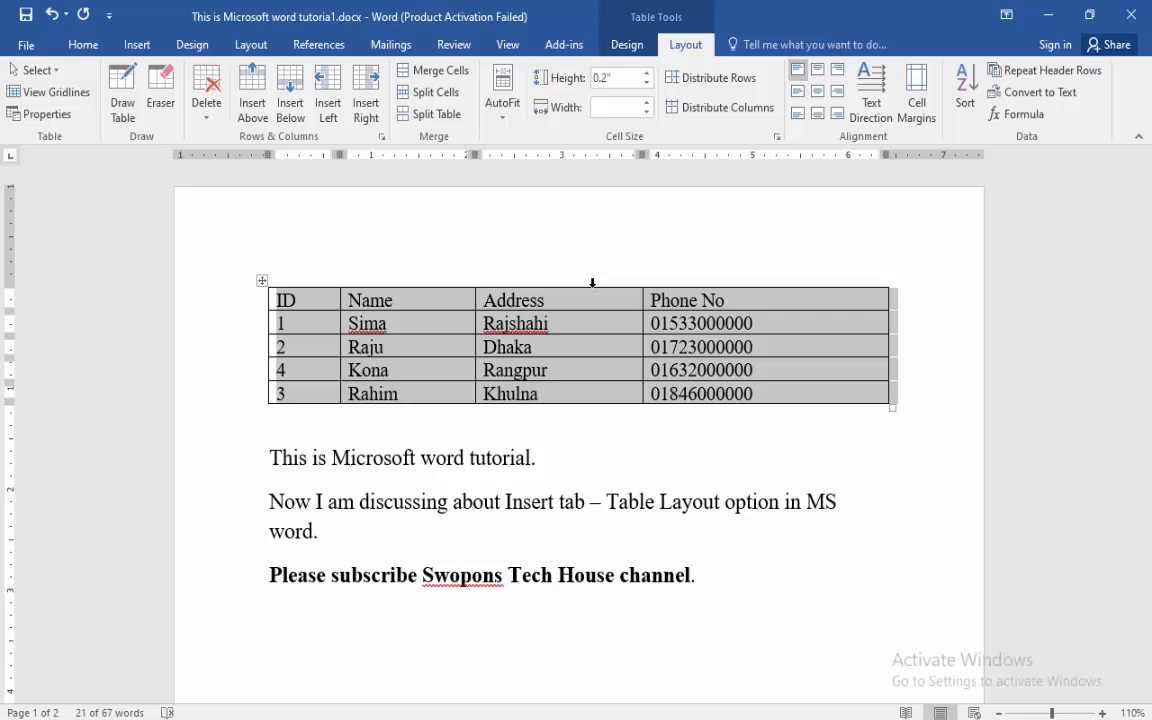
click(497, 115)
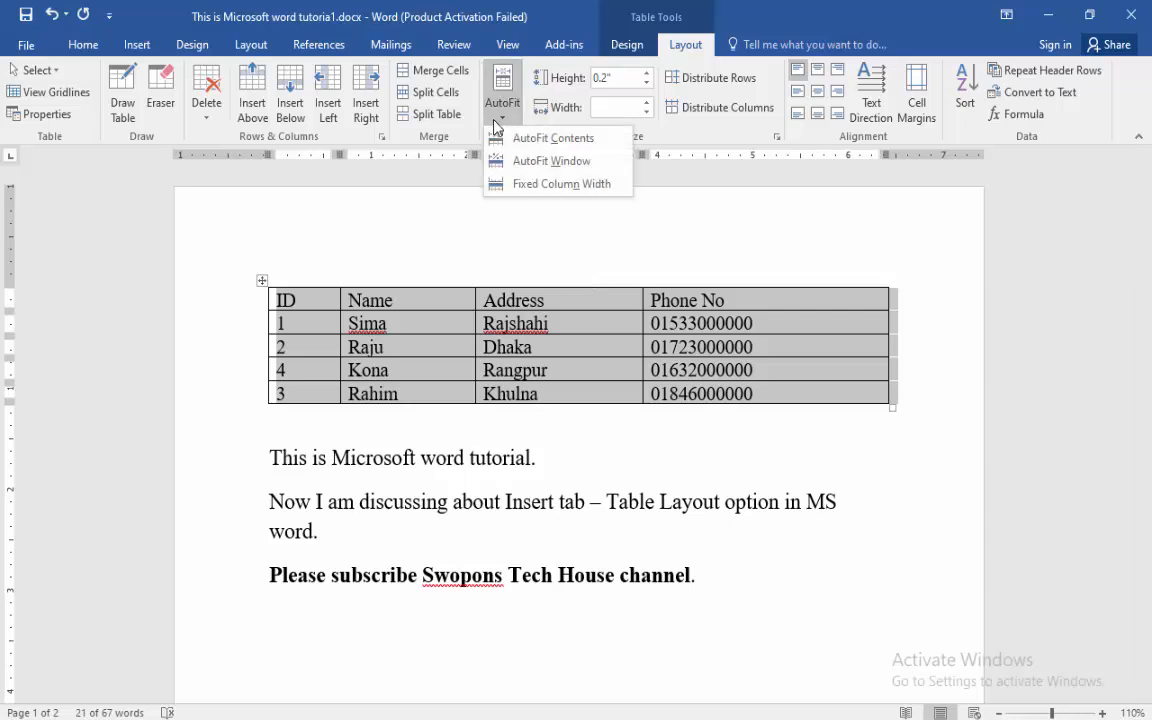
click(557, 186)
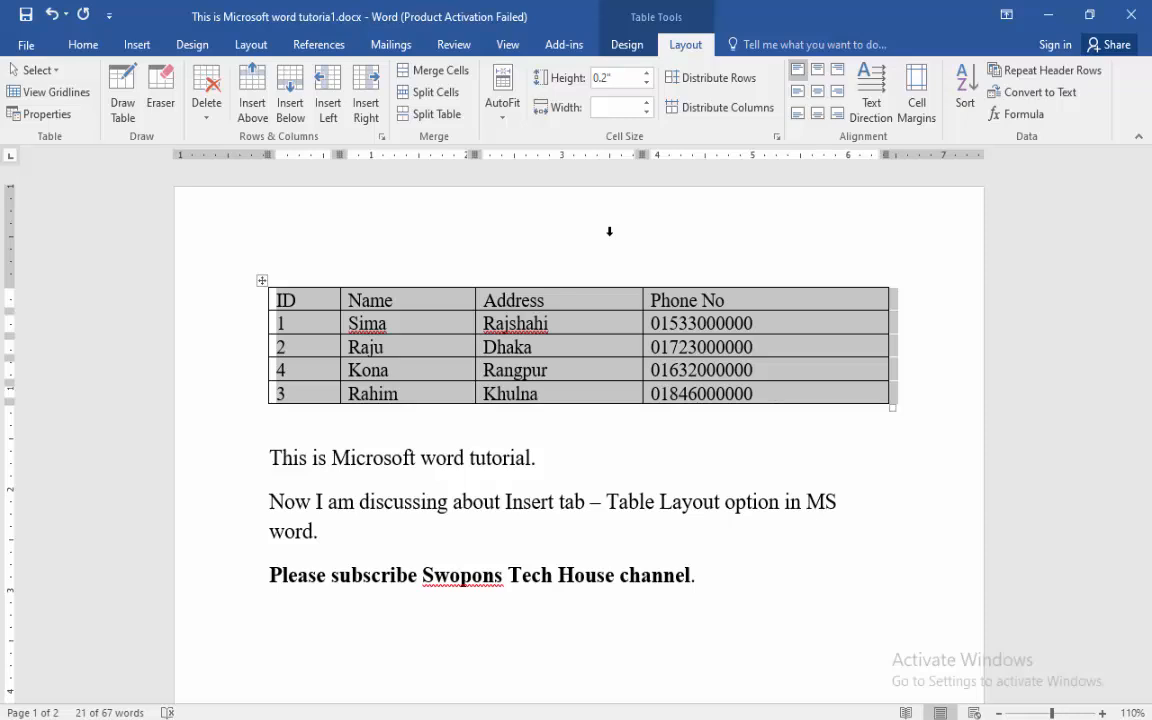
- Set the height of the row with ID 1 to 0.4"
click(581, 323)
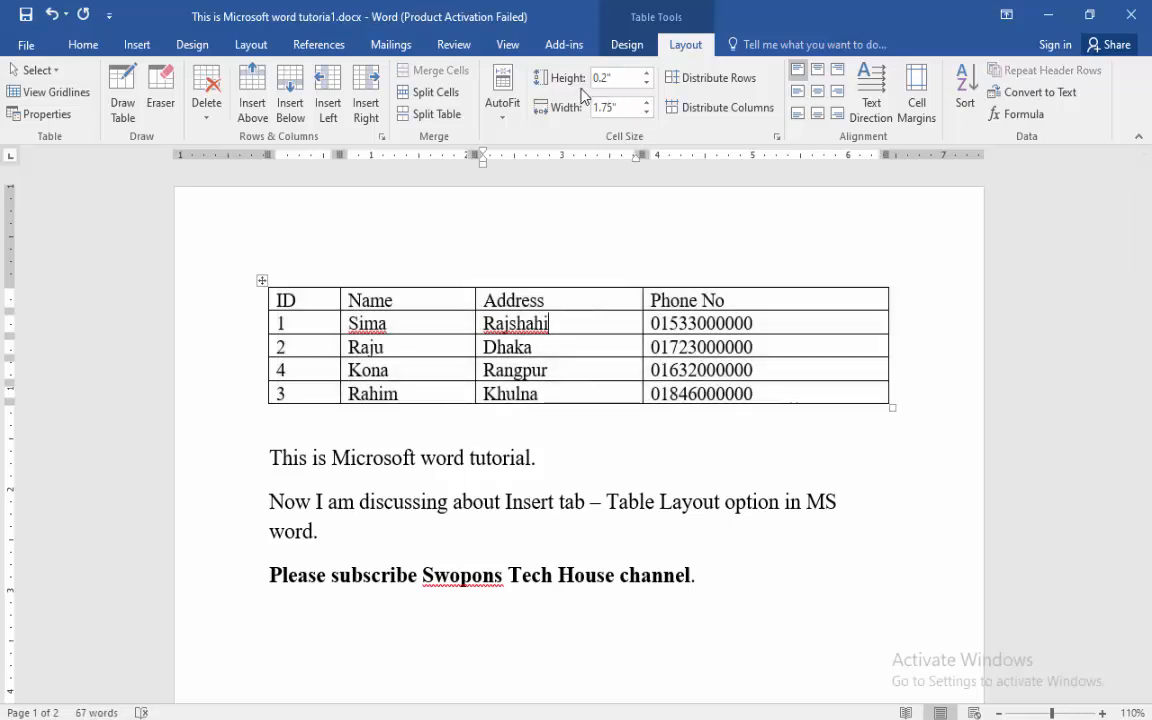
click(647, 75)
click(647, 75)
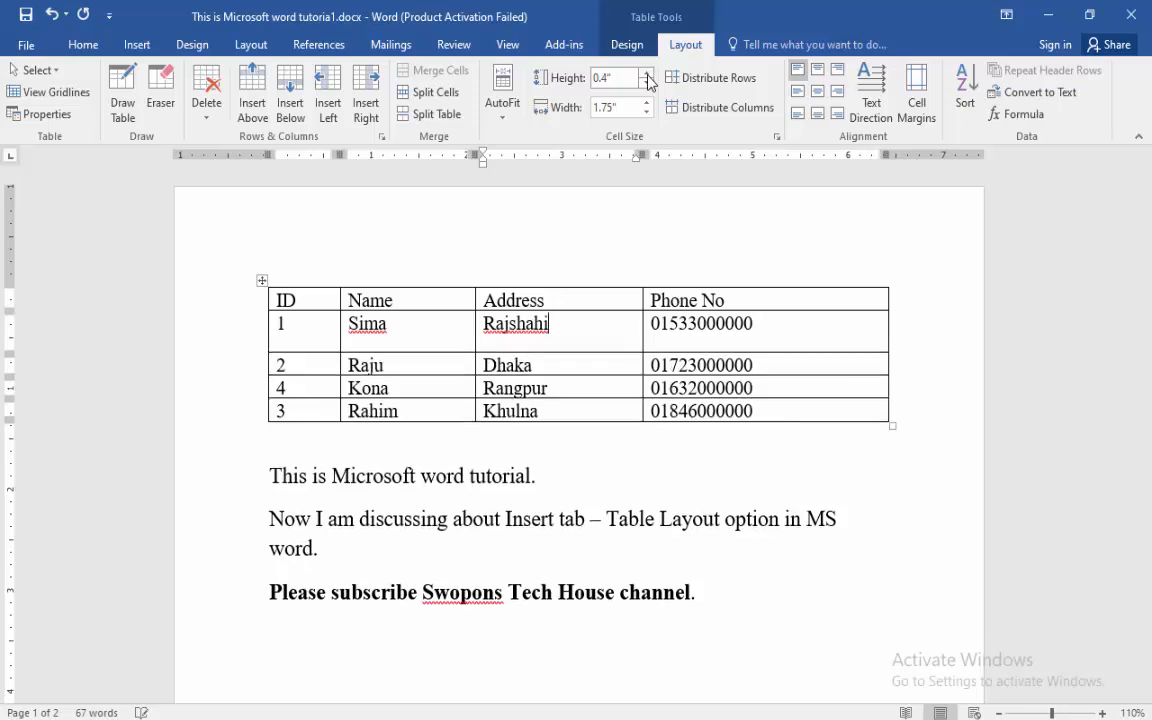
click(647, 75)
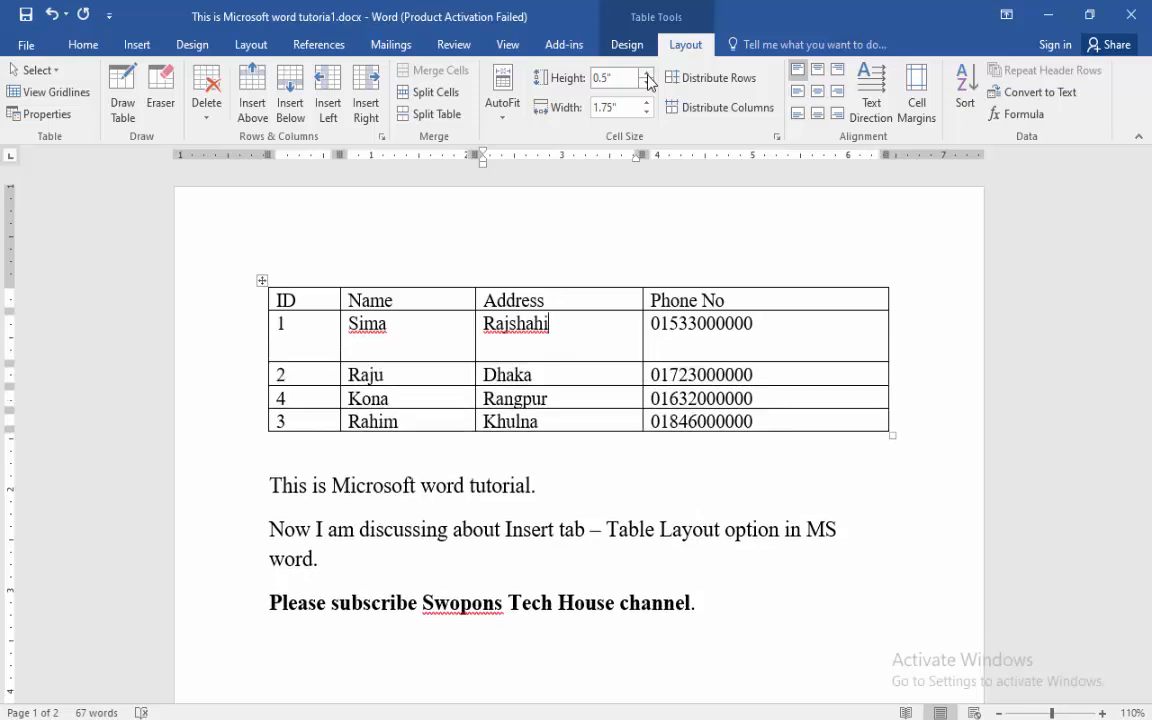
click(647, 75)
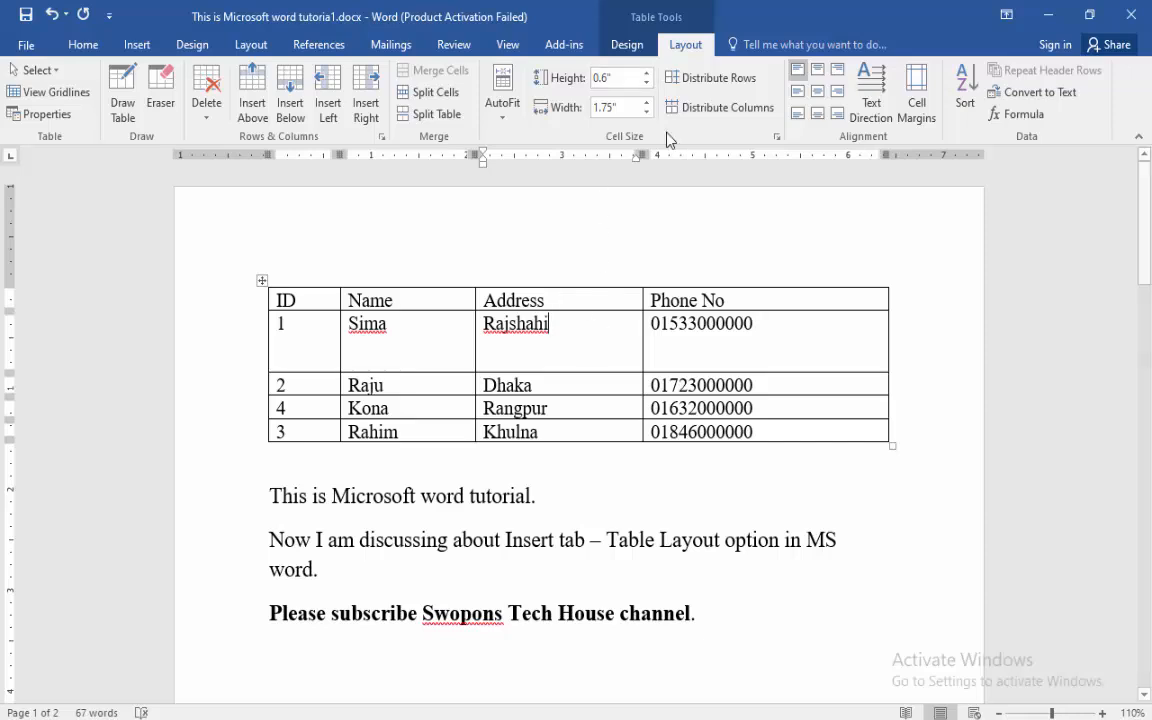
click(646, 85)
click(646, 85)
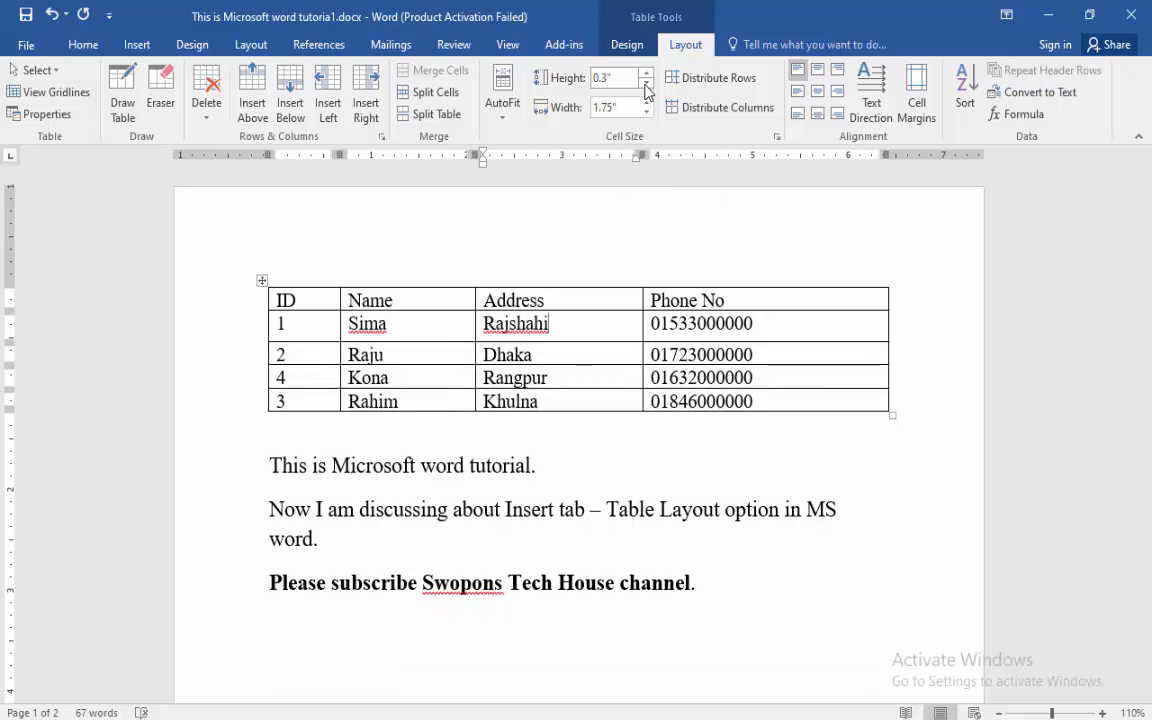
click(647, 79)
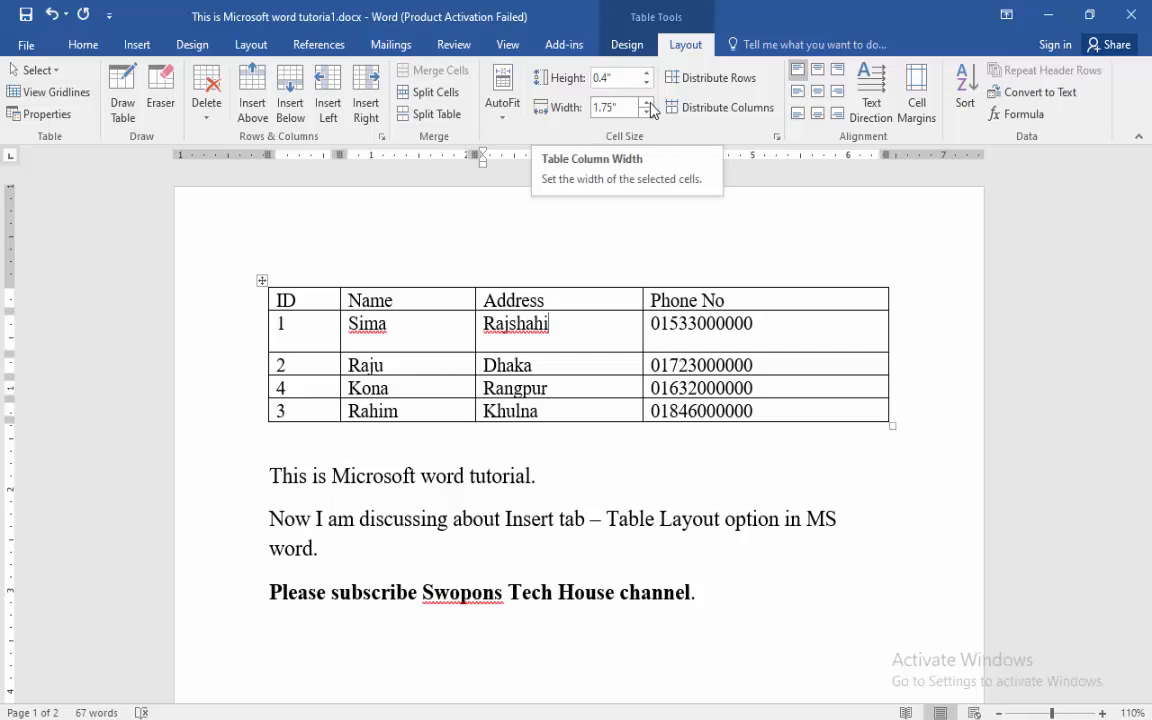
- Narrow the Address column to 0.5" and AutoFit the table to the window
click(649, 103)
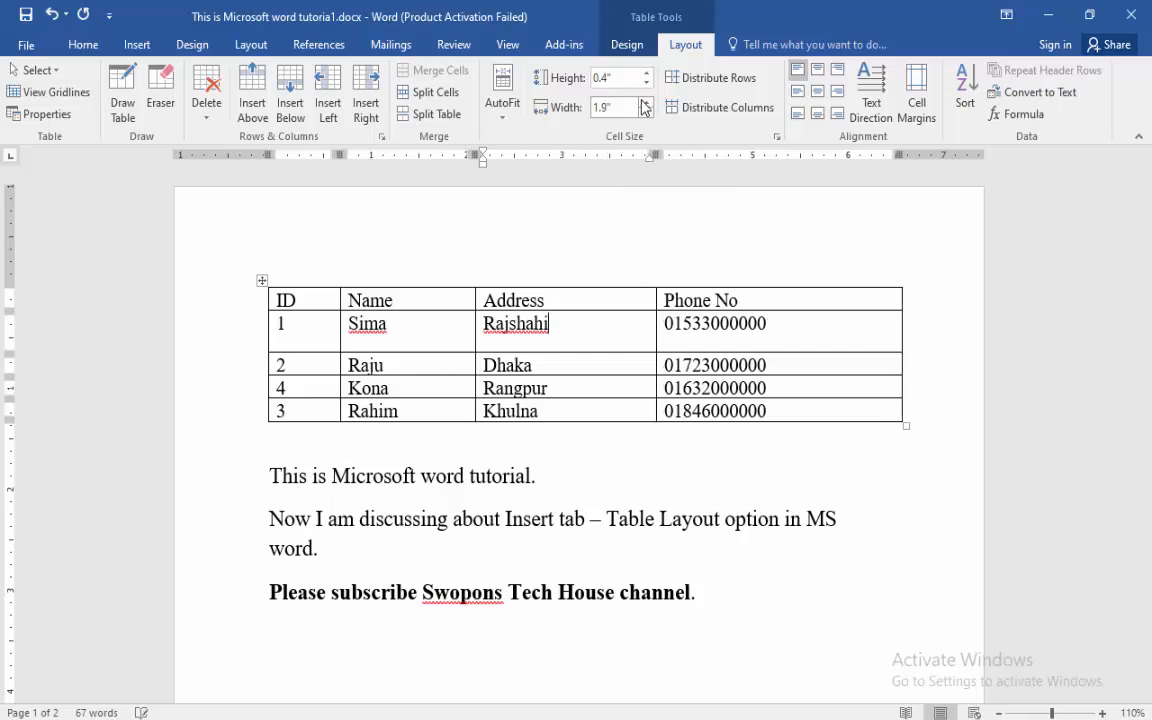
click(645, 113)
click(645, 113)
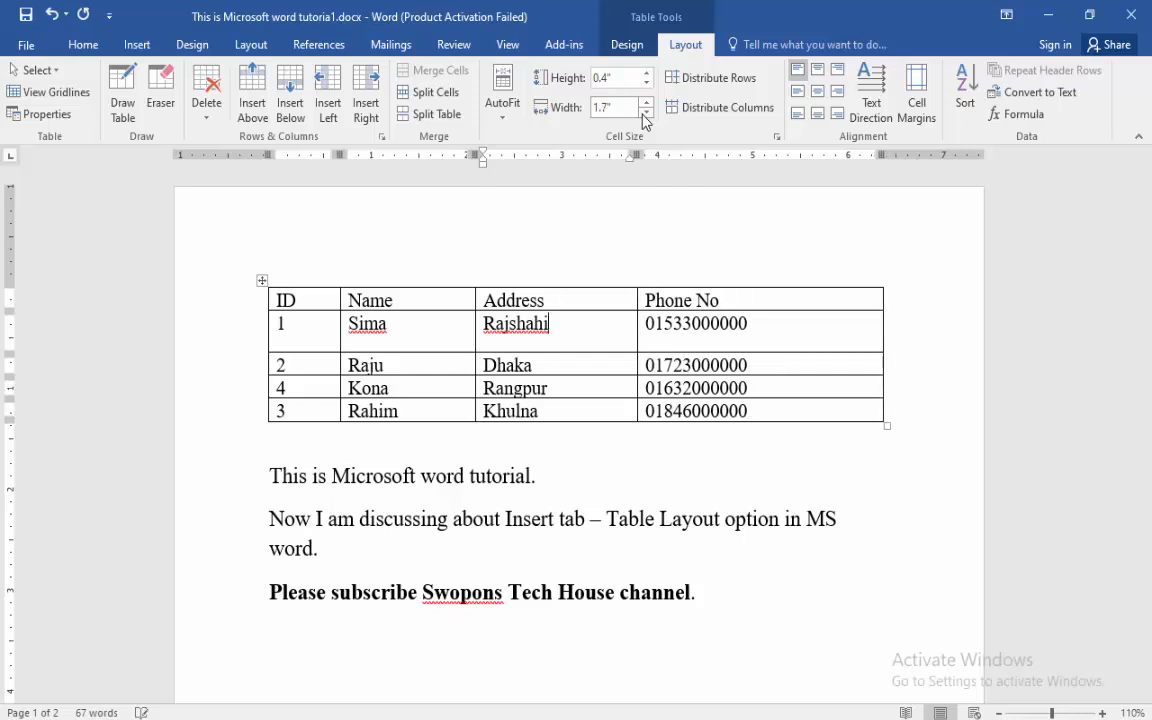
click(645, 113)
click(645, 113)
click(645, 113)
click(645, 113)
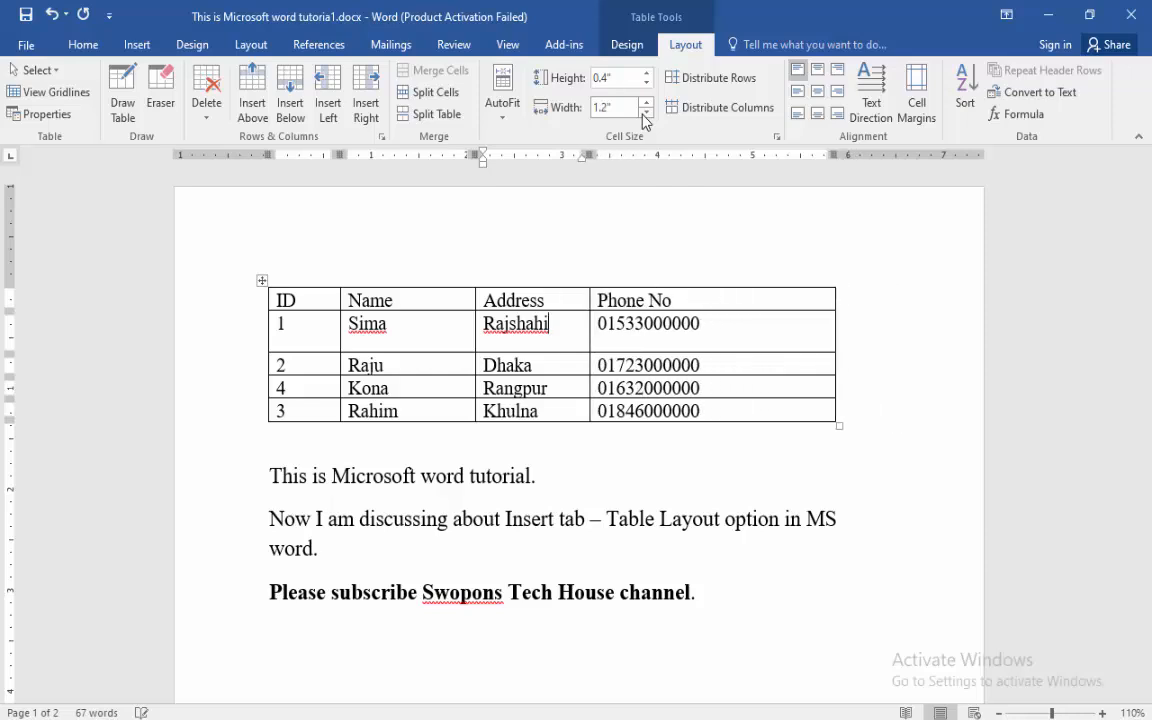
click(645, 113)
click(645, 113)
click(645, 113)
click(645, 113)
click(645, 113)
click(645, 113)
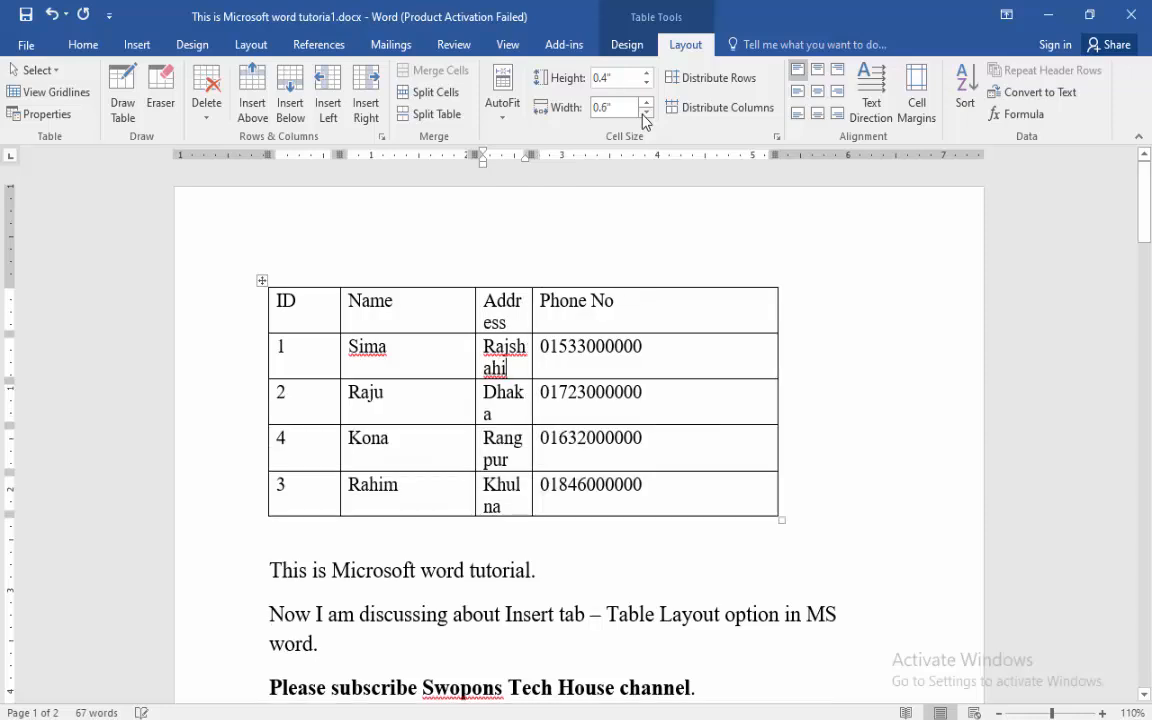
click(645, 113)
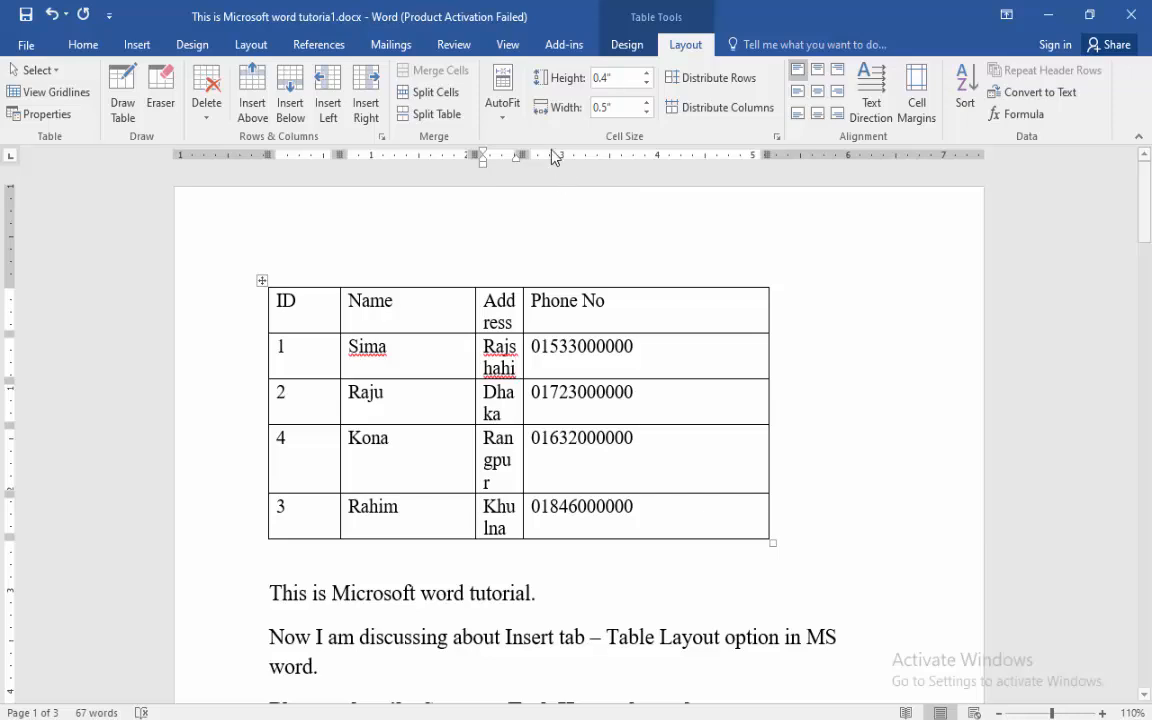
click(507, 116)
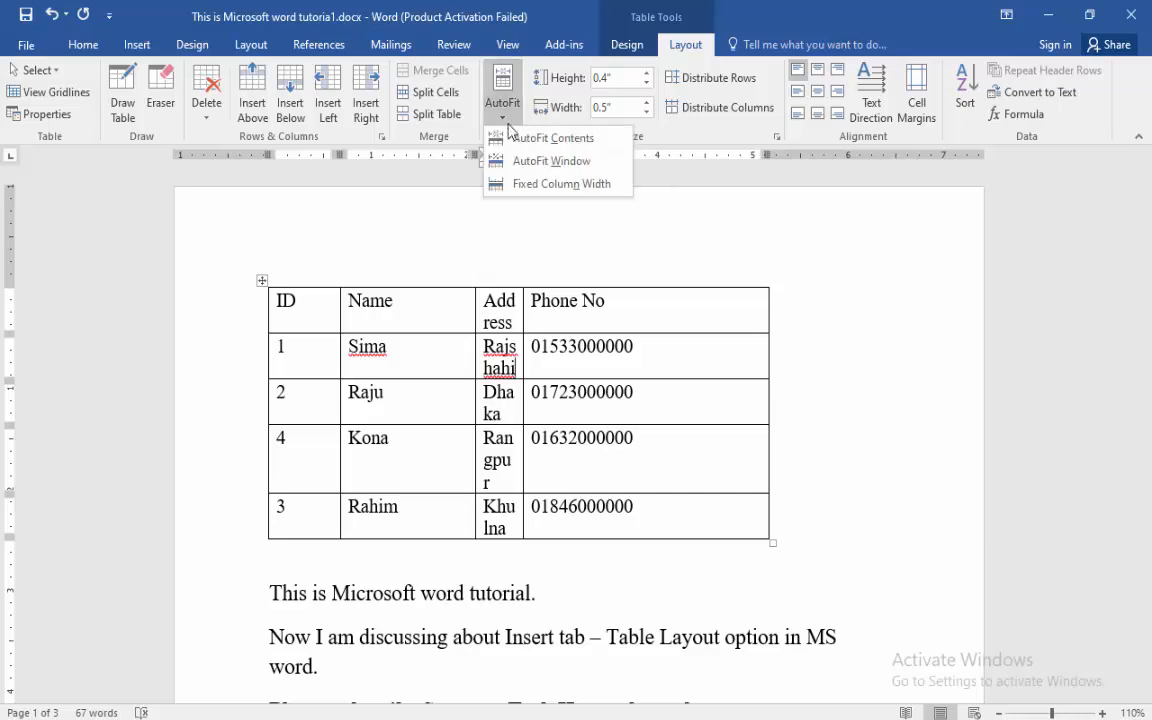
click(535, 160)
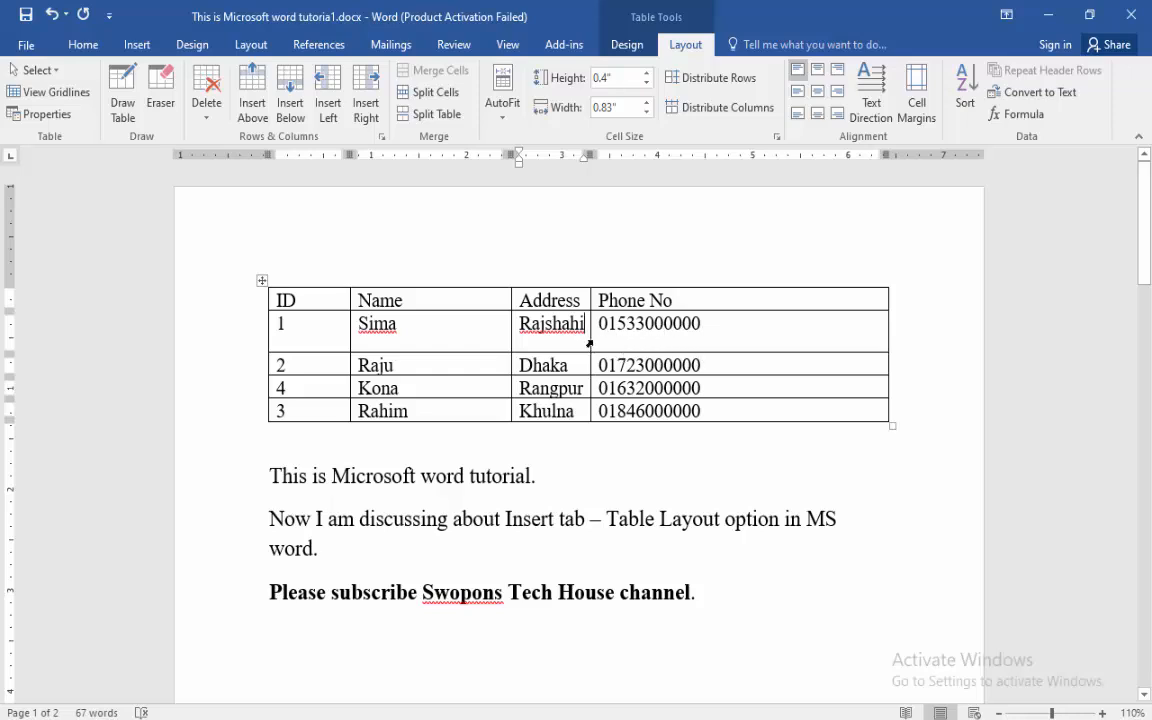
- Narrow the Name column step by step to 0.67"
click(462, 364)
click(646, 113)
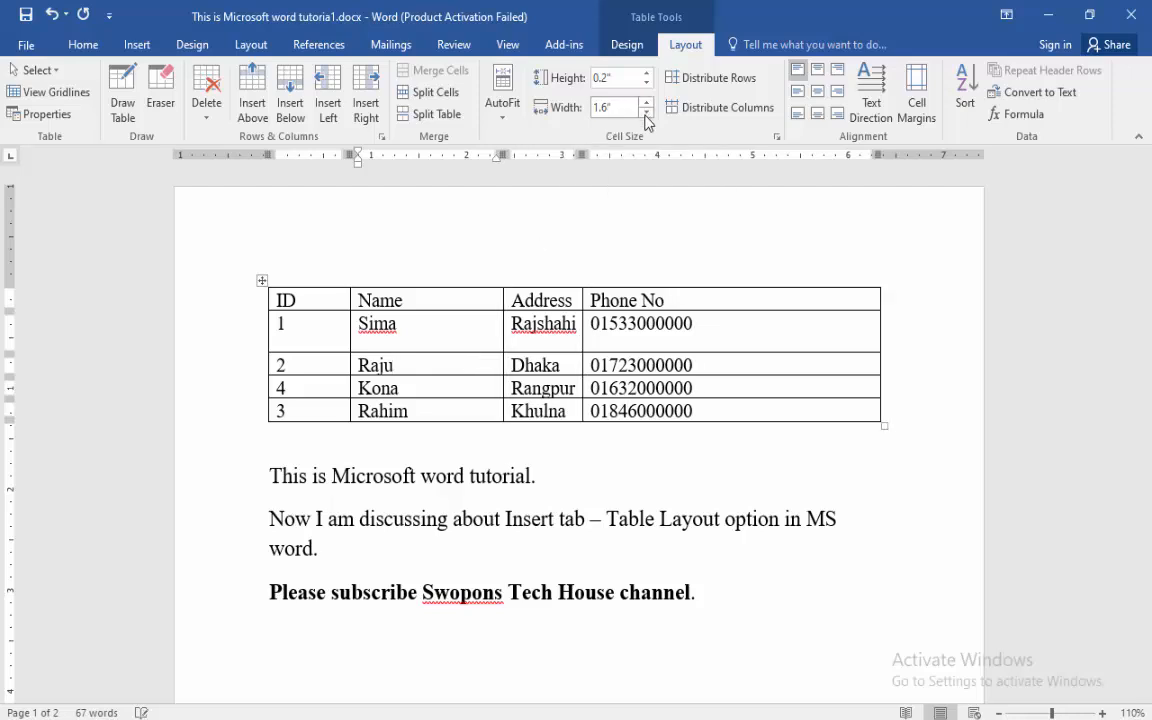
click(646, 113)
click(646, 113)
click(646, 113)
click(646, 113)
click(646, 113)
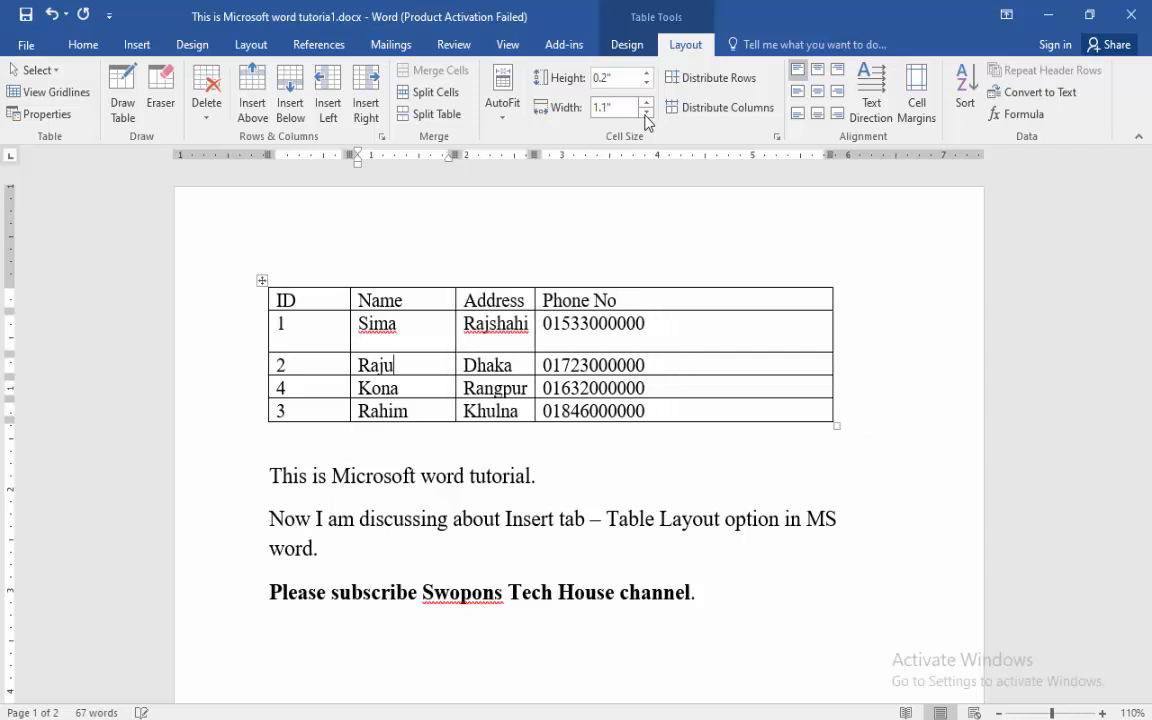
click(646, 113)
click(646, 113)
click(646, 113)
click(646, 113)
click(646, 113)
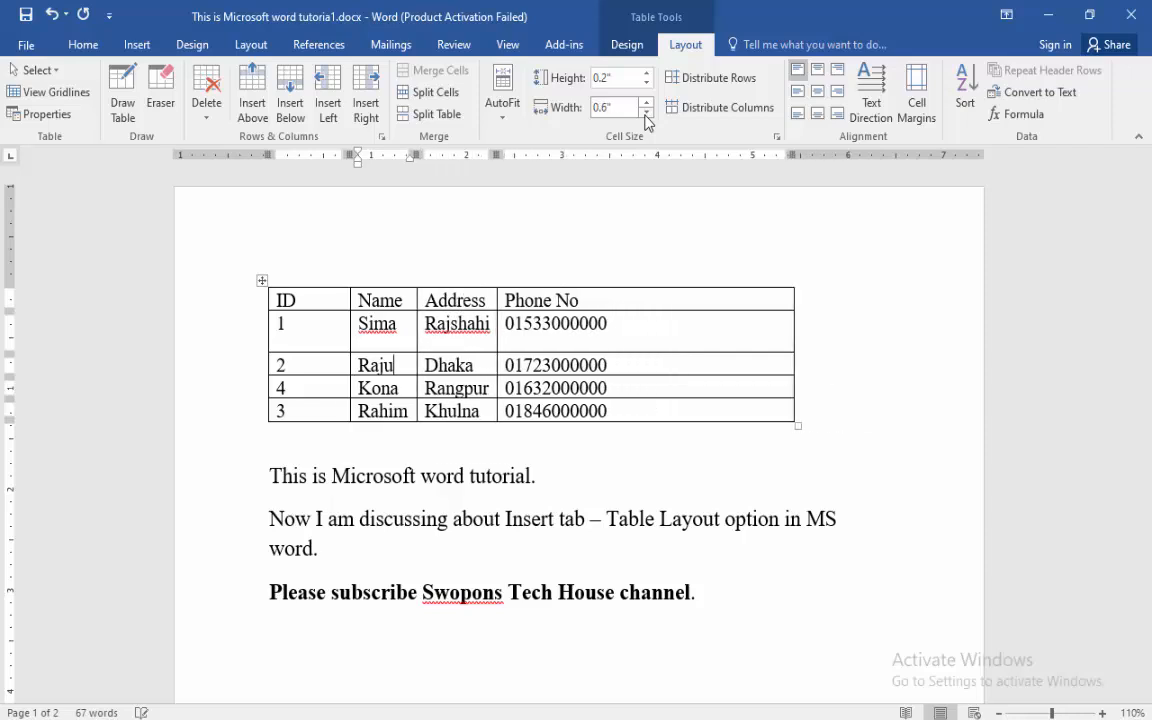
click(646, 113)
click(646, 113)
click(646, 113)
click(646, 113)
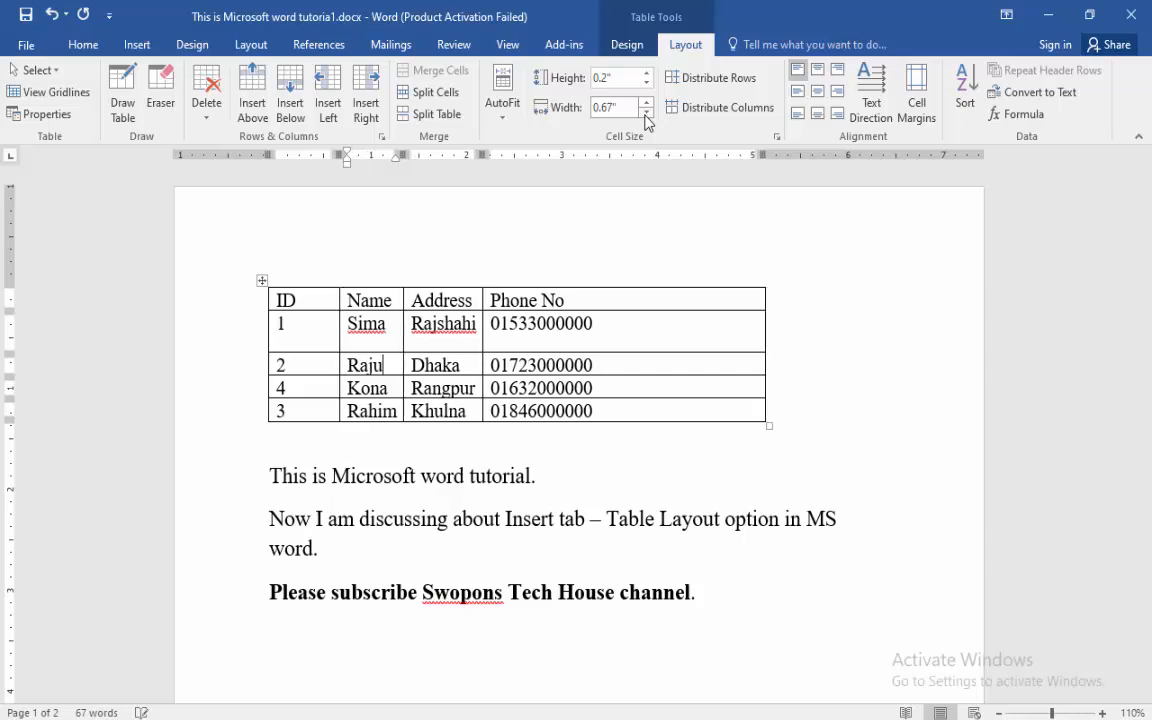
click(646, 113)
click(646, 113)
click(646, 113)
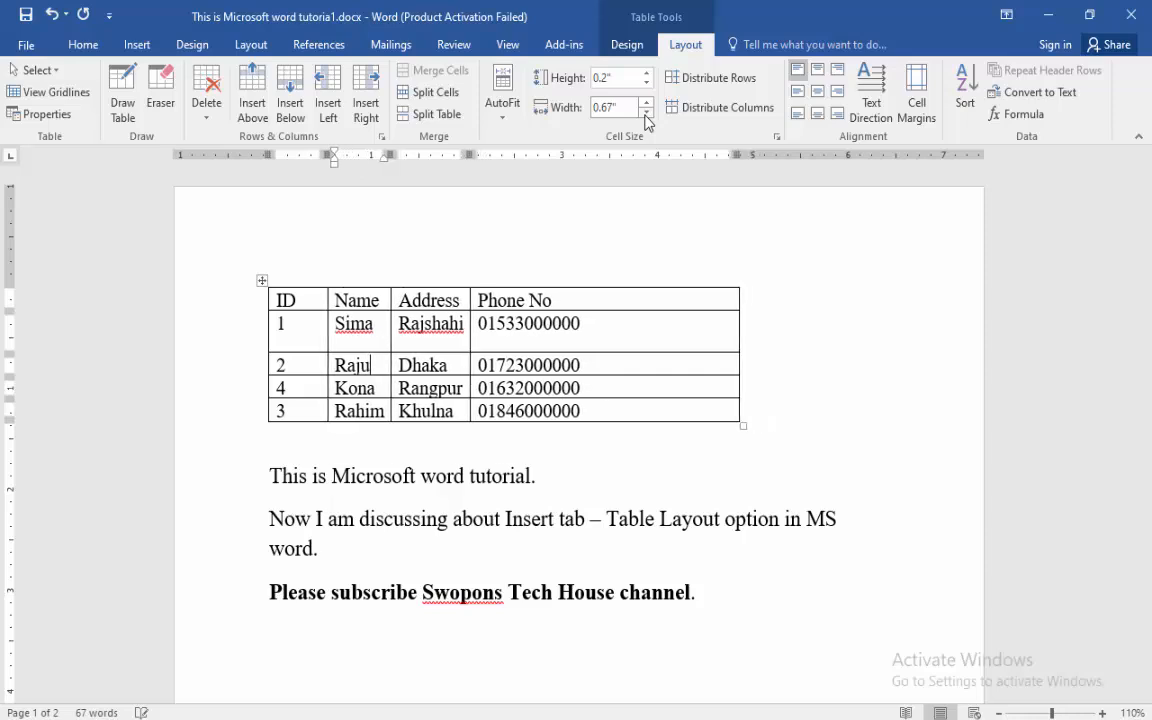
click(646, 113)
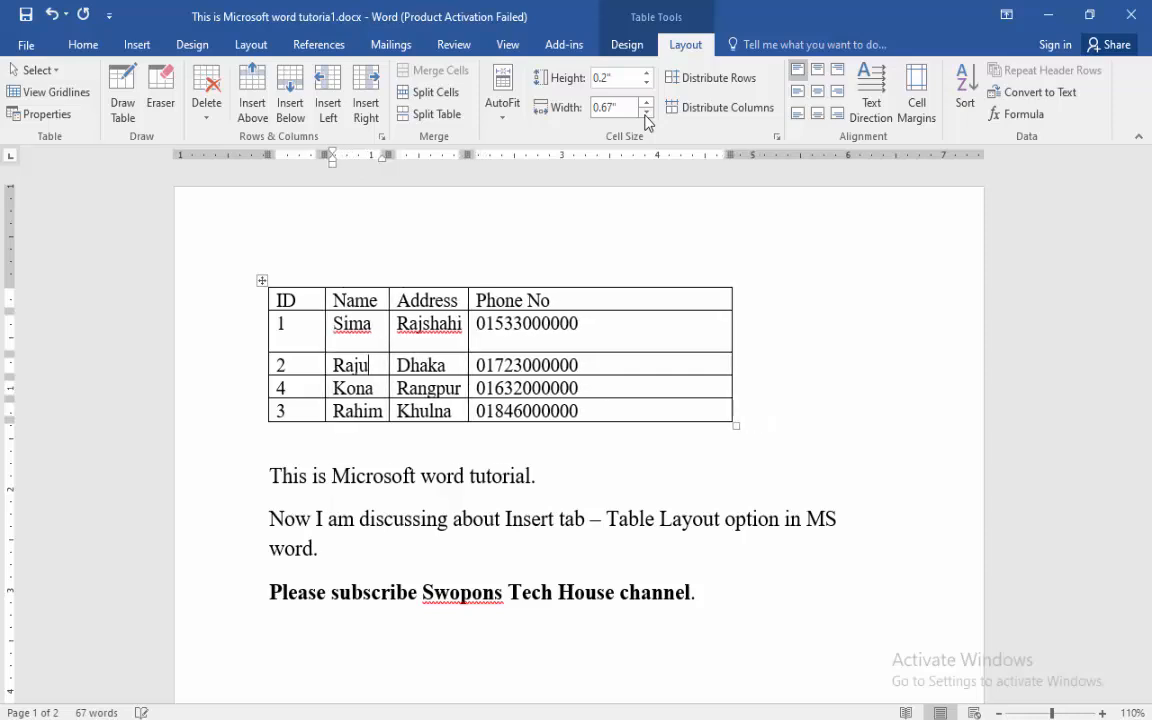
- Switch the table to Fixed Column Width and set the Name column's width to 0.5"
click(505, 110)
click(545, 186)
click(646, 113)
click(646, 113)
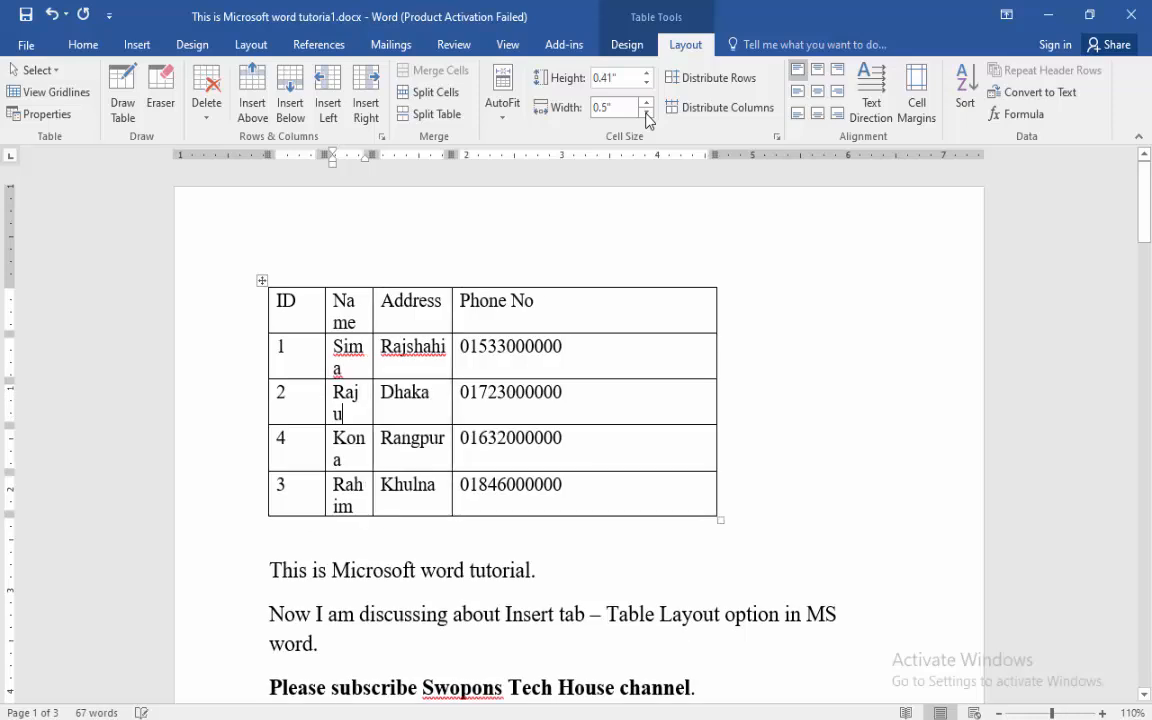
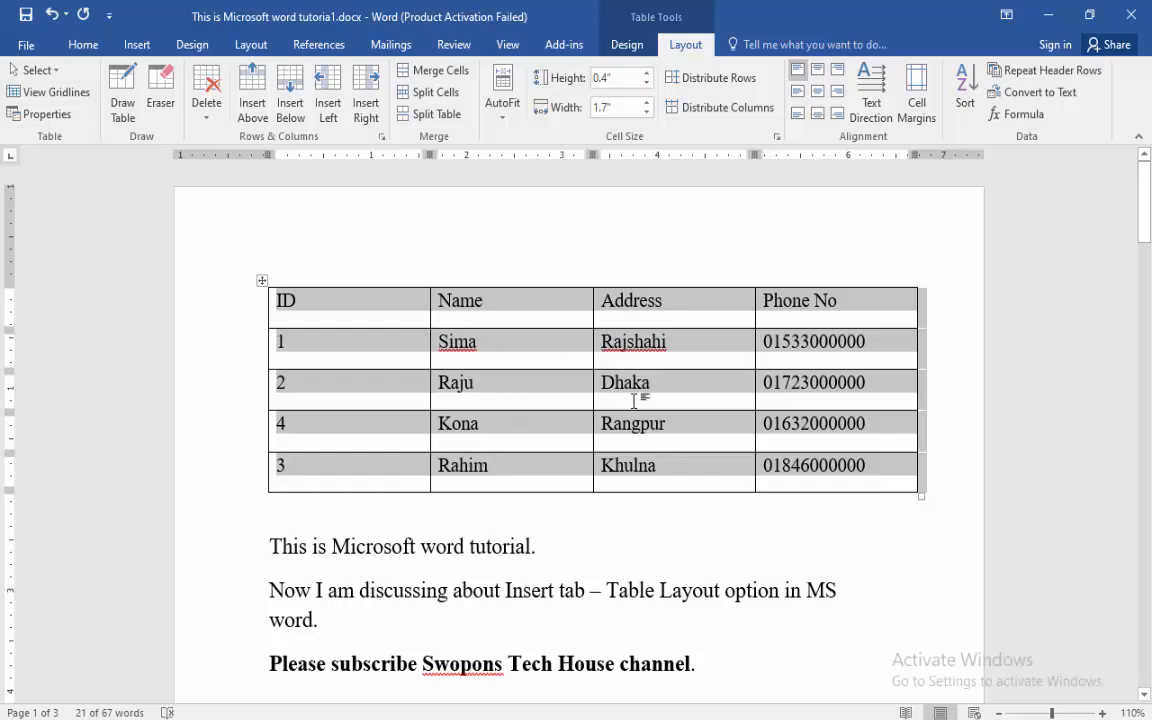
- Try the top center, top right, center left, center and center right alignments on all table cells
click(818, 79)
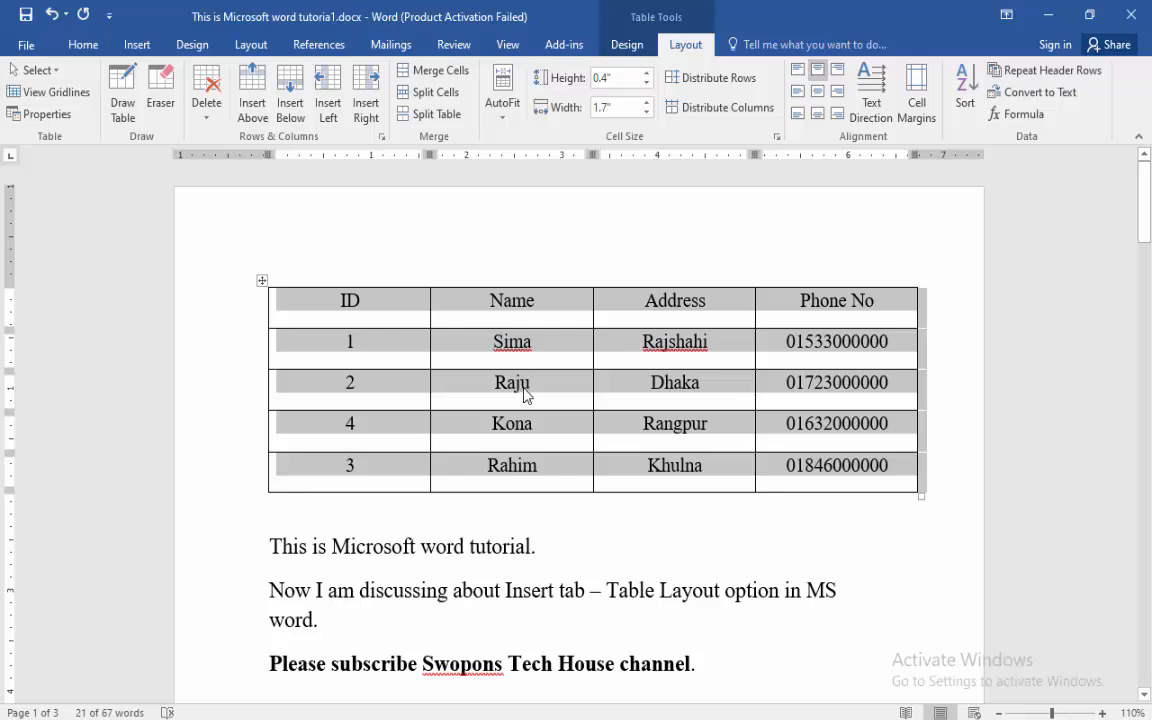
click(838, 71)
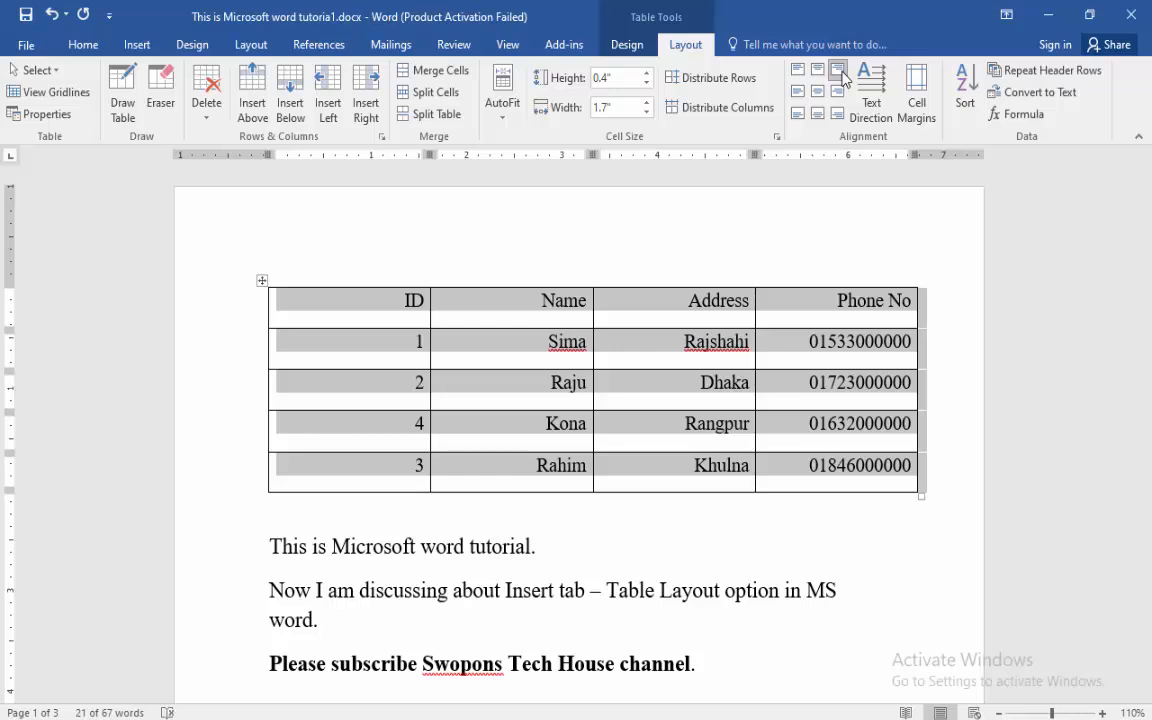
click(797, 93)
click(818, 92)
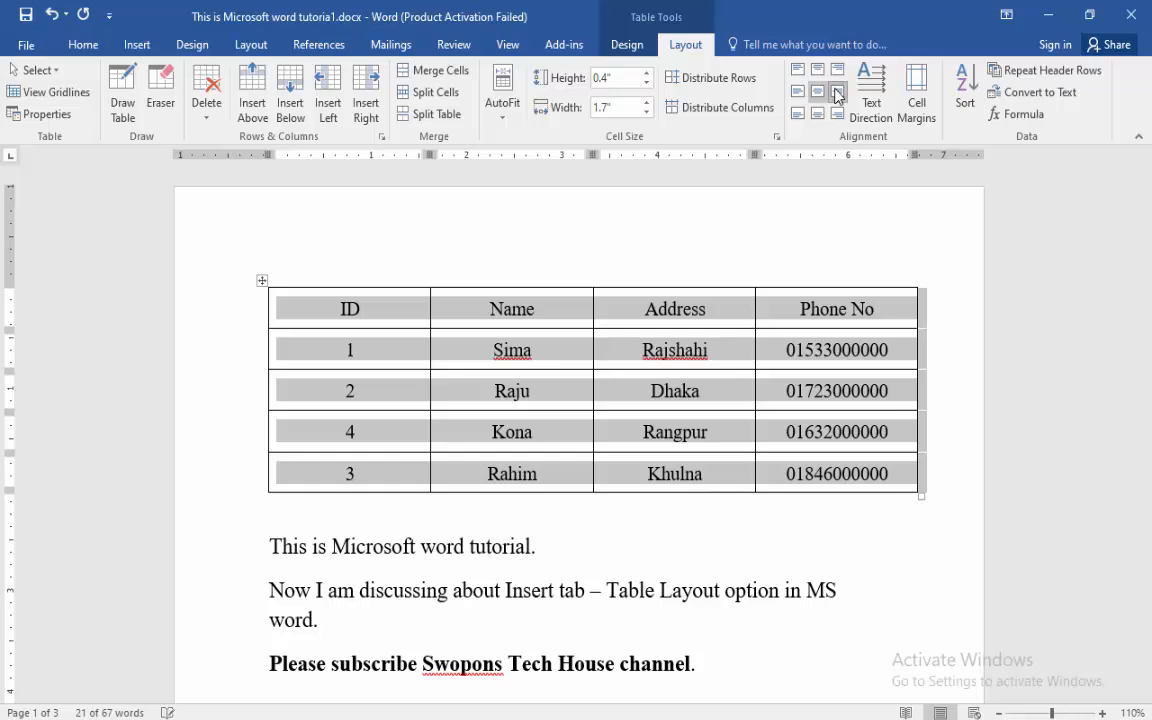
click(836, 92)
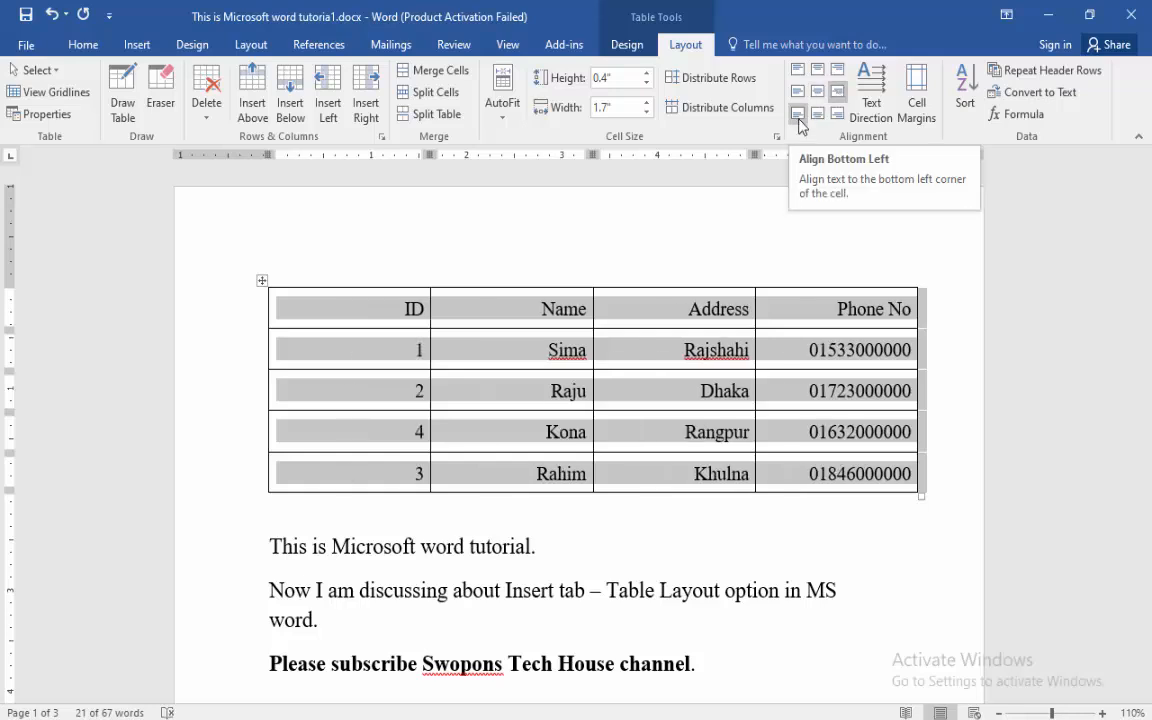
- Try bottom left and bottom center alignment on all table cells, finishing with Align Bottom Right
click(804, 113)
click(819, 112)
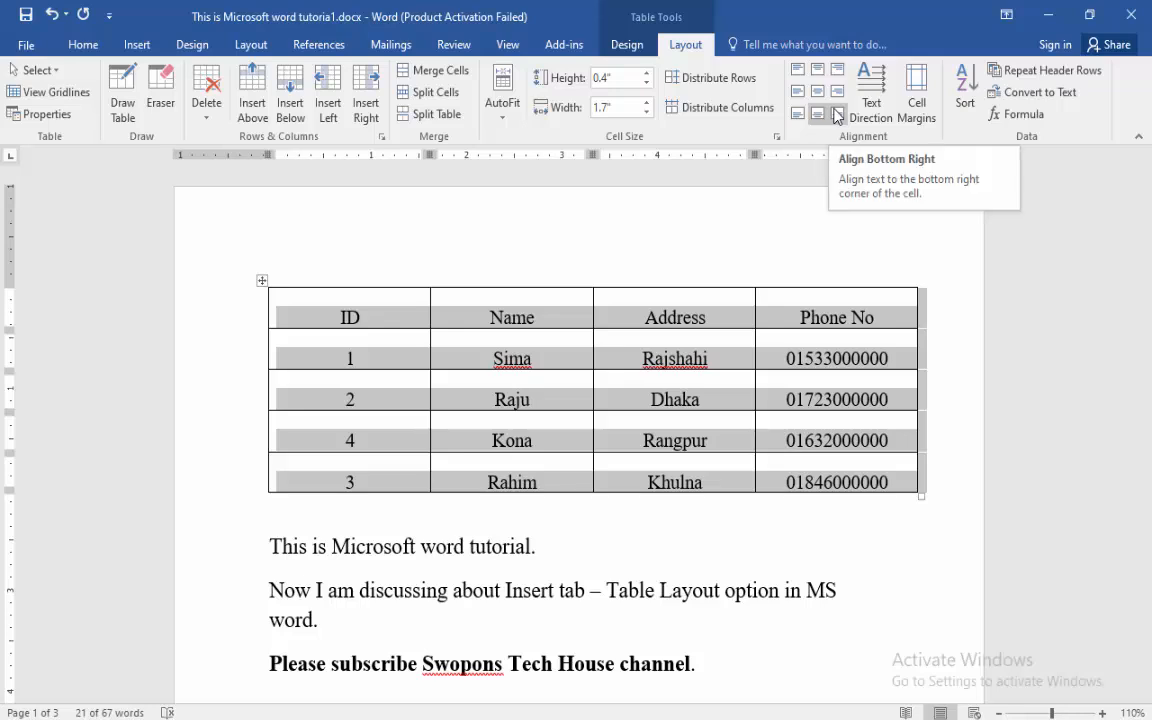
click(837, 116)
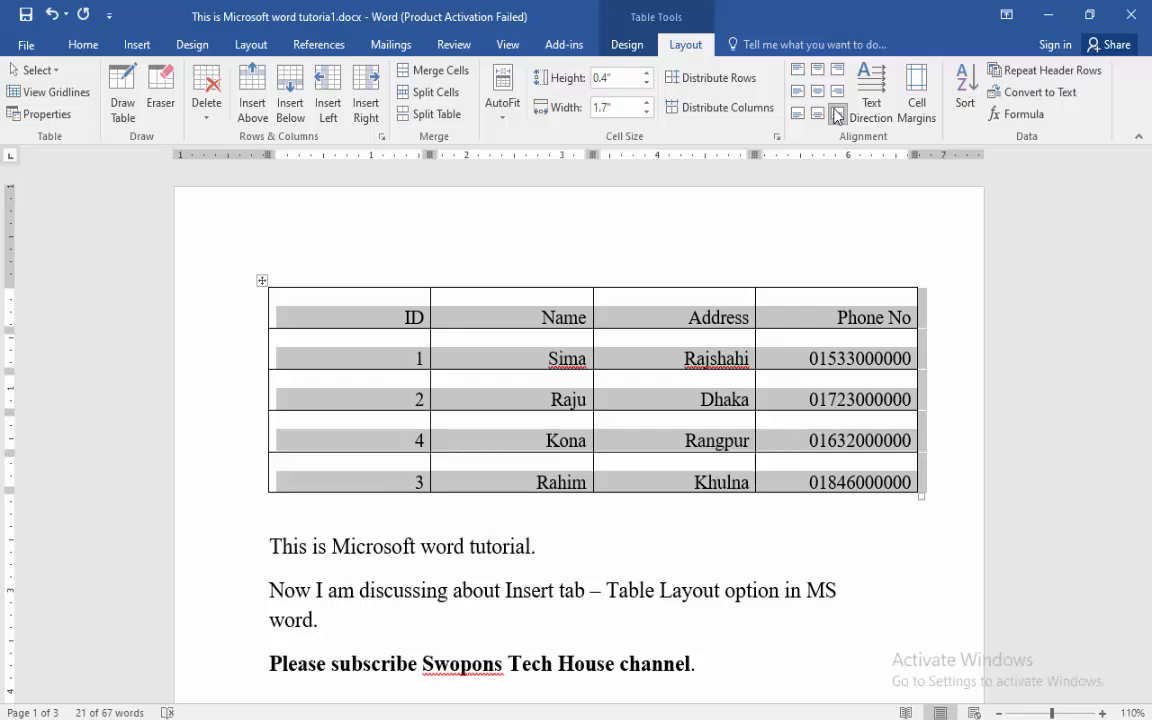
- Apply Align Top Left to all cells of the table
click(797, 70)
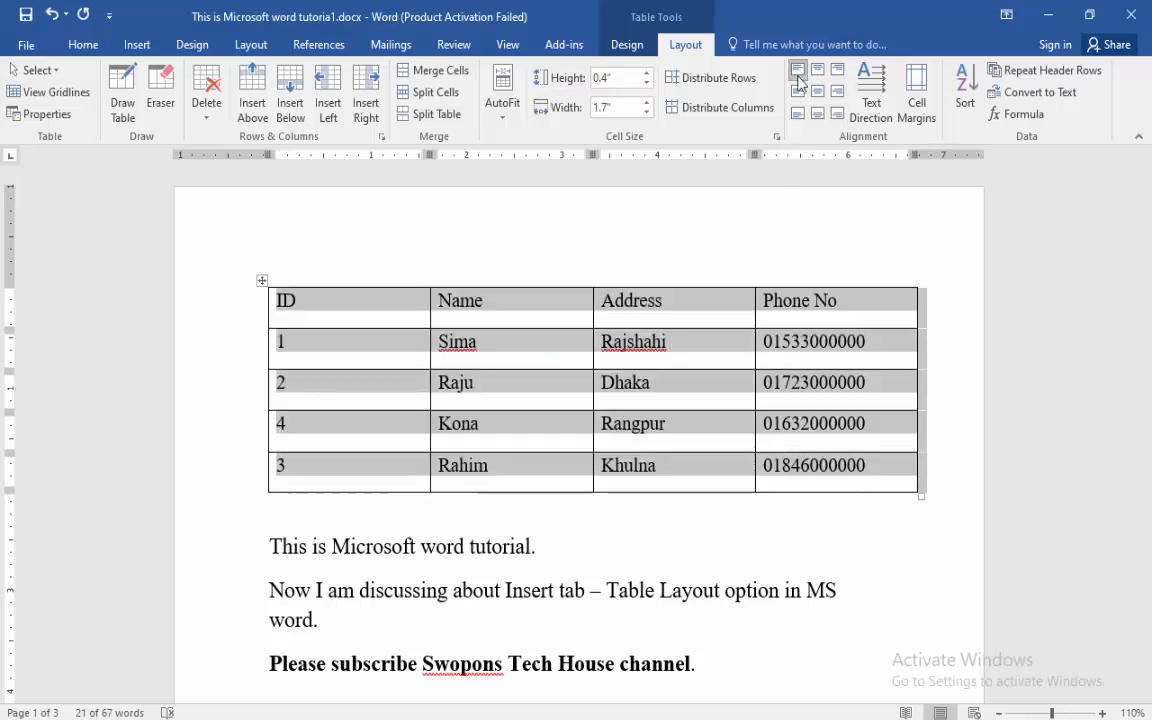
click(546, 347)
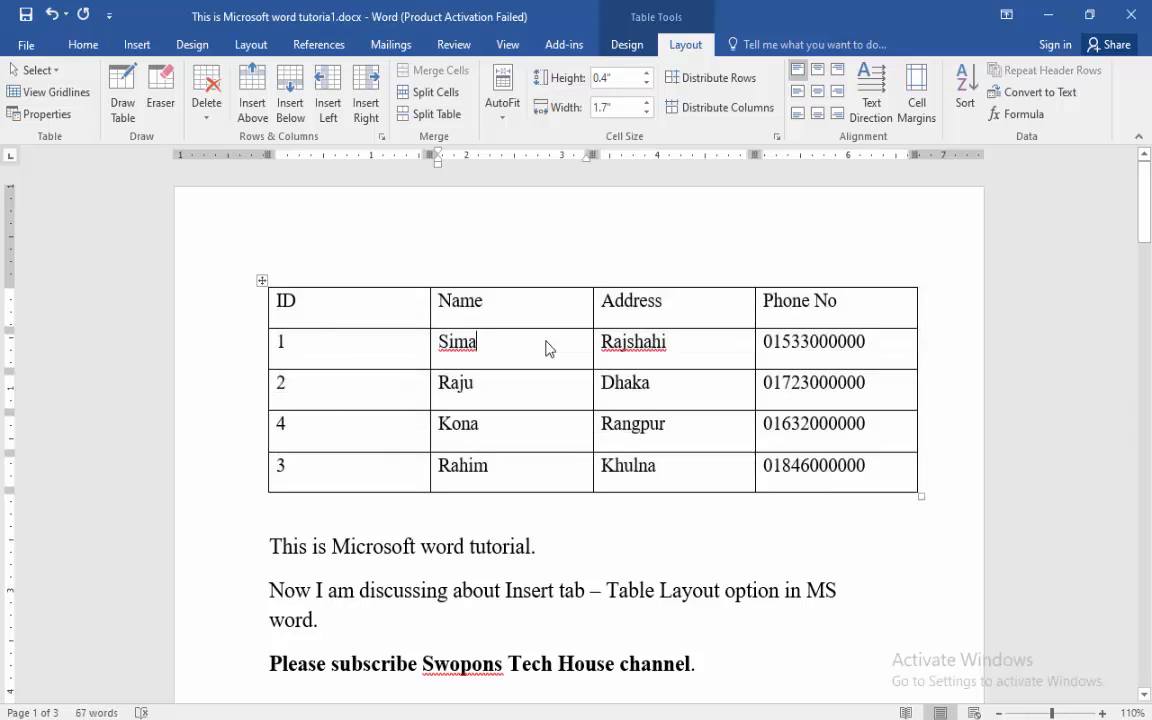
click(545, 302)
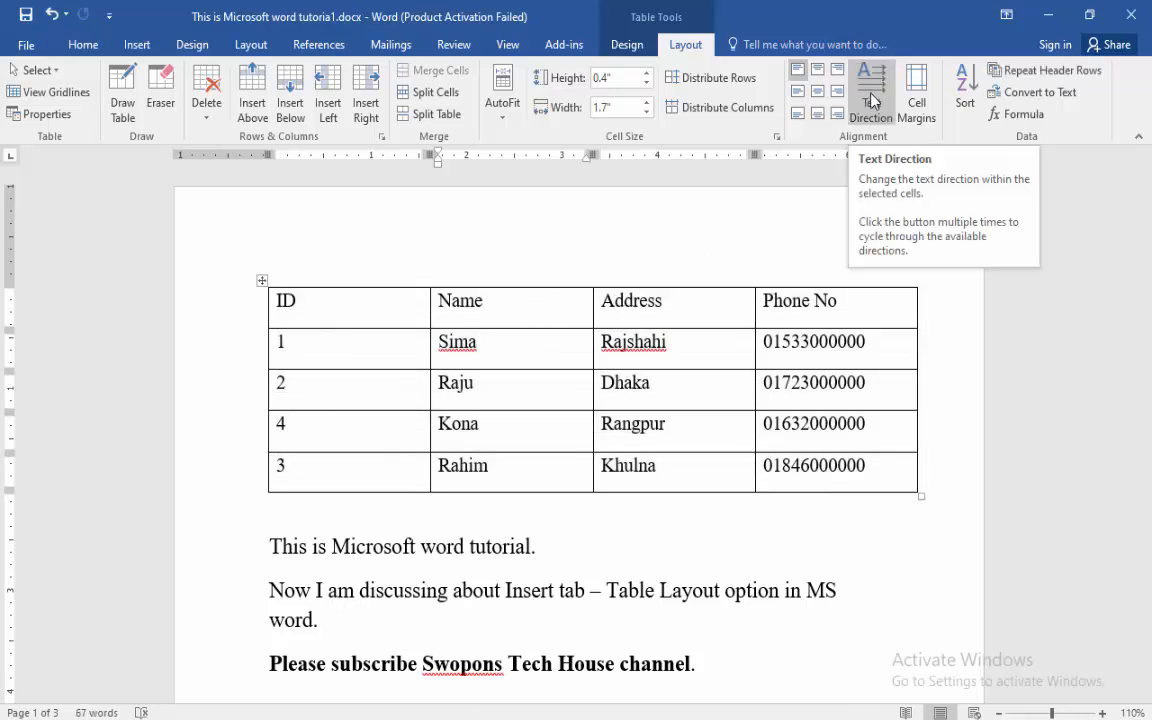
- Cycle the header row's text direction through both vertical rotations and back to horizontal
double_click(281, 300)
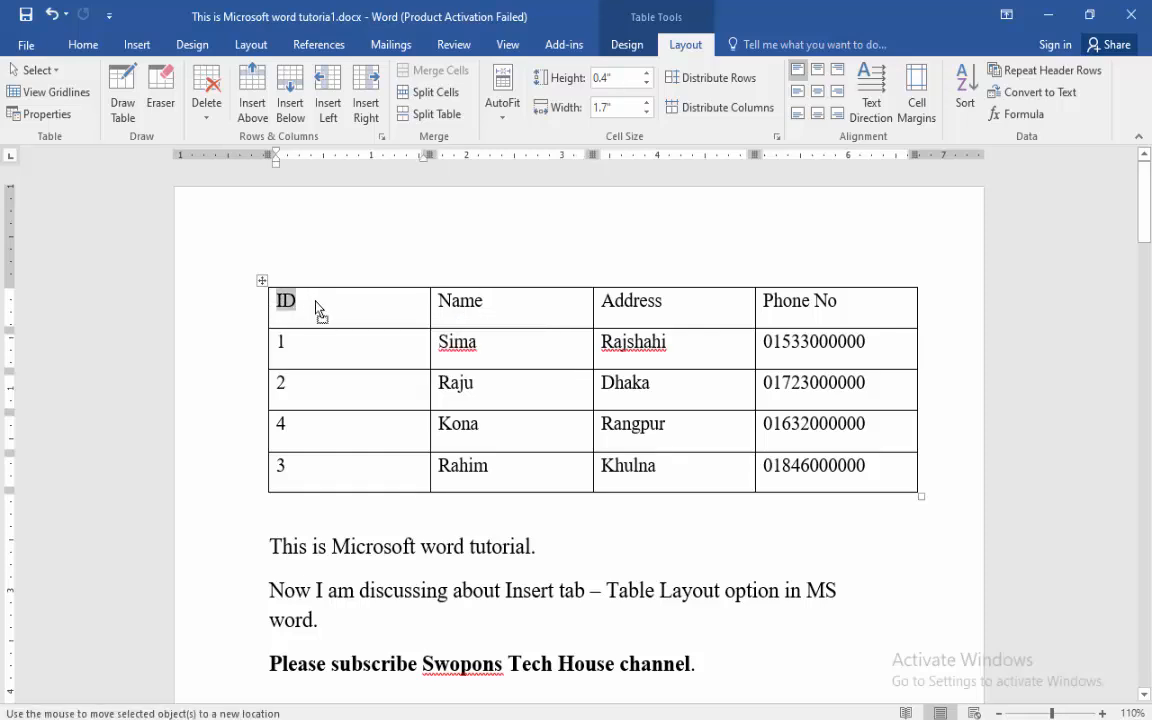
click(298, 303)
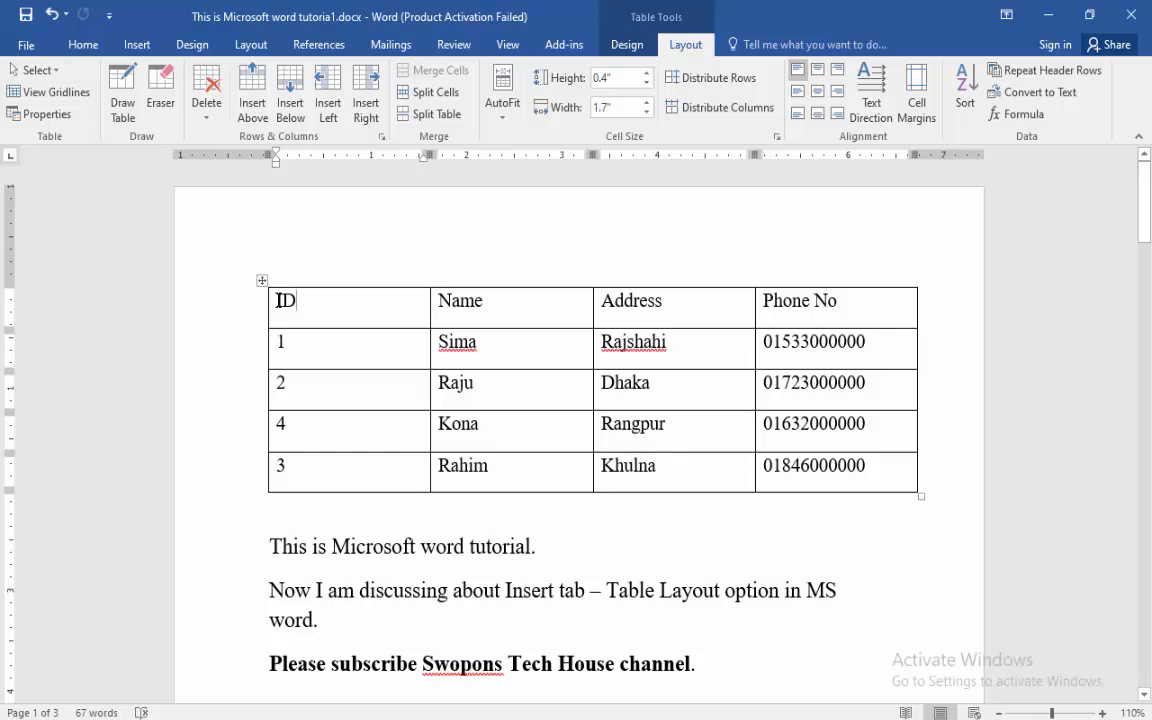
drag(280, 300, 844, 306)
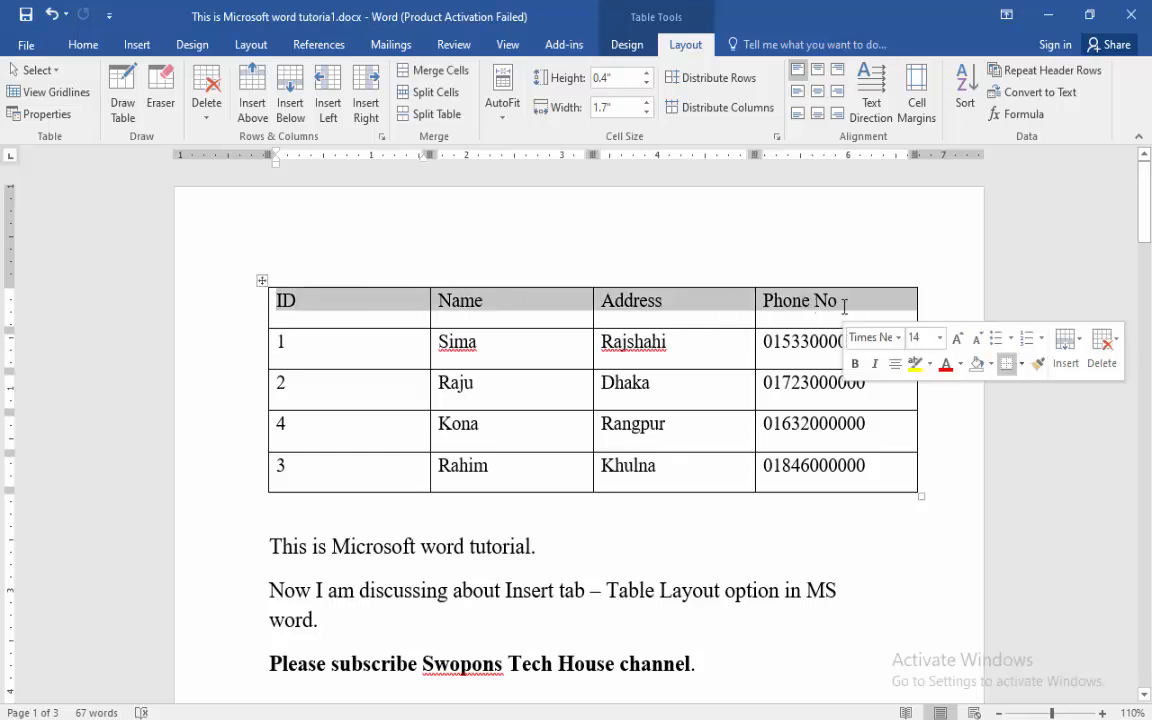
click(873, 90)
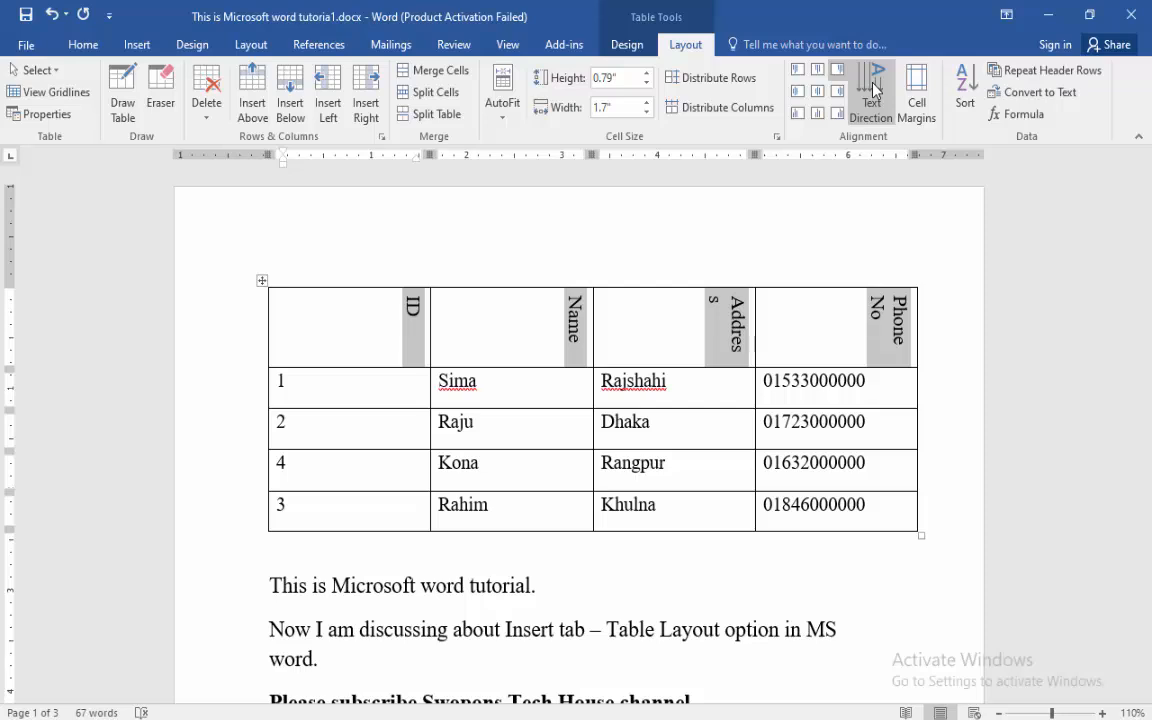
click(873, 90)
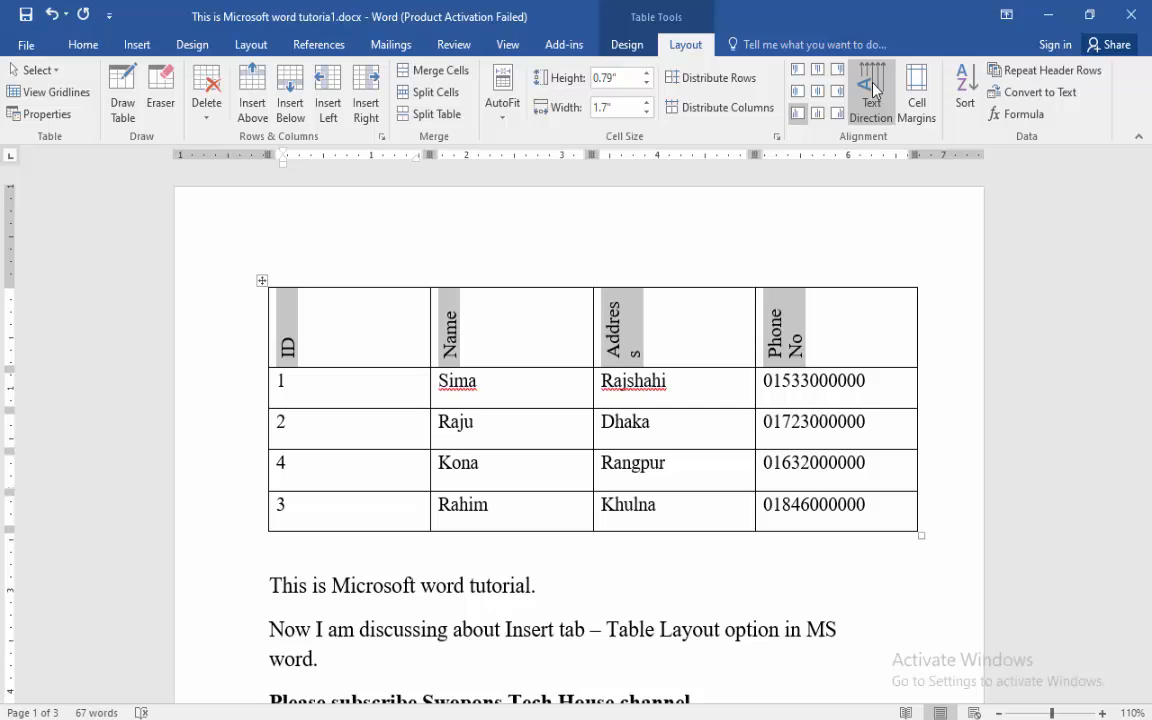
click(873, 90)
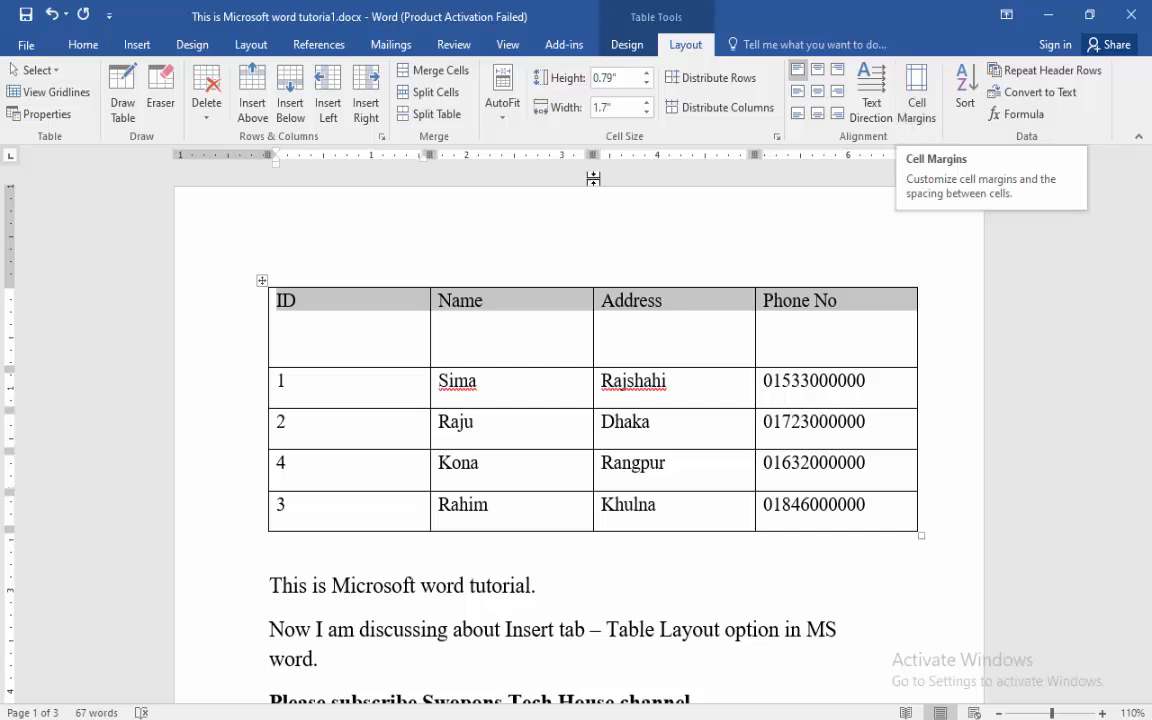
- Shrink the table columns to their text with AutoFit Contents
click(510, 120)
click(517, 140)
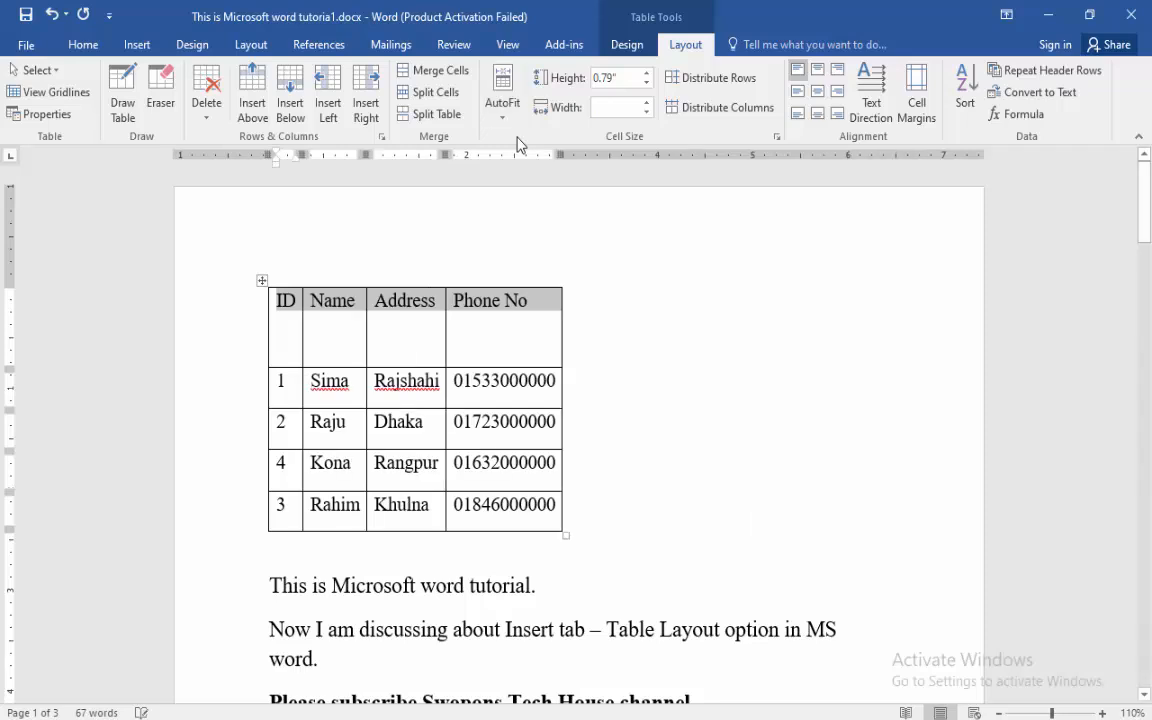
click(499, 322)
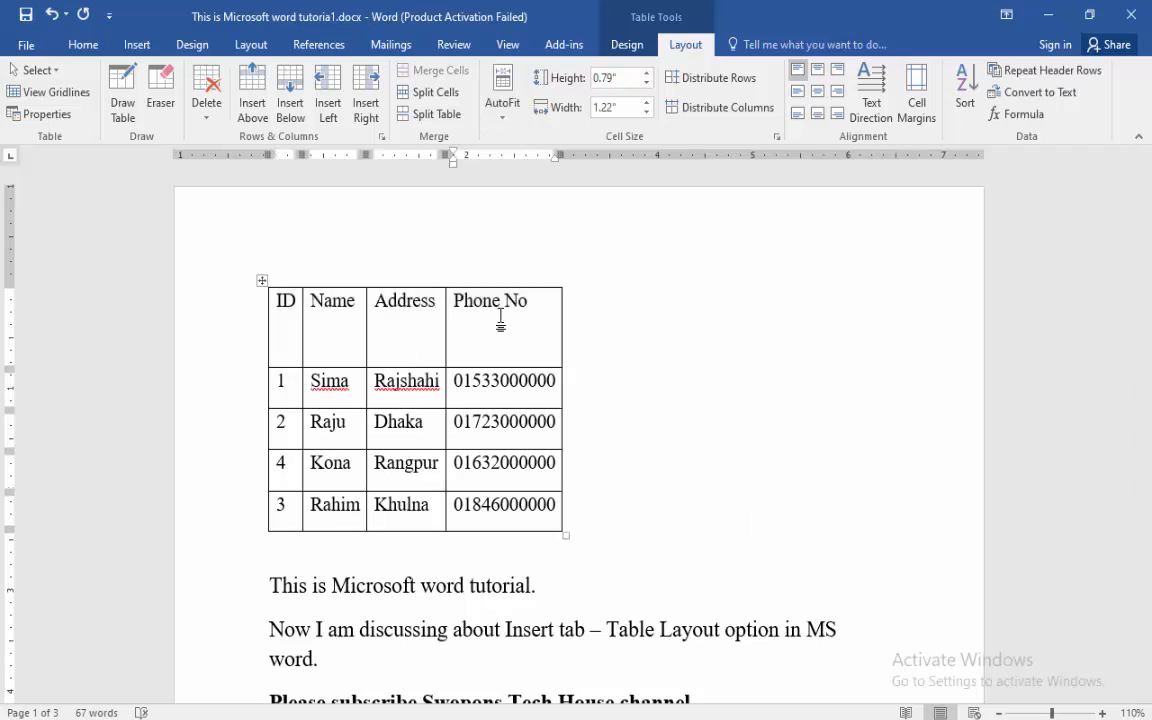
- Distribute the rows of the whole table evenly and reduce their height to 0.3"
click(262, 281)
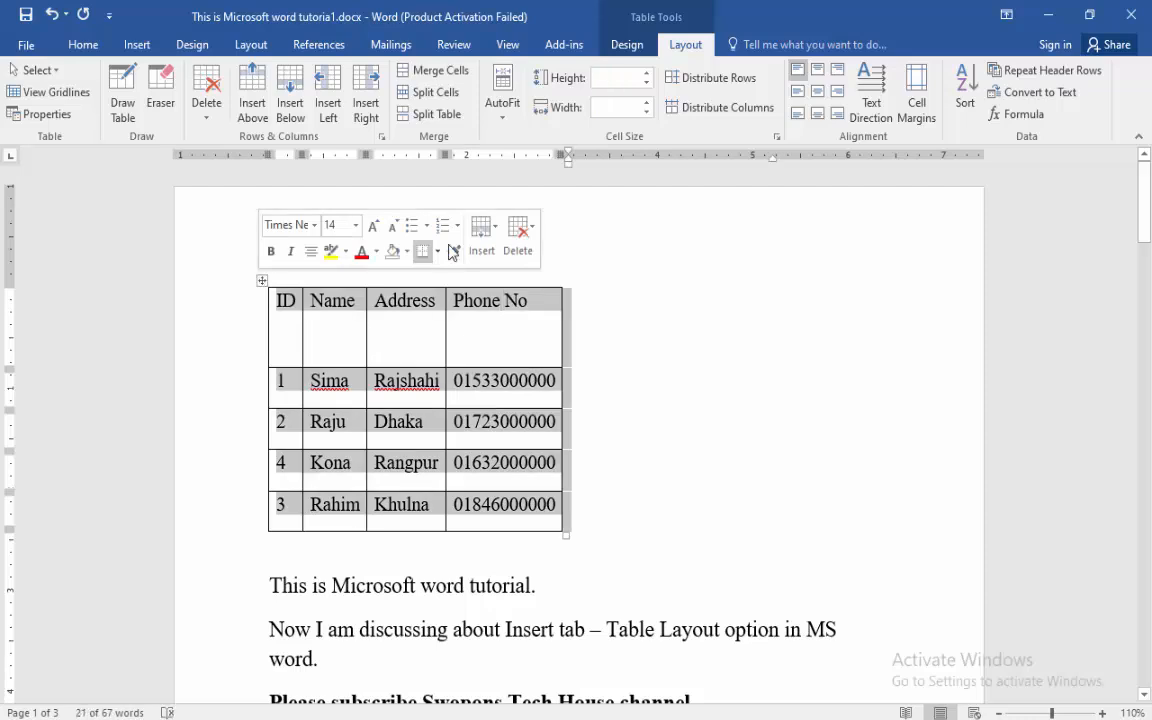
click(692, 80)
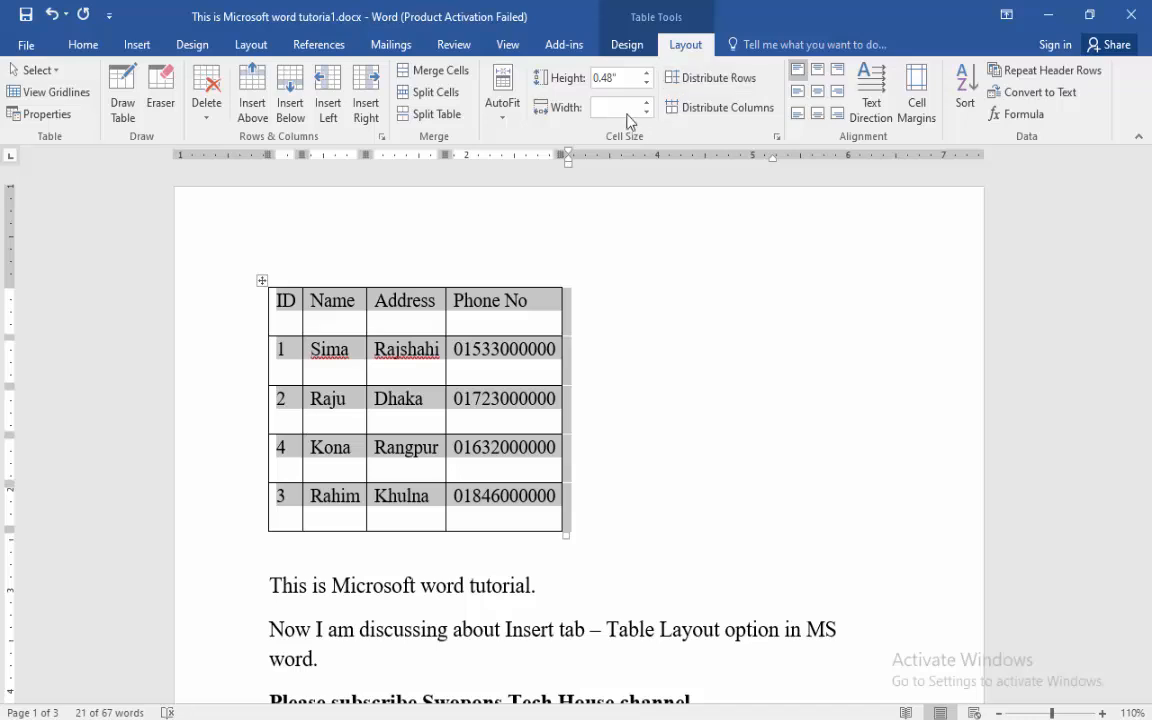
click(647, 84)
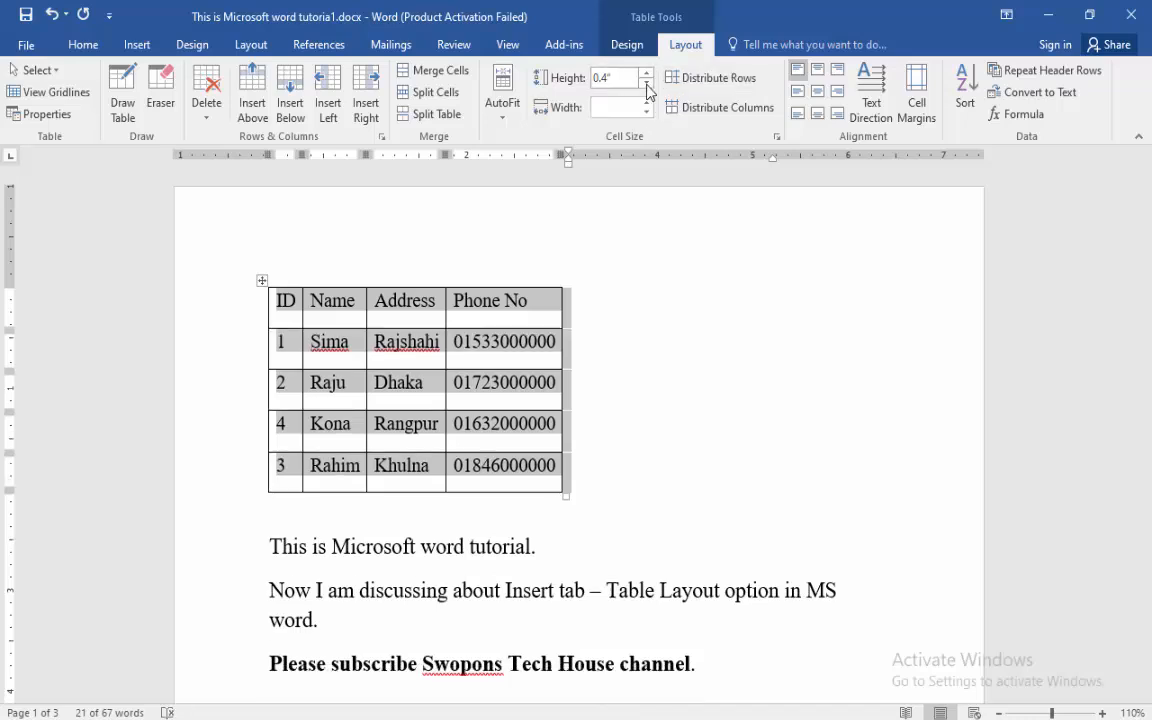
click(647, 84)
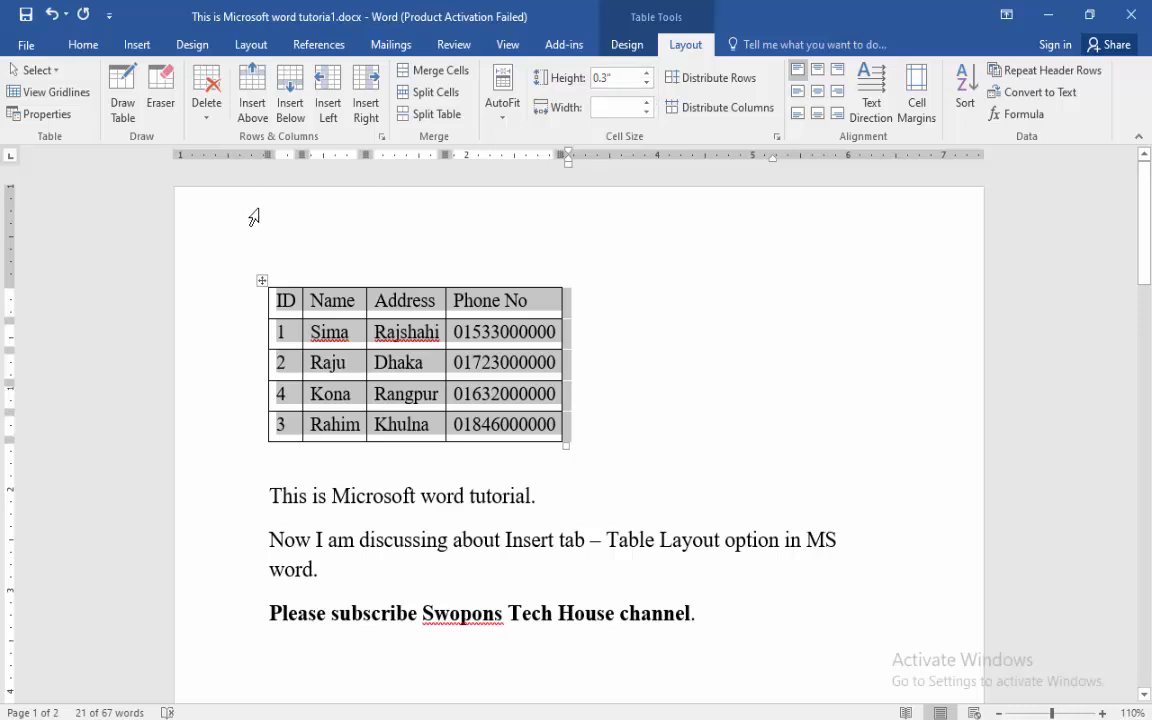
- Set the table's alignment on the page to Right in the table properties
click(68, 115)
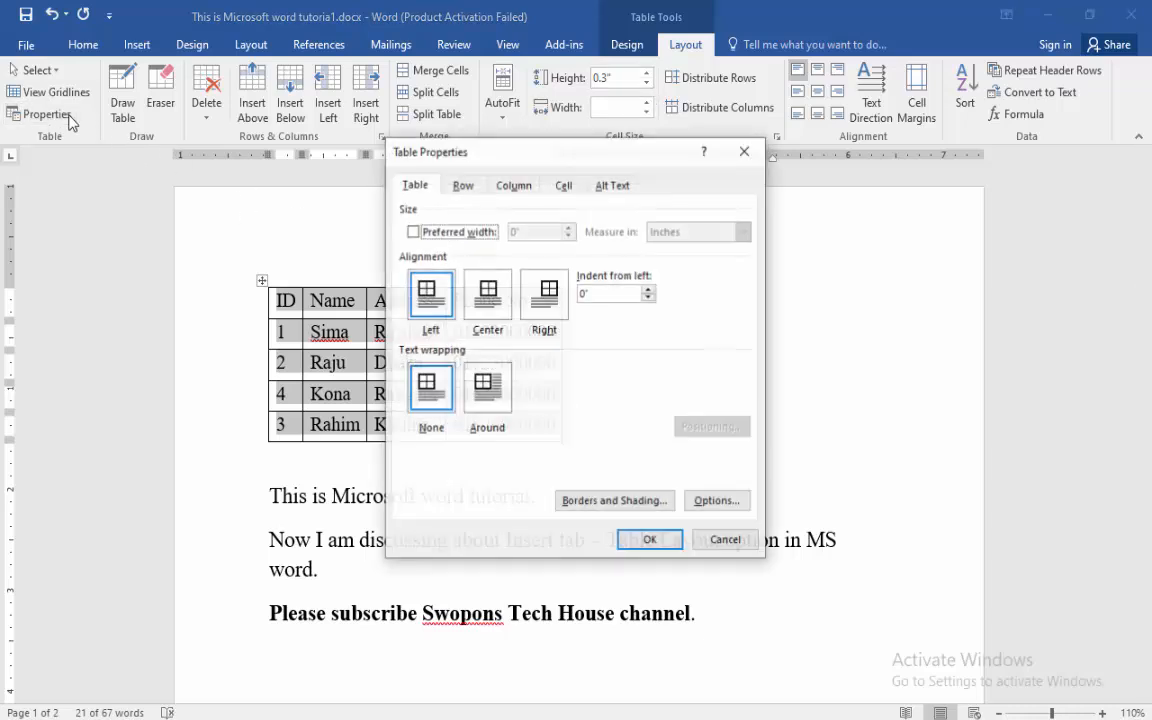
click(545, 302)
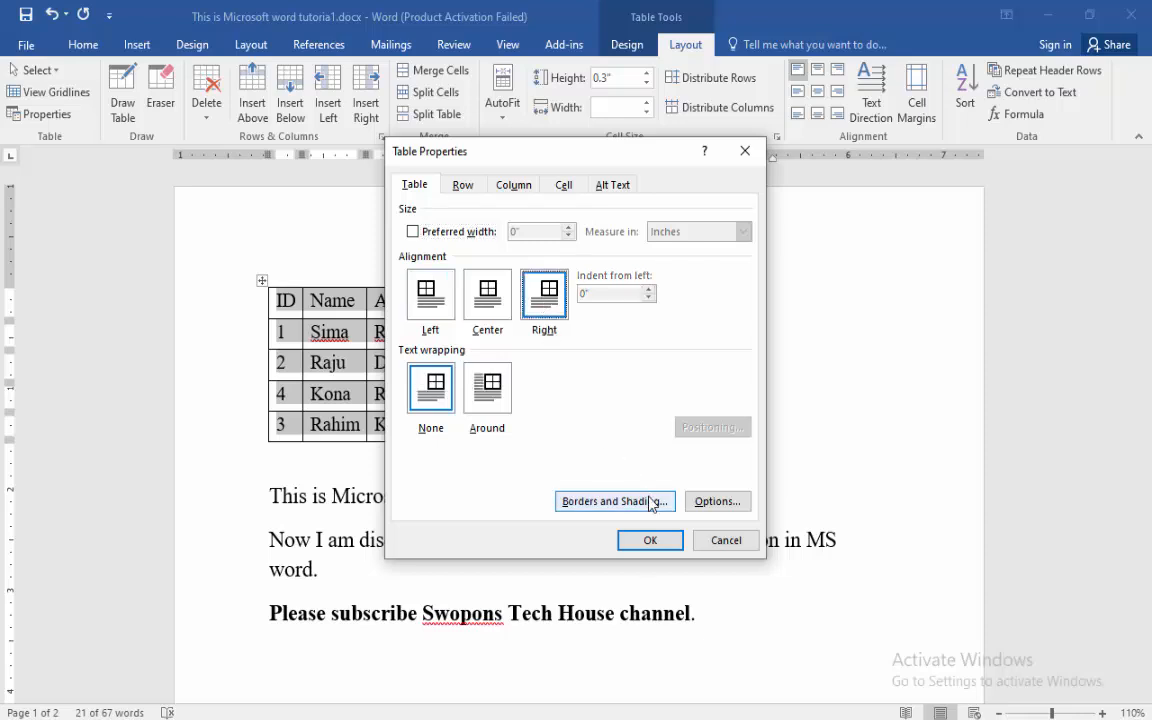
click(650, 540)
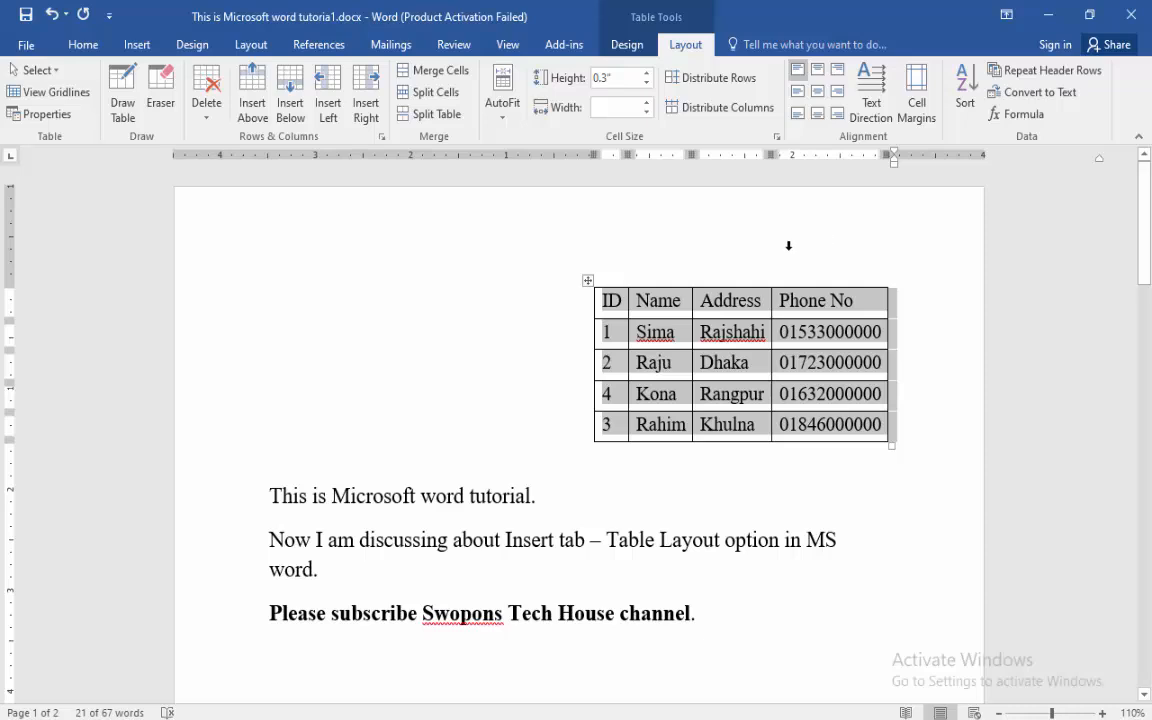
- Set the table's default cell margins to 0.08" for top and bottom and 0.1" for left and right
click(915, 118)
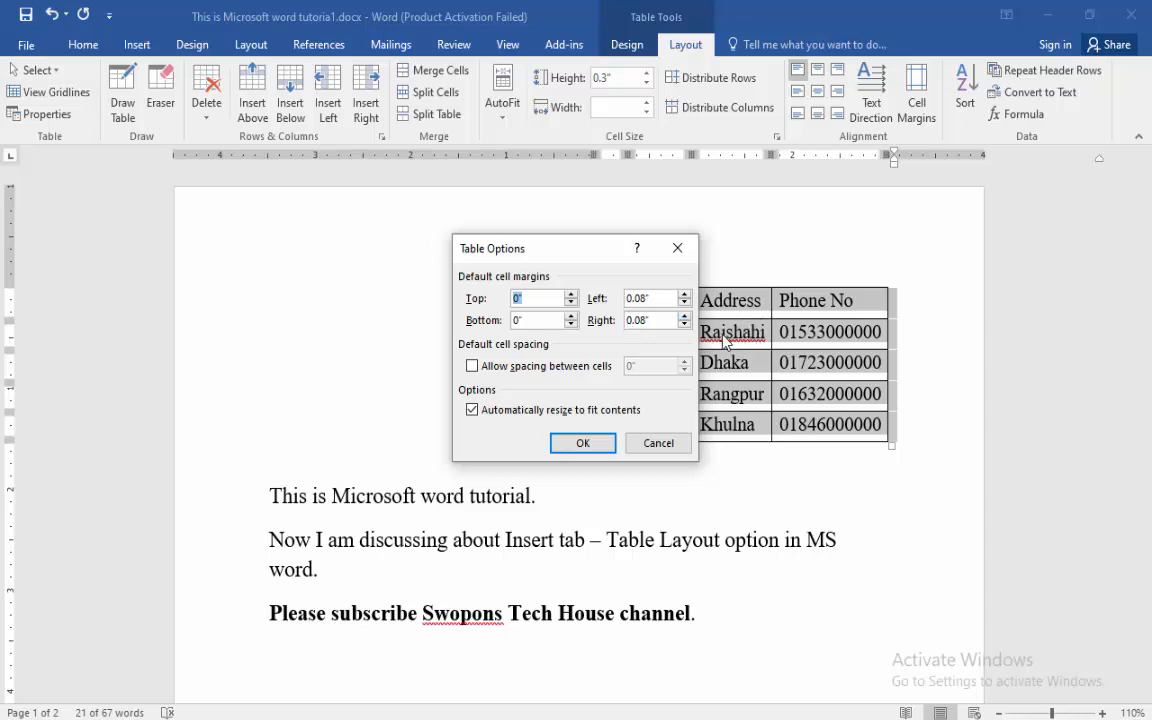
click(571, 295)
click(571, 295)
click(571, 295)
click(571, 295)
click(571, 295)
click(571, 317)
click(571, 317)
click(571, 317)
click(571, 317)
click(571, 317)
click(571, 317)
click(571, 317)
click(571, 317)
click(685, 295)
click(685, 295)
click(684, 316)
click(684, 316)
click(581, 443)
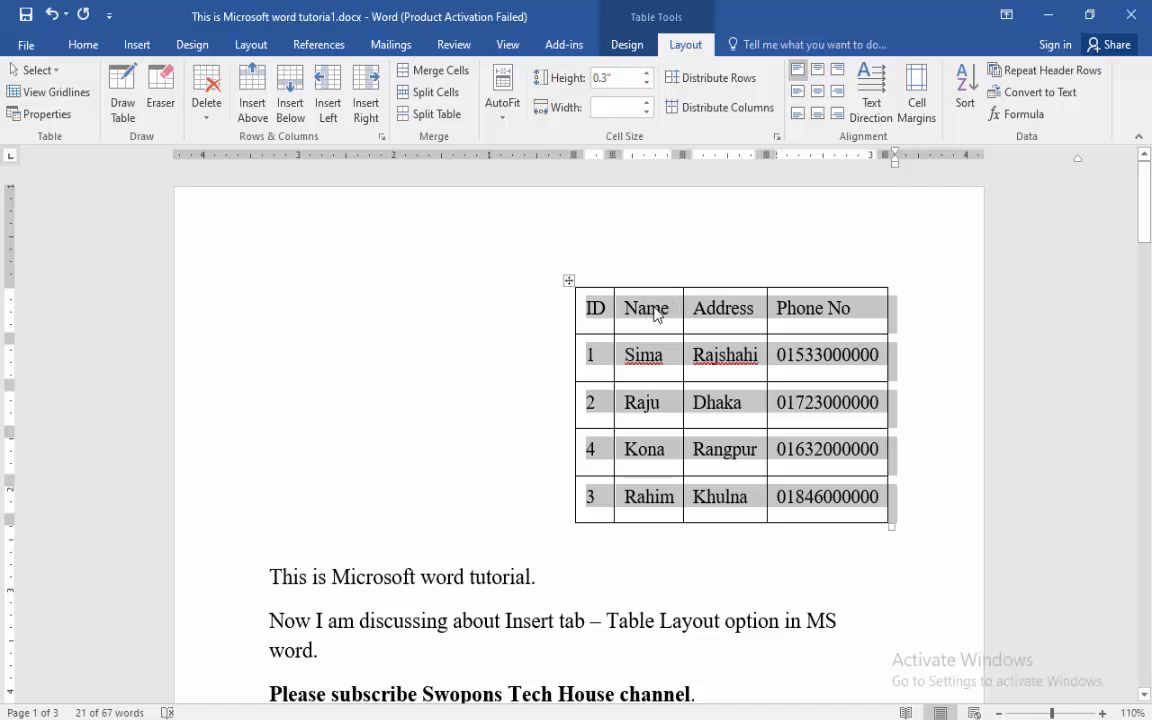
- Allow spacing between the table's cells and set it to 0.04"
click(918, 110)
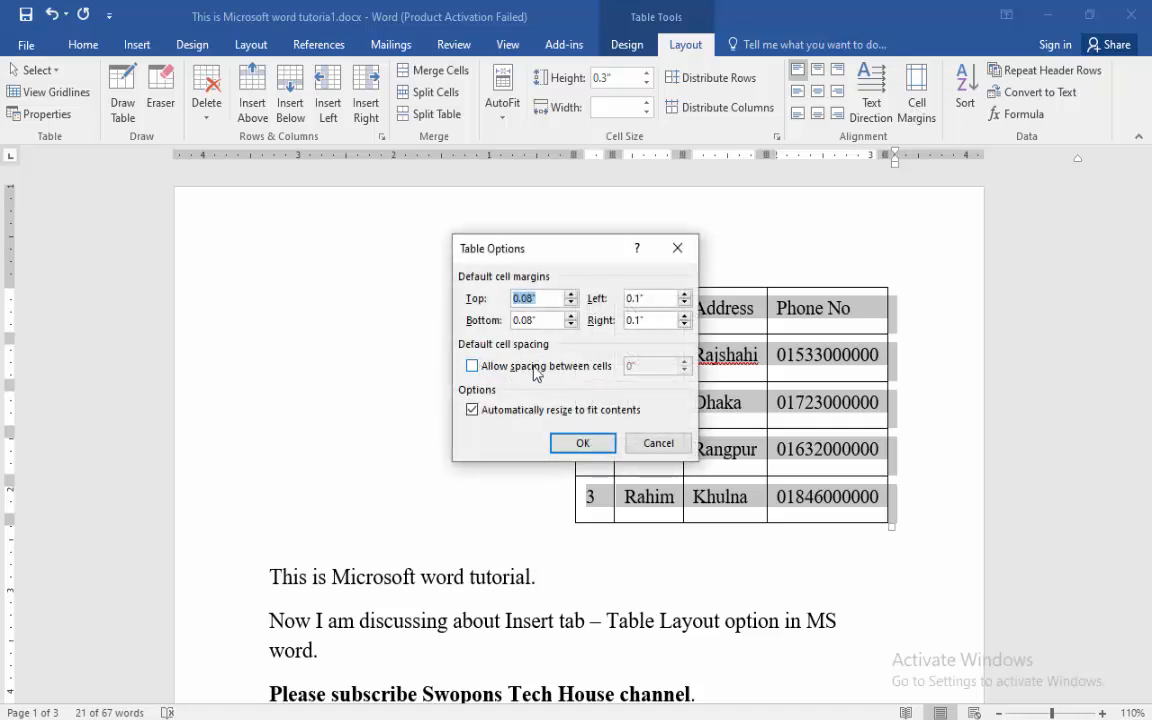
click(482, 370)
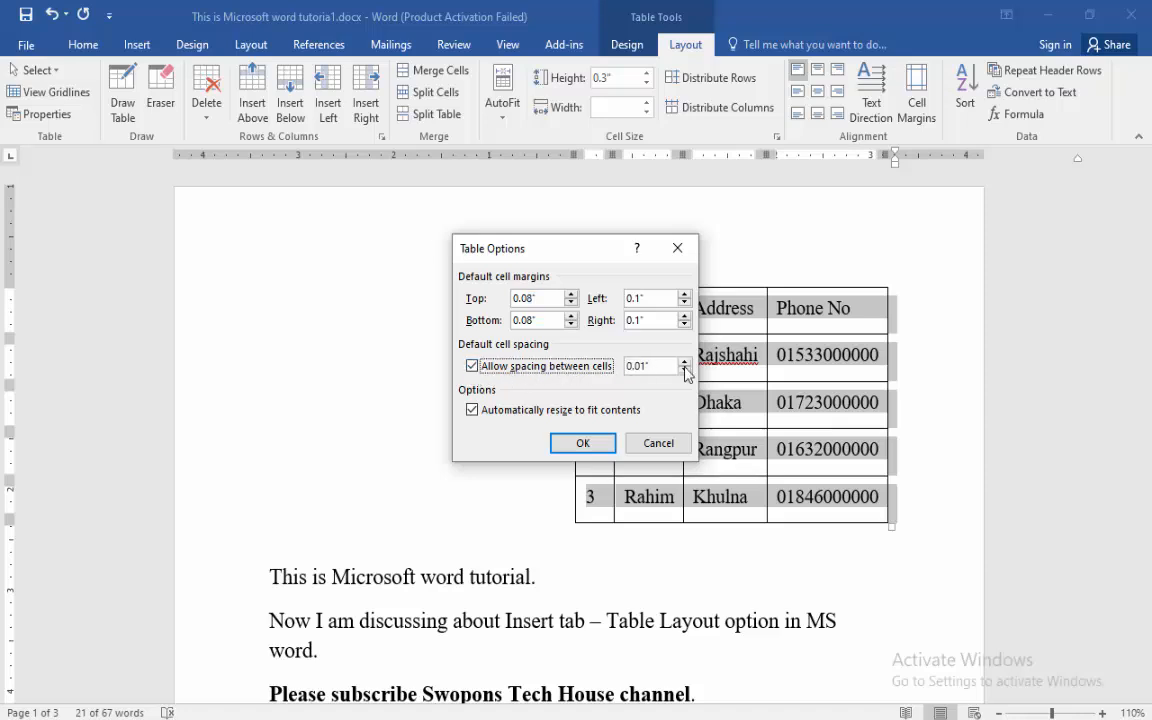
click(686, 363)
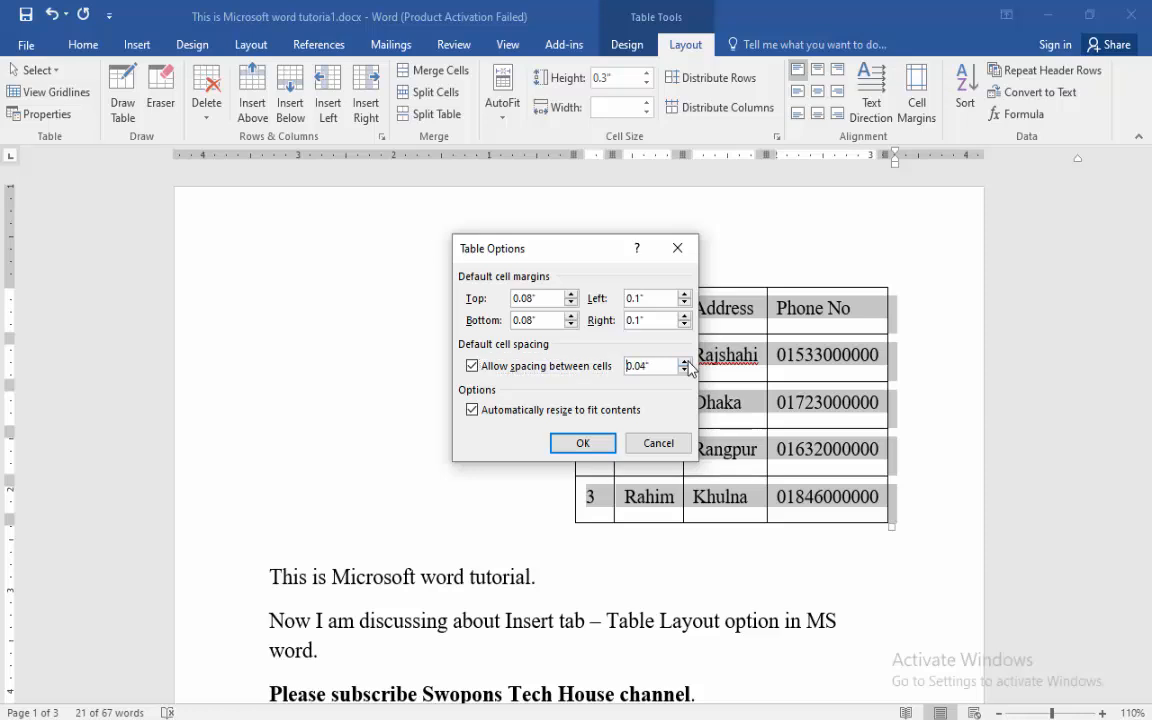
click(582, 443)
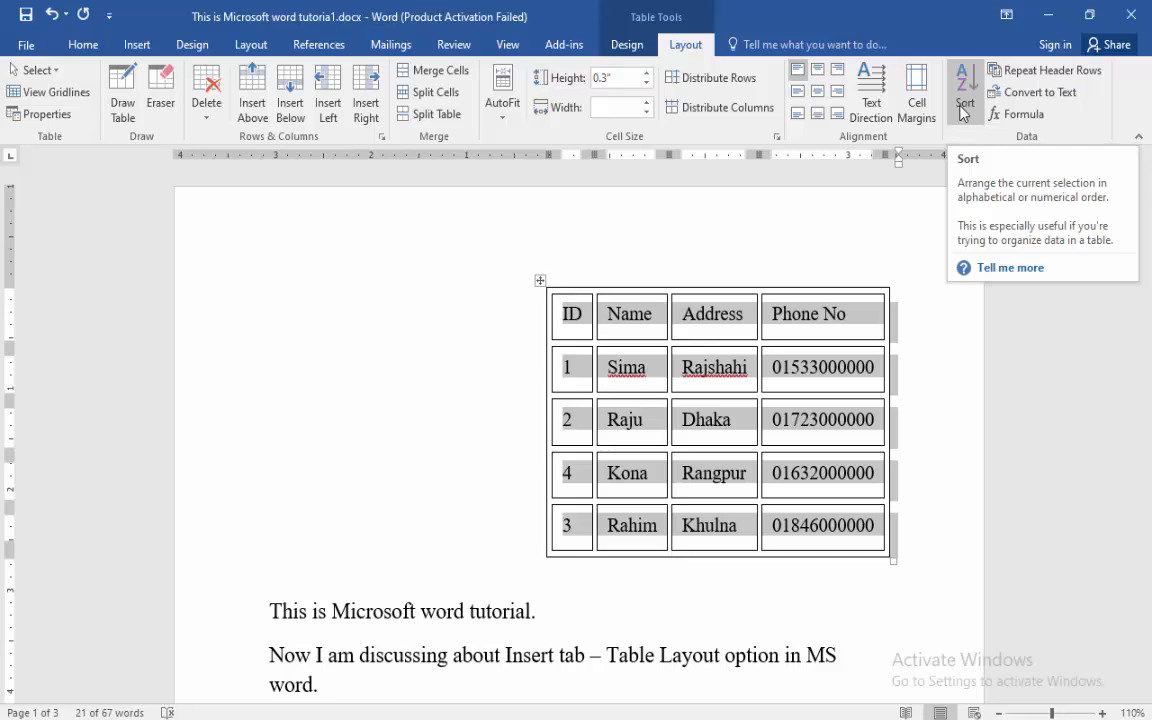
- Change the ID values to 2, 4, 1 and 3, and sort the data rows by Column 1 as numbers in ascending order
drag(566, 367, 577, 527)
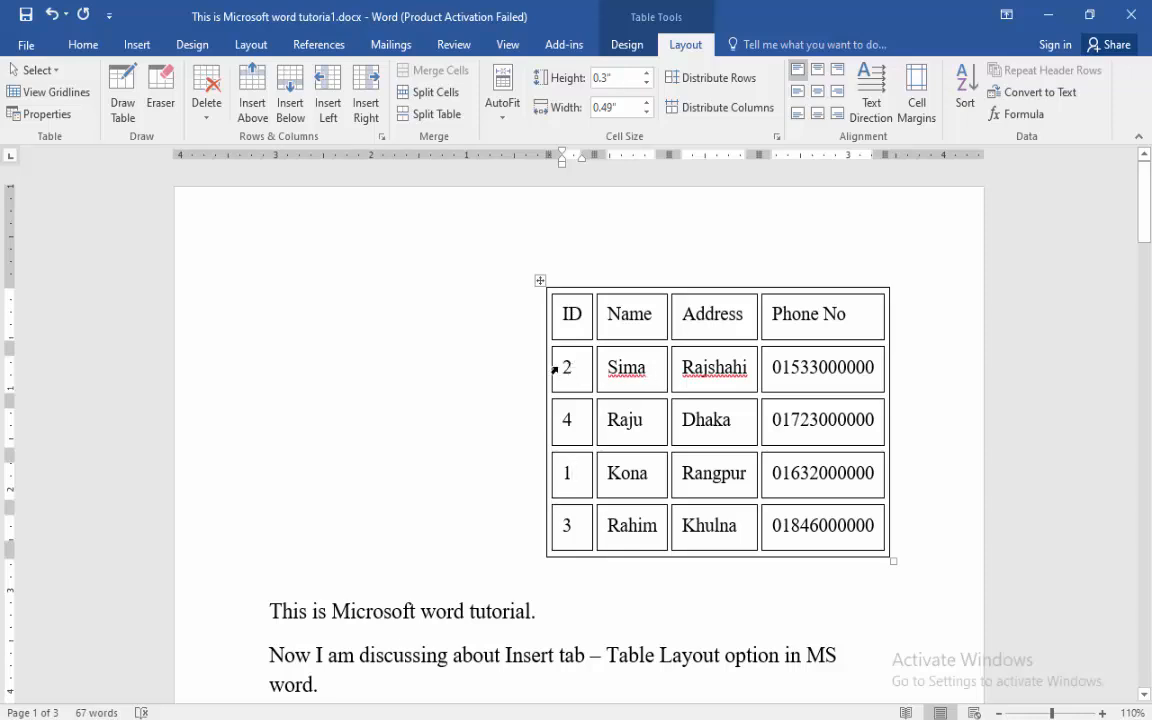
drag(566, 366, 571, 527)
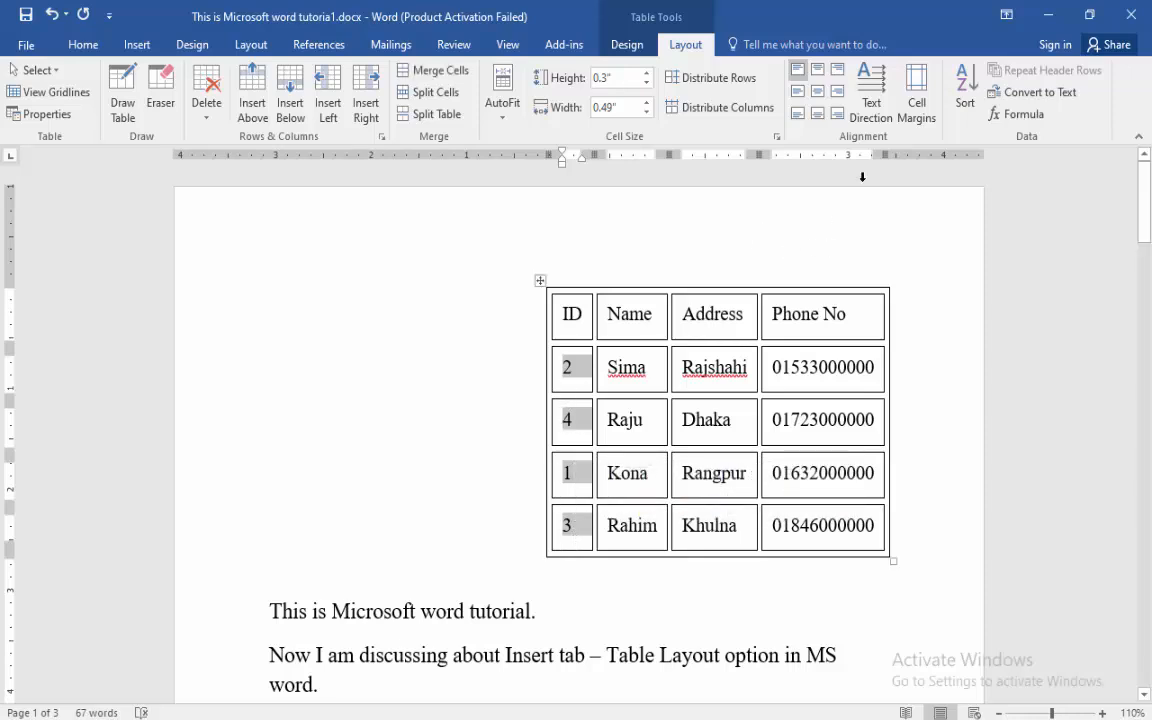
click(965, 96)
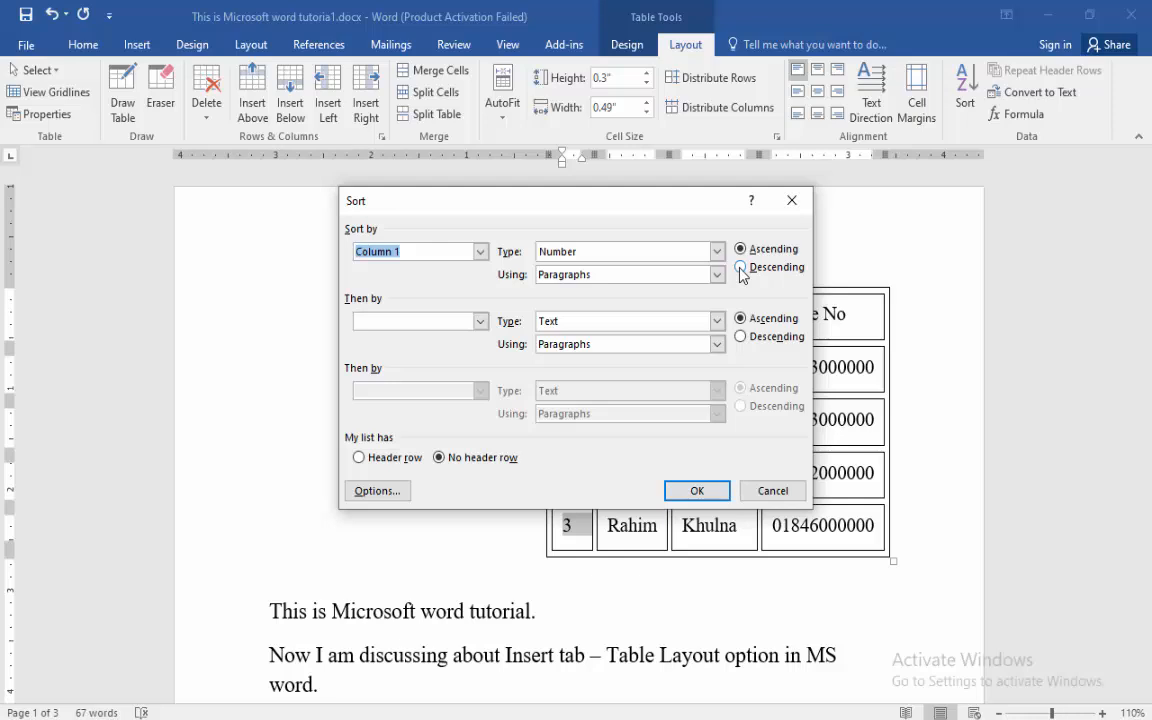
click(690, 490)
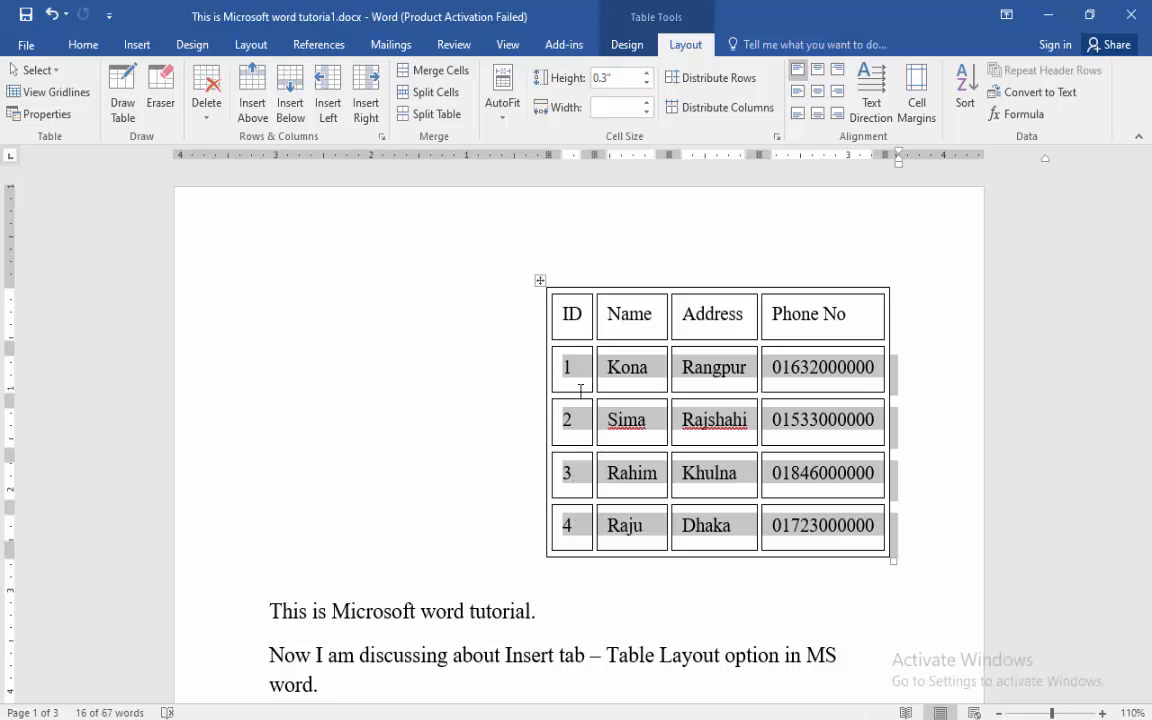
- Sort the data rows by the Address column as text in ascending order, without a header row
click(687, 368)
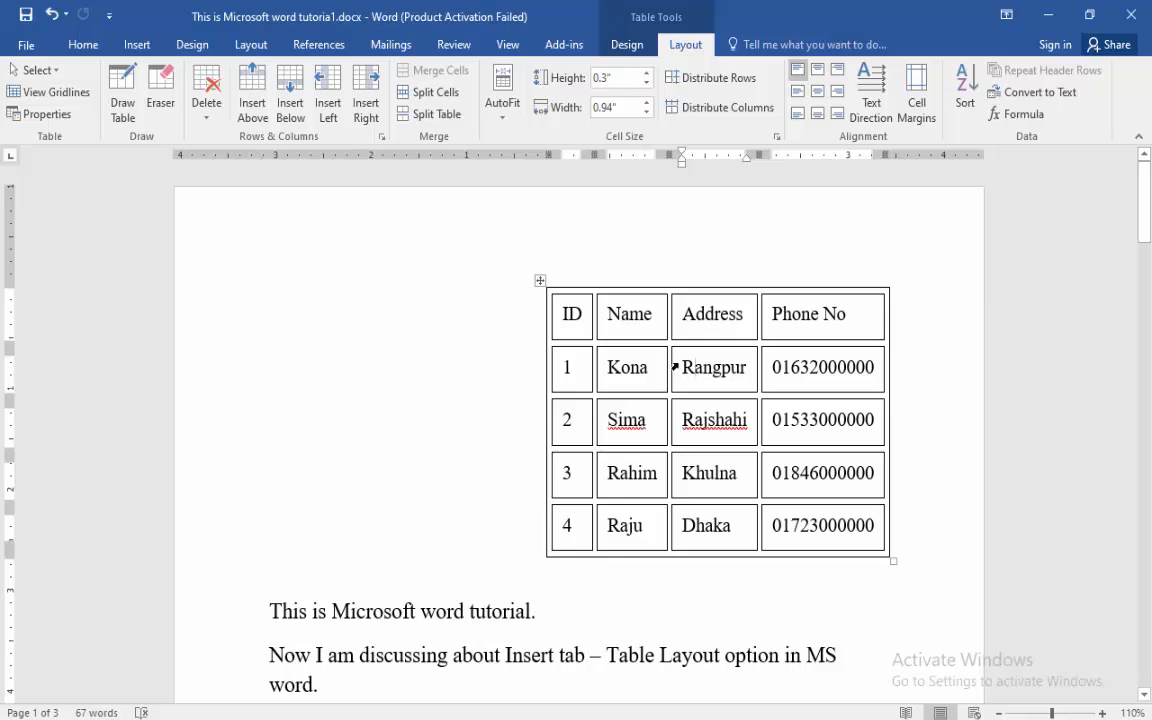
drag(684, 368, 707, 522)
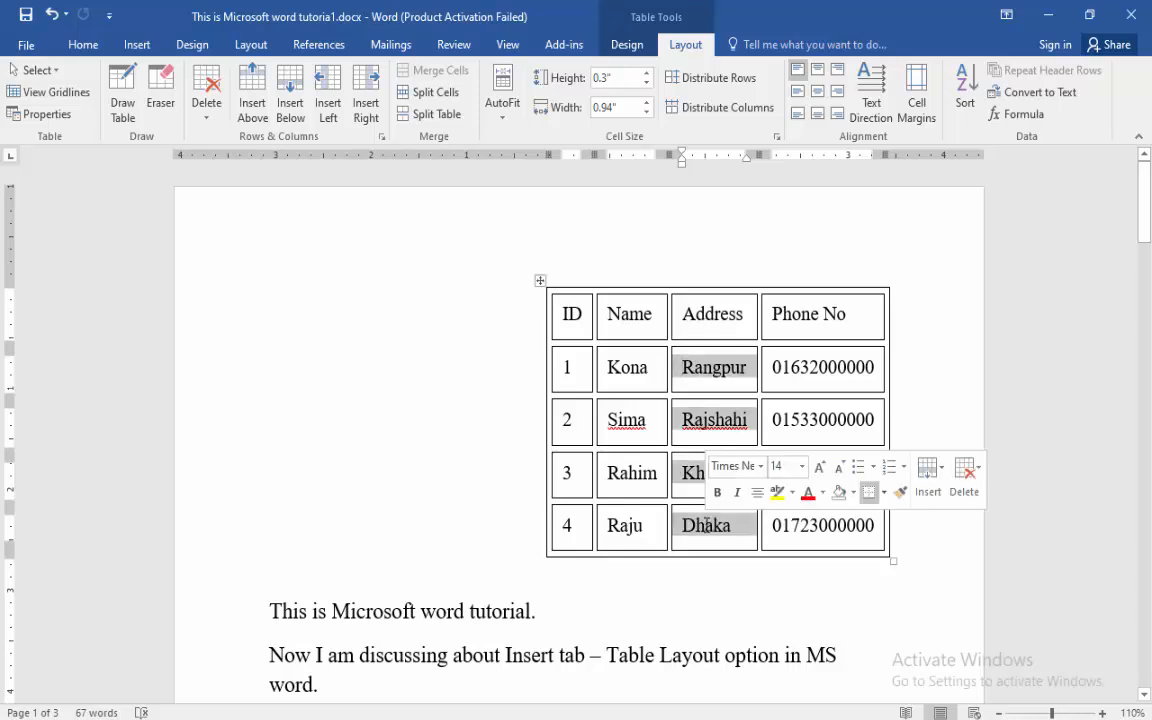
click(972, 104)
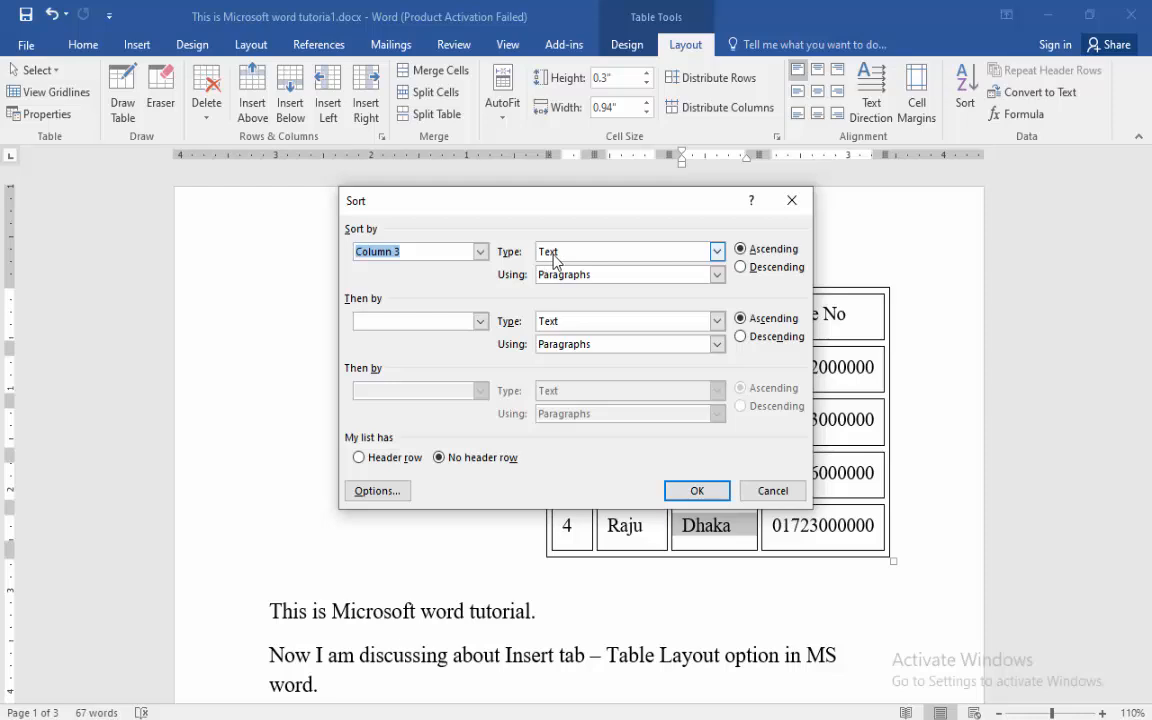
click(698, 491)
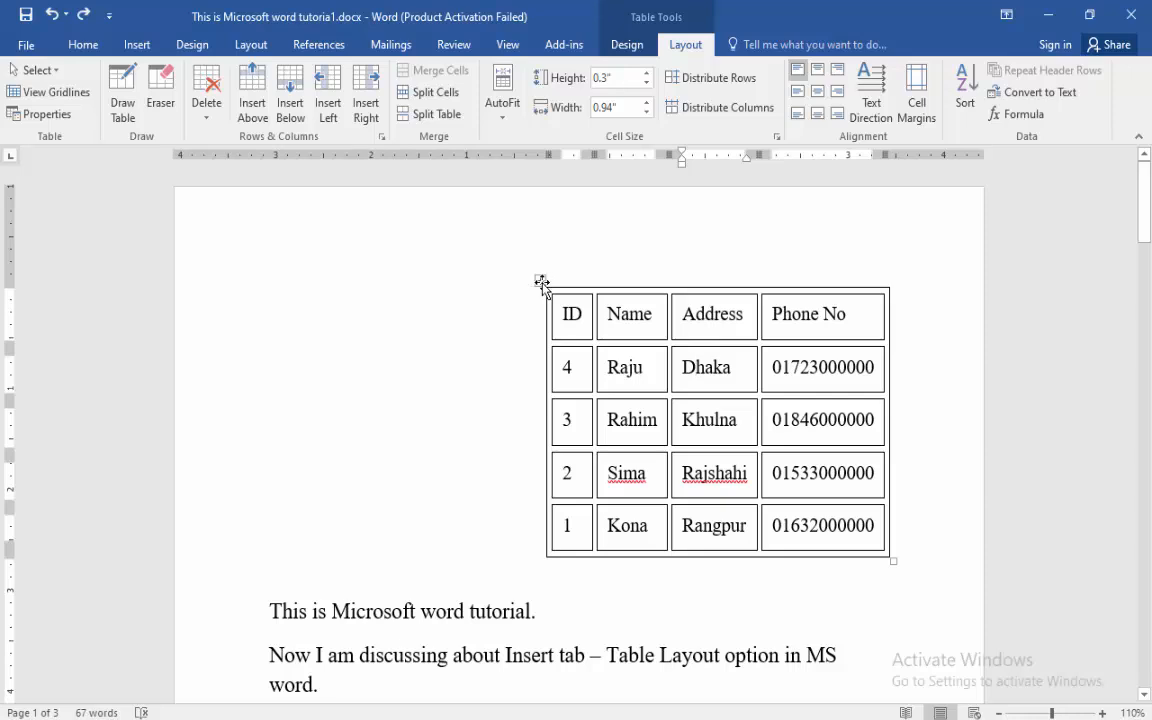
- Stretch the whole table to the page width with AutoFit Window and insert blank rows below the last data row
click(541, 283)
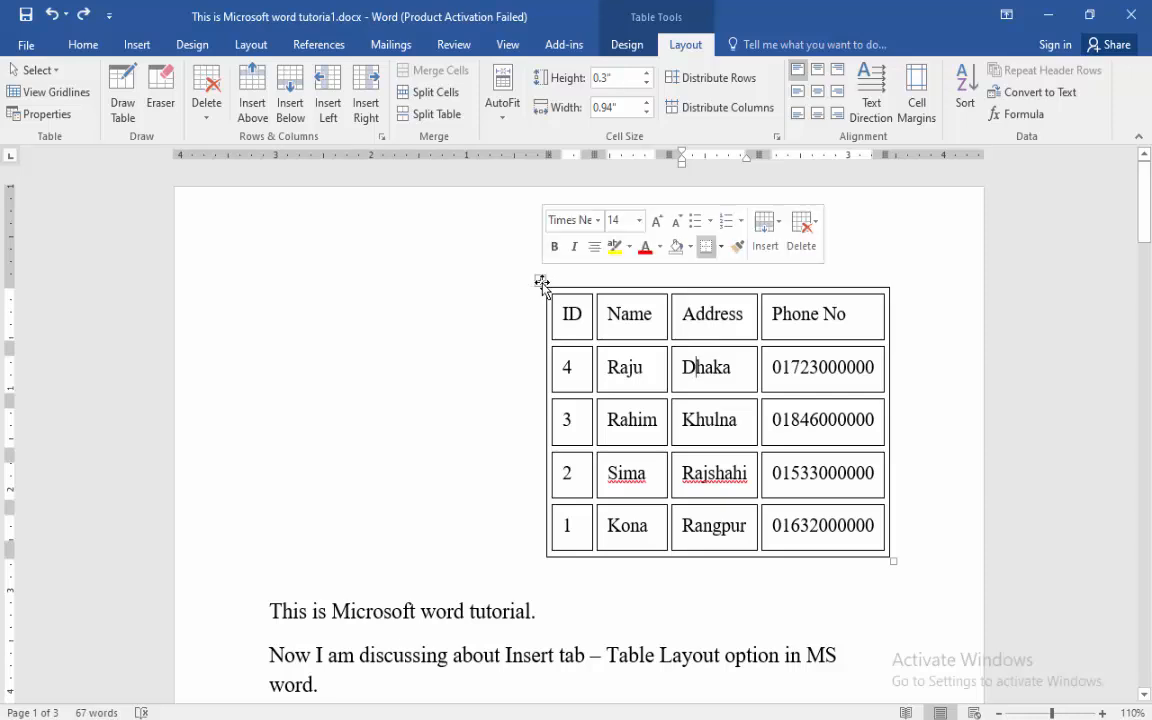
click(510, 122)
click(522, 160)
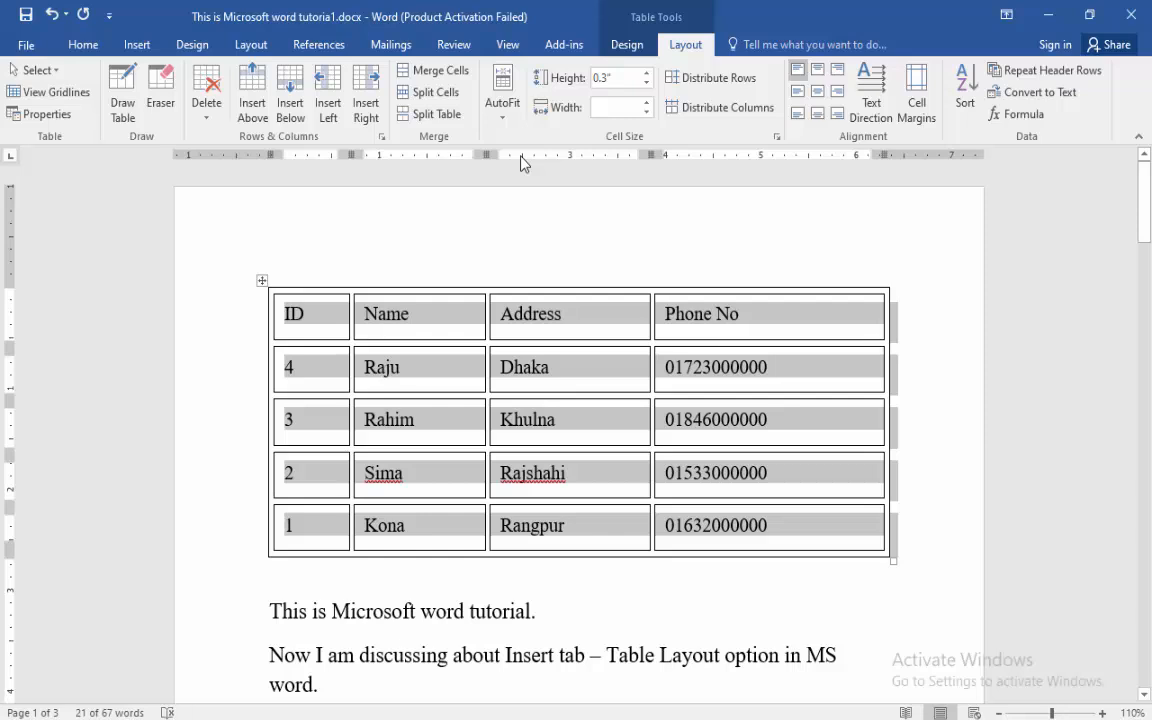
click(290, 91)
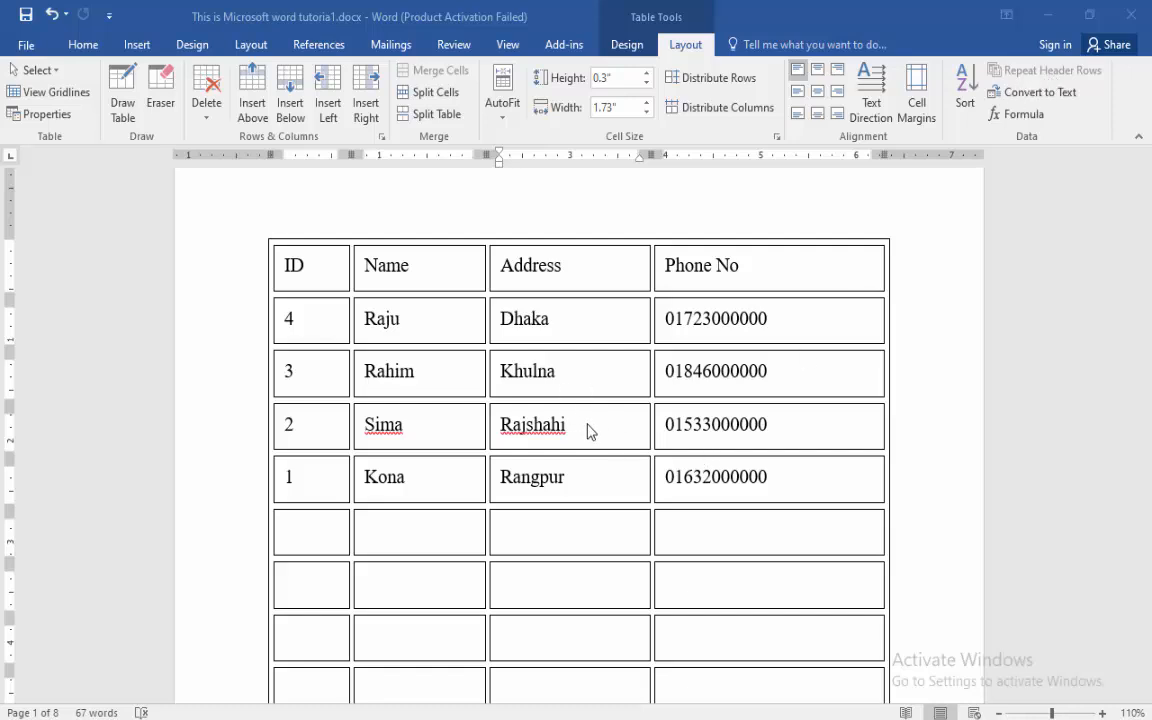
- Set the table's first row to repeat as a header row on every page
click(565, 388)
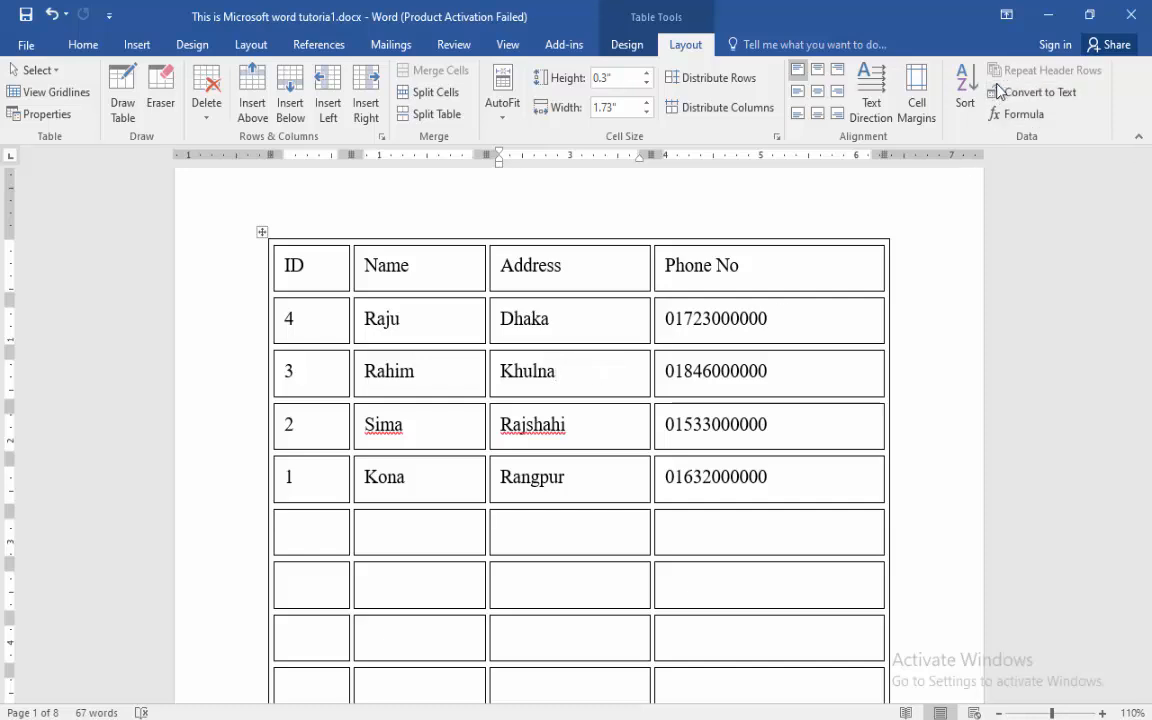
click(583, 269)
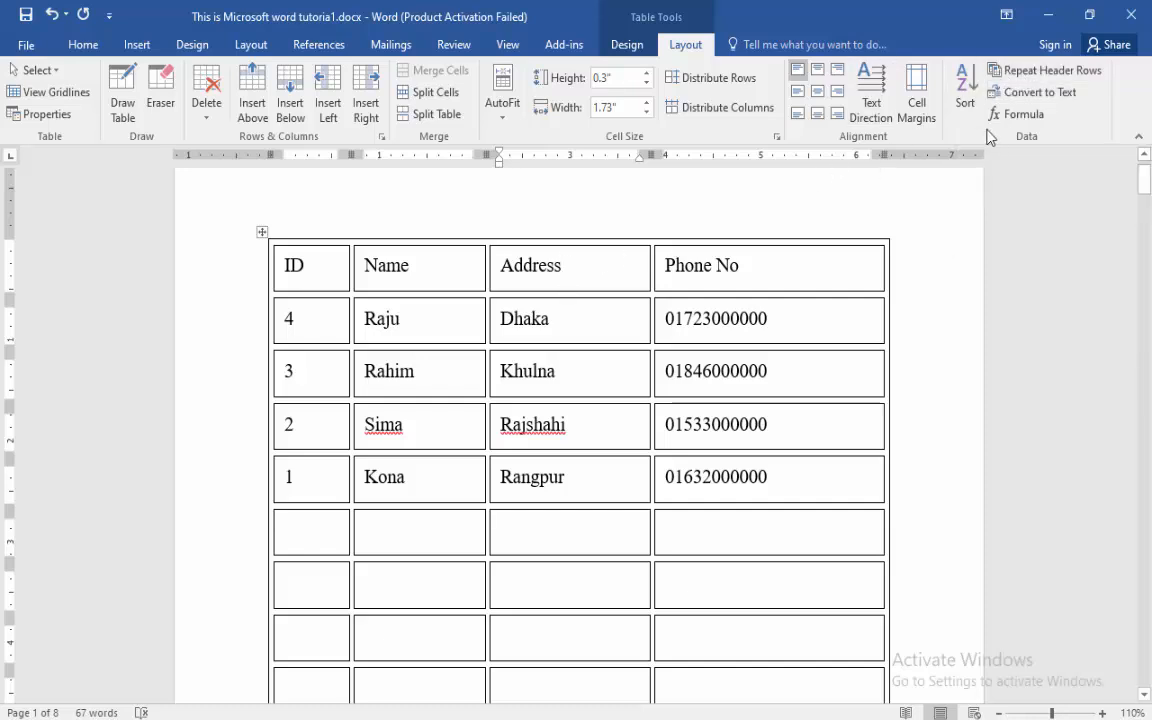
click(1072, 80)
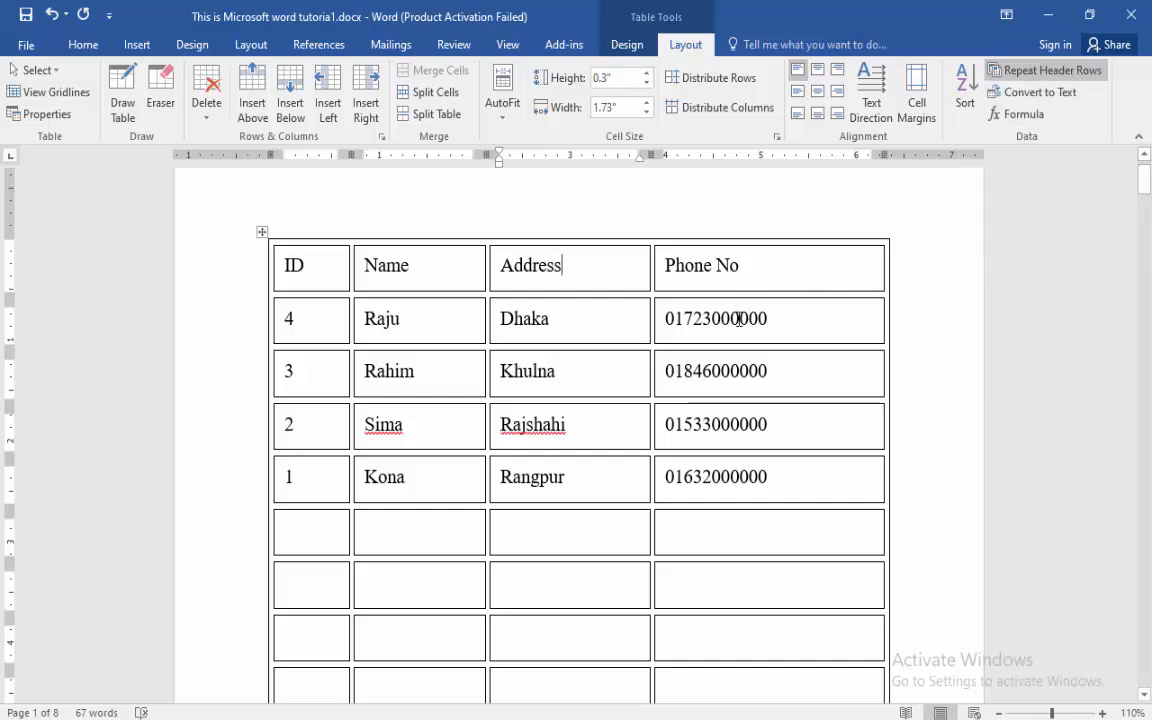
- Examine the top of the table on the following pages for the repeated header row, and return to the first page
scroll(737, 322, down, 2)
scroll(737, 322, down, 18)
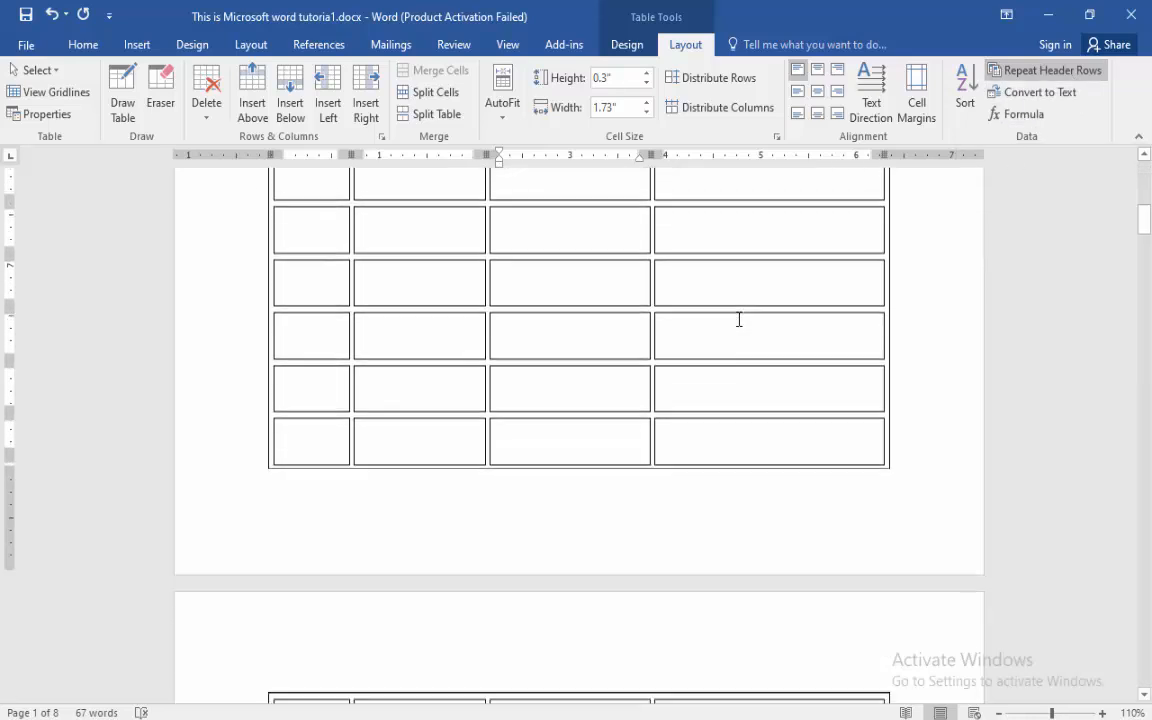
scroll(739, 321, down, 15)
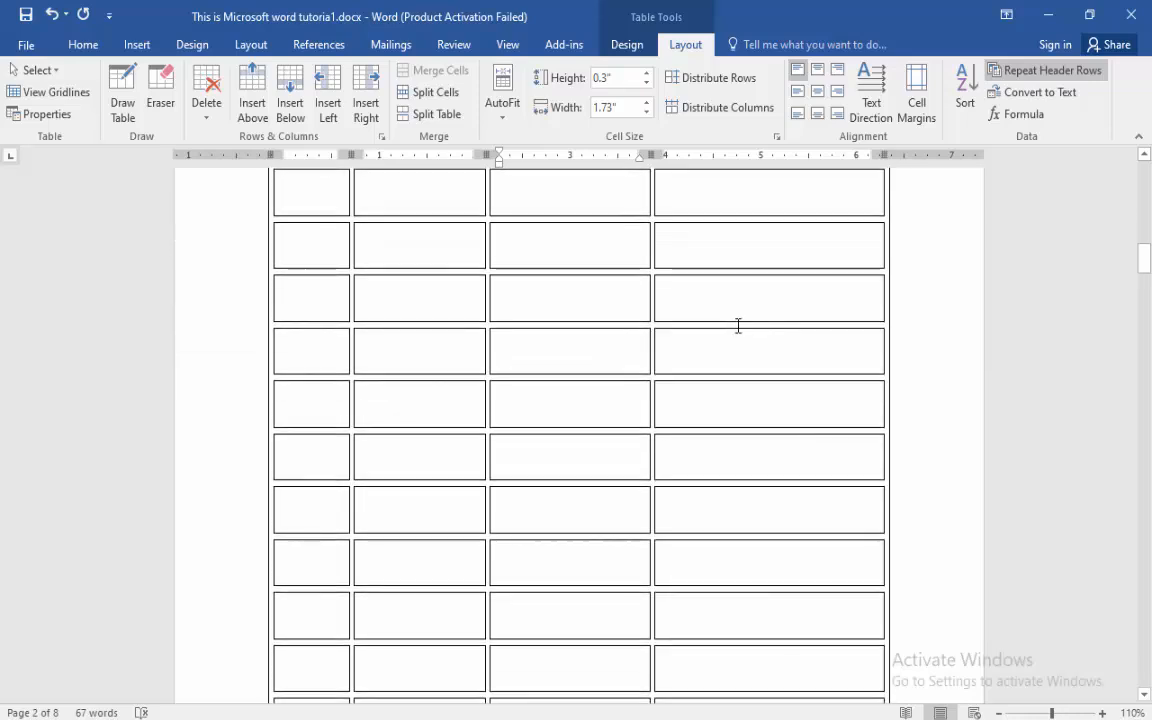
scroll(723, 440, down, 14)
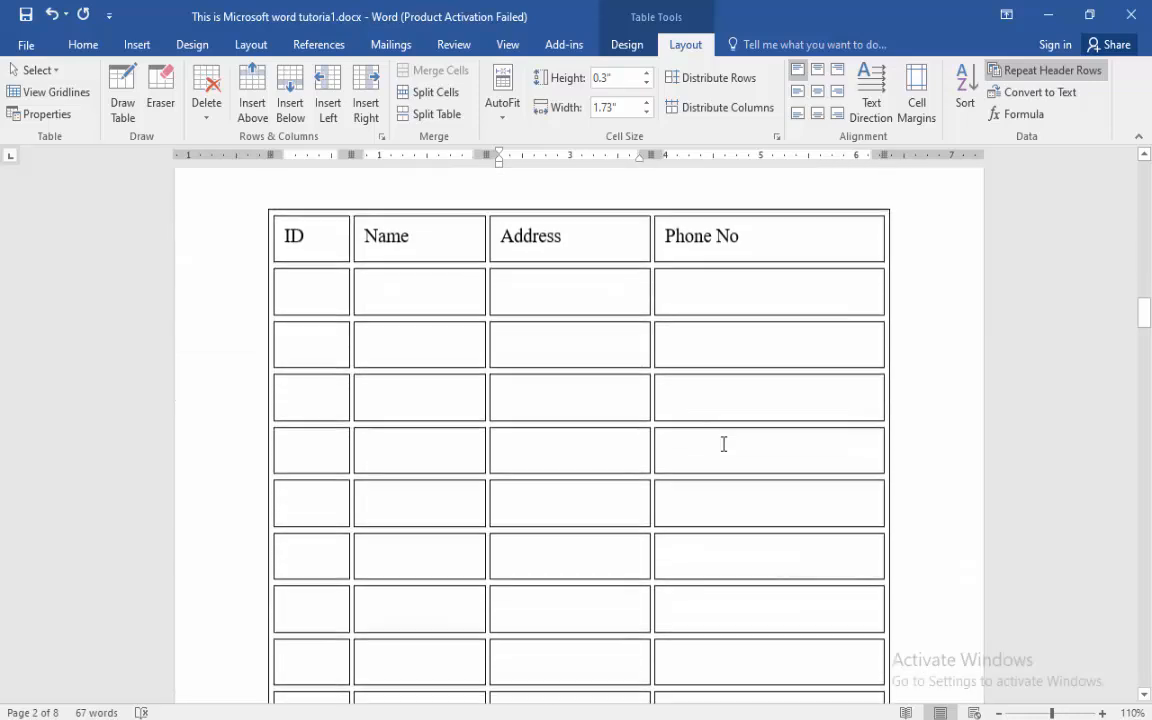
scroll(722, 446, down, 10)
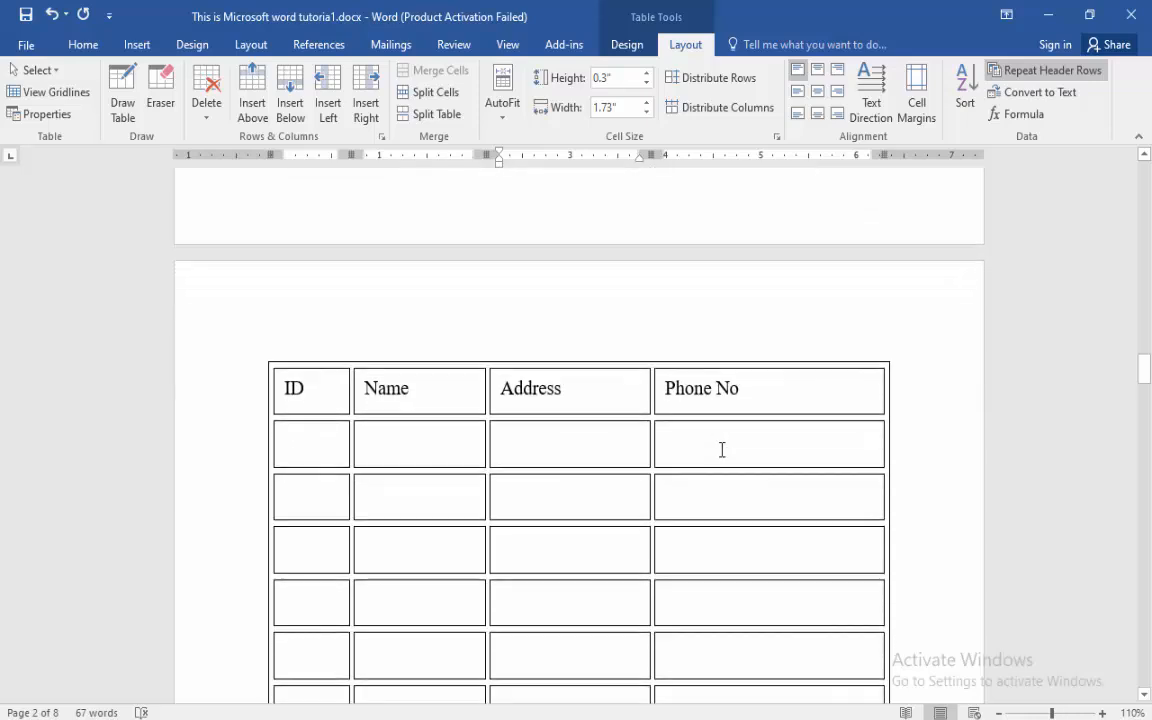
scroll(722, 449, down, 14)
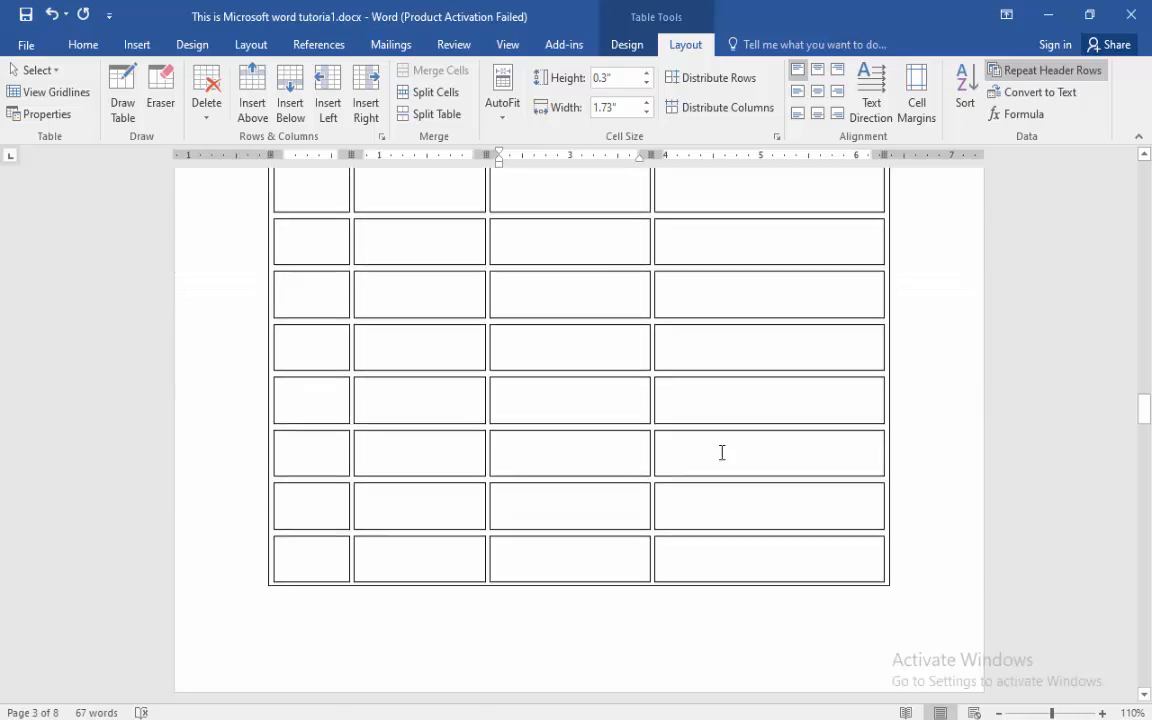
scroll(720, 452, down, 2)
scroll(722, 453, up, 10)
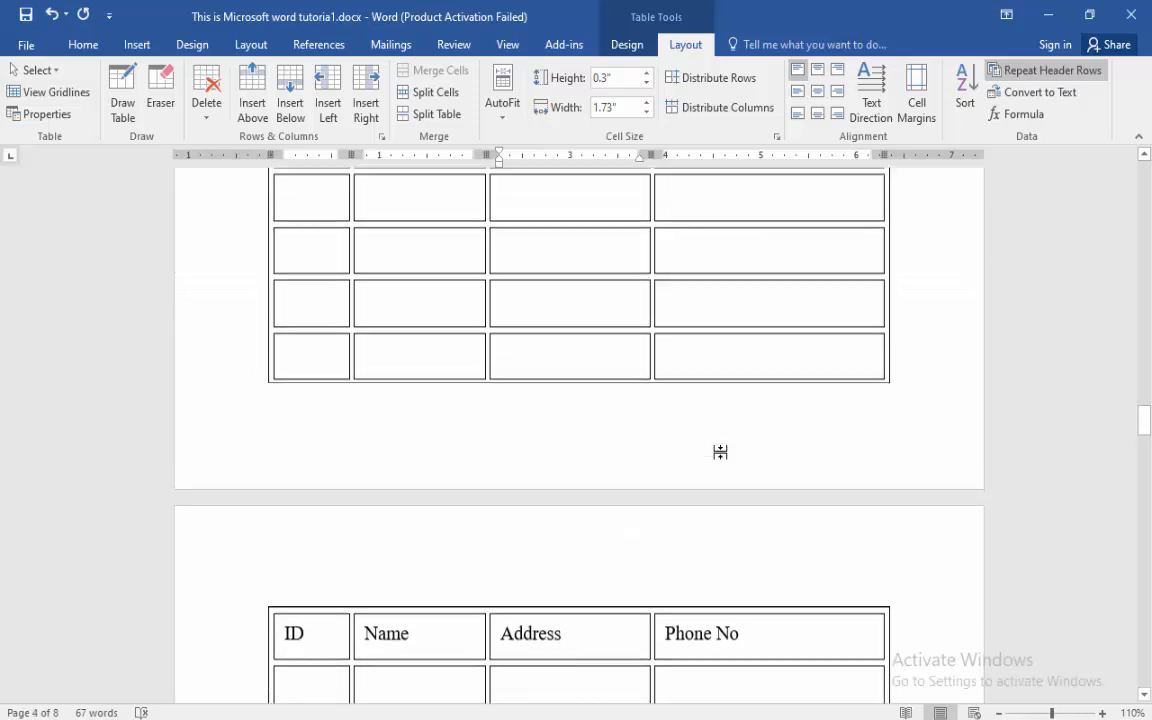
scroll(722, 453, up, 12)
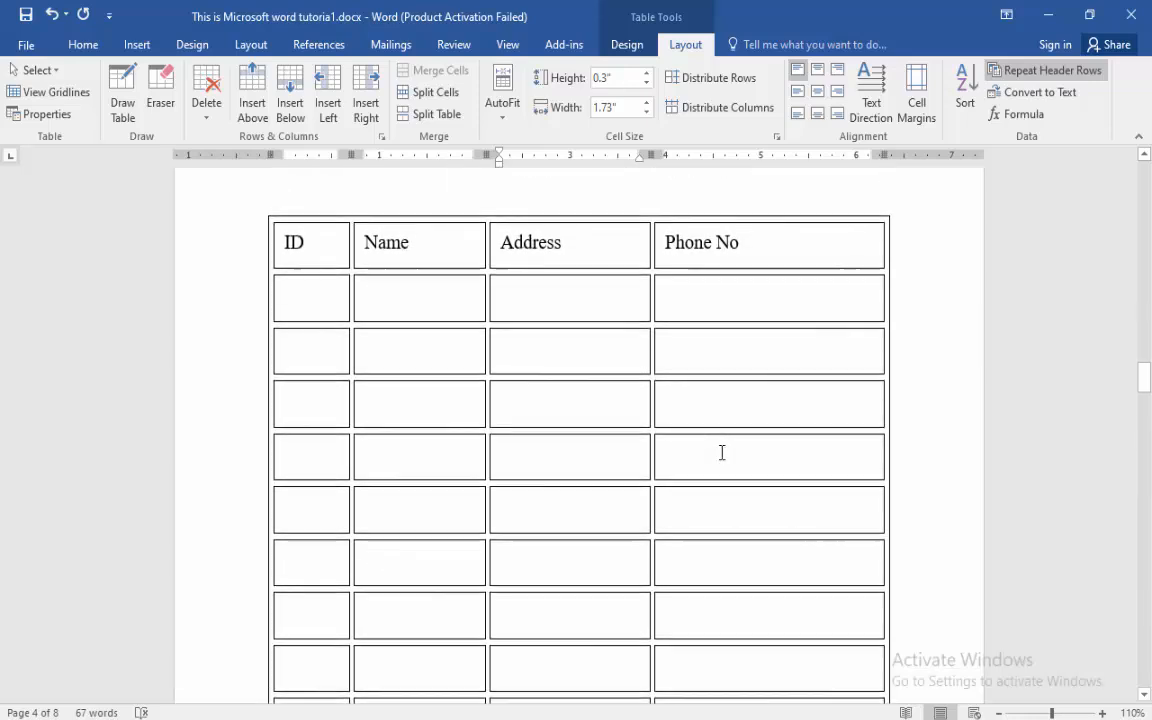
scroll(722, 453, up, 14)
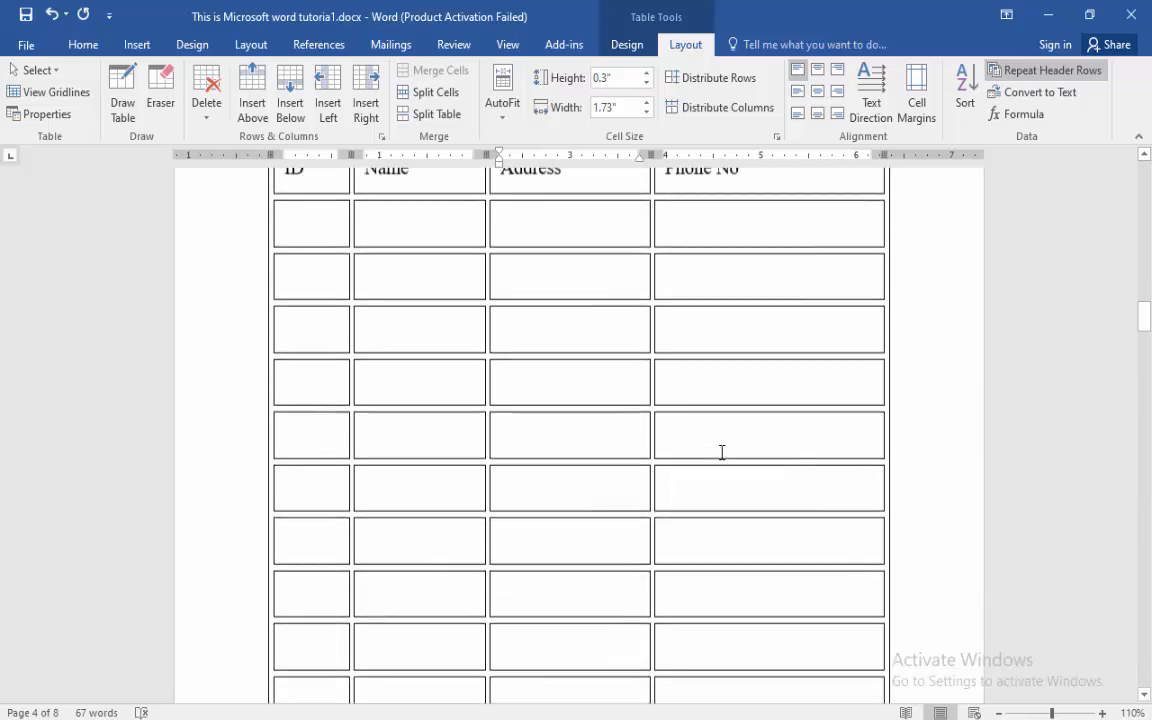
scroll(722, 452, up, 15)
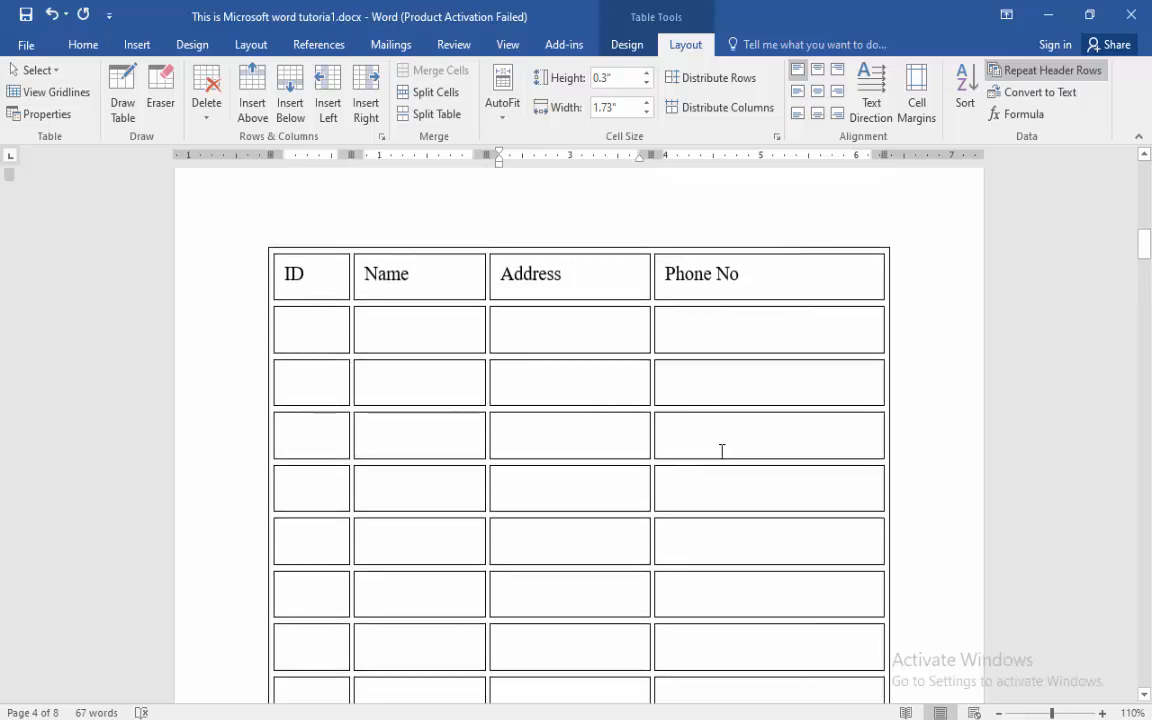
scroll(722, 452, up, 3)
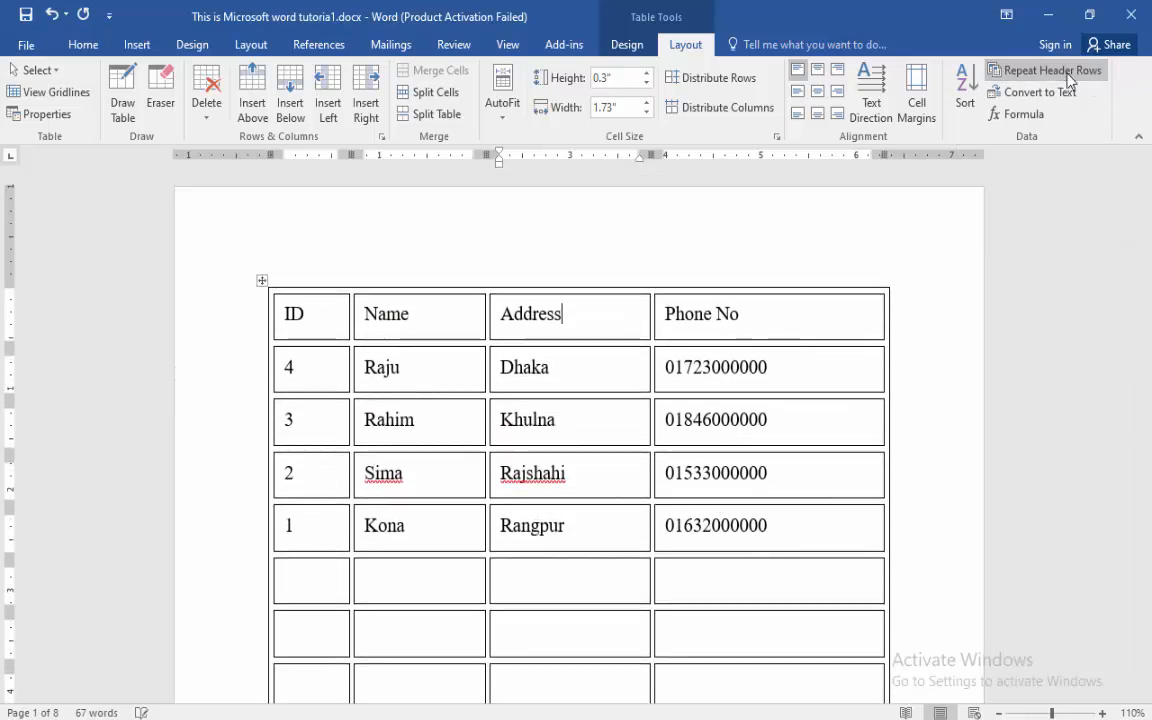
- Turn off the repeating header row and check the table across the page break
scroll(792, 368, down, 7)
scroll(751, 369, down, 15)
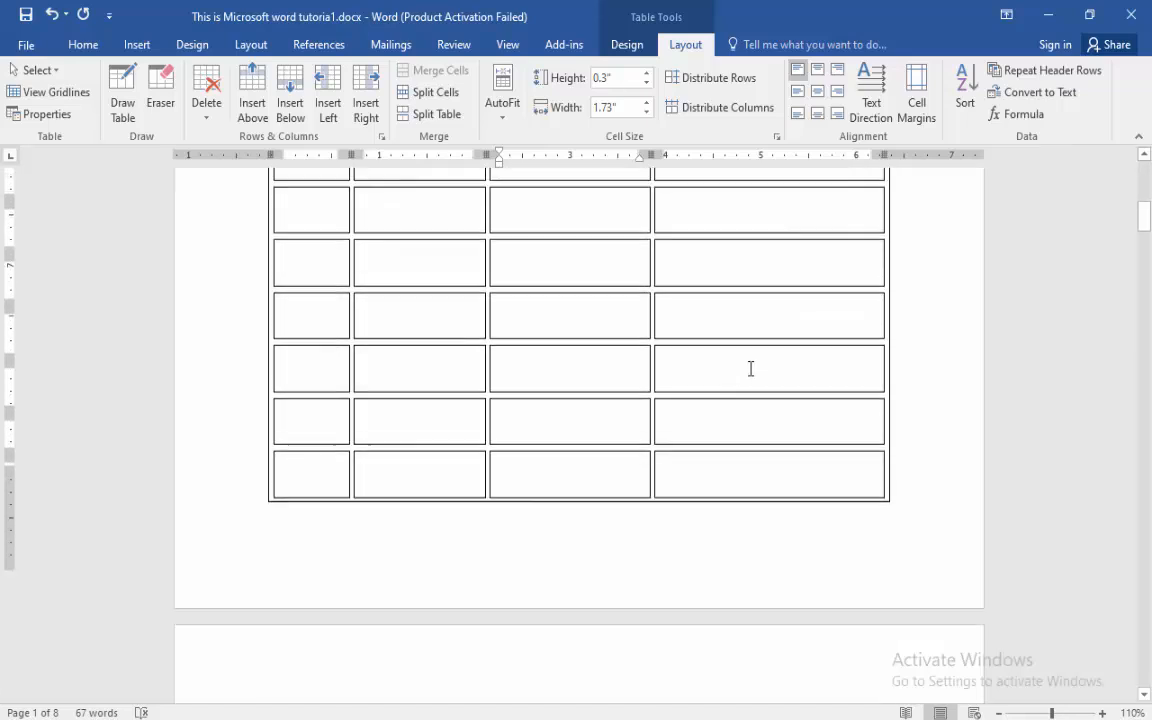
scroll(751, 369, up, 20)
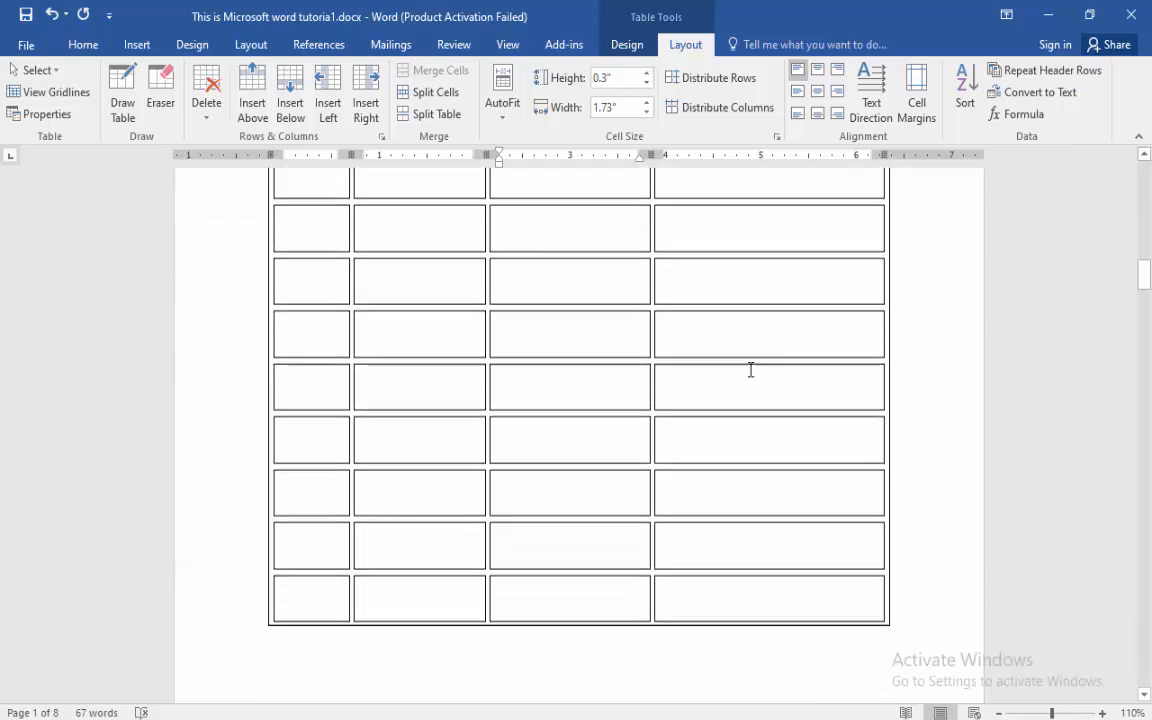
- Convert the whole table to text separated by tabs, and undo the conversion
click(635, 331)
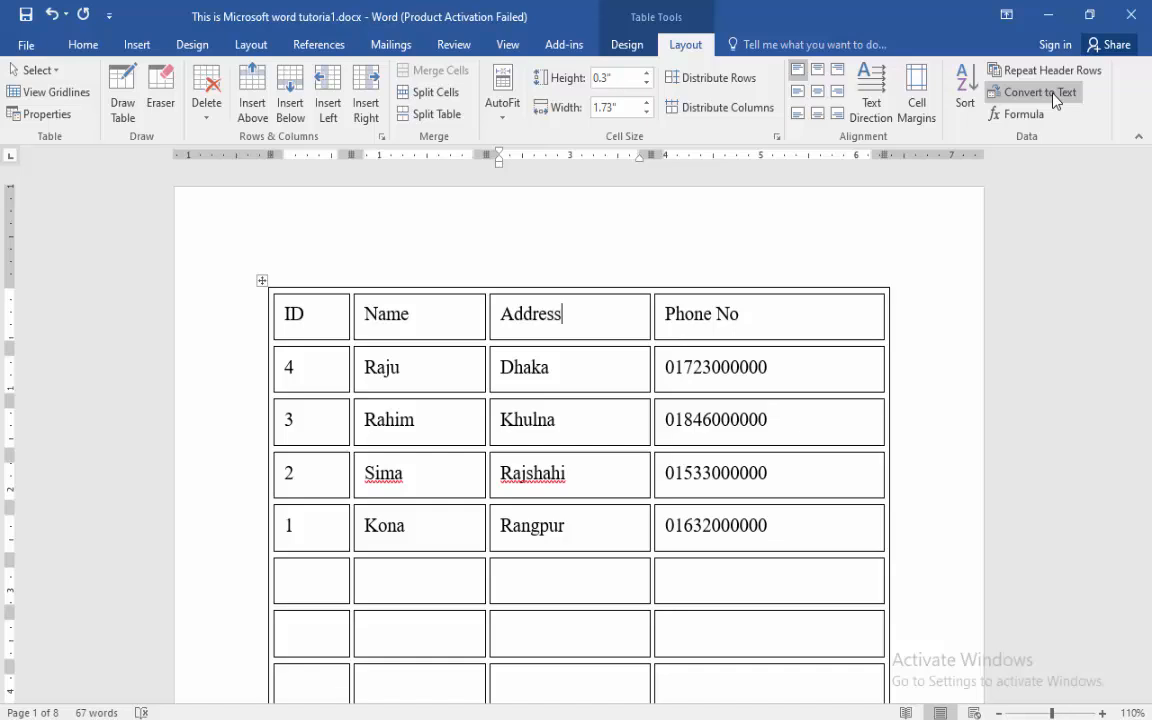
click(262, 281)
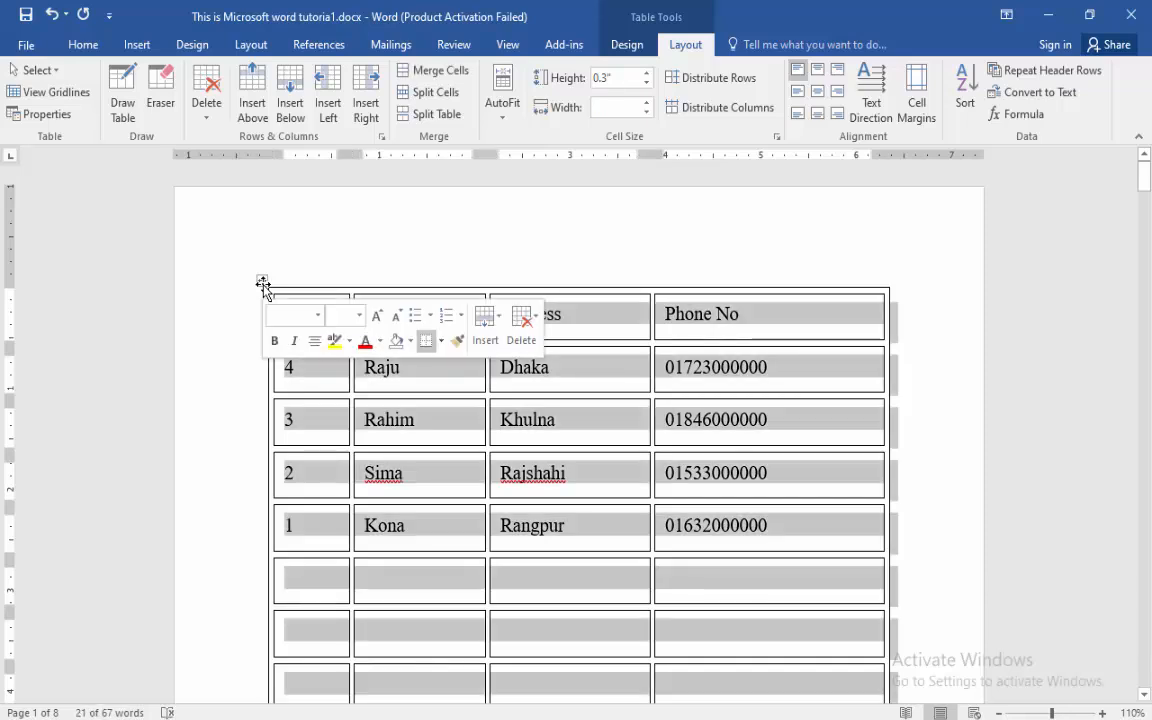
click(995, 92)
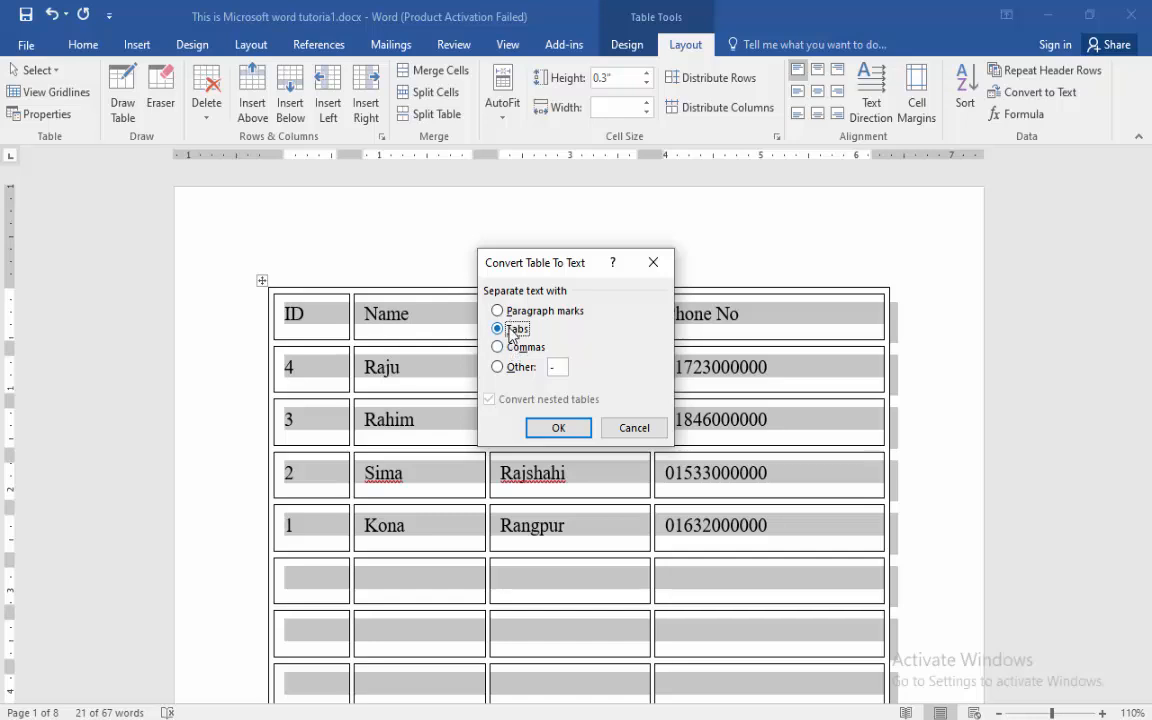
click(560, 428)
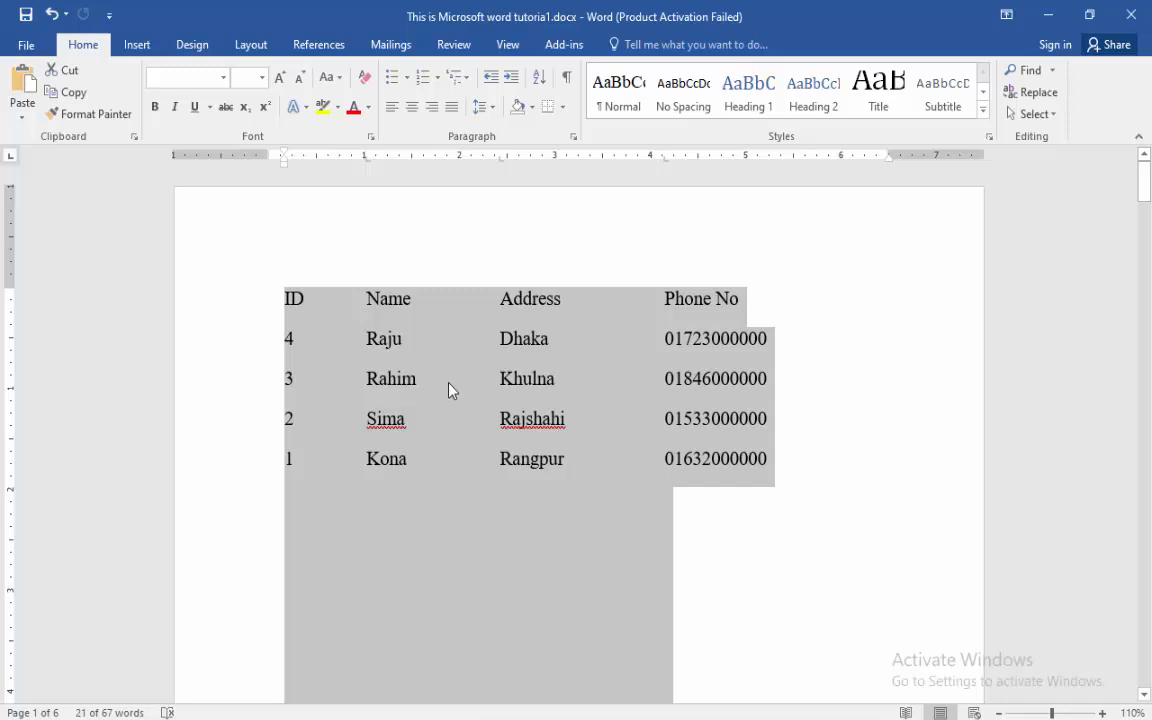
key(ctrl+z)
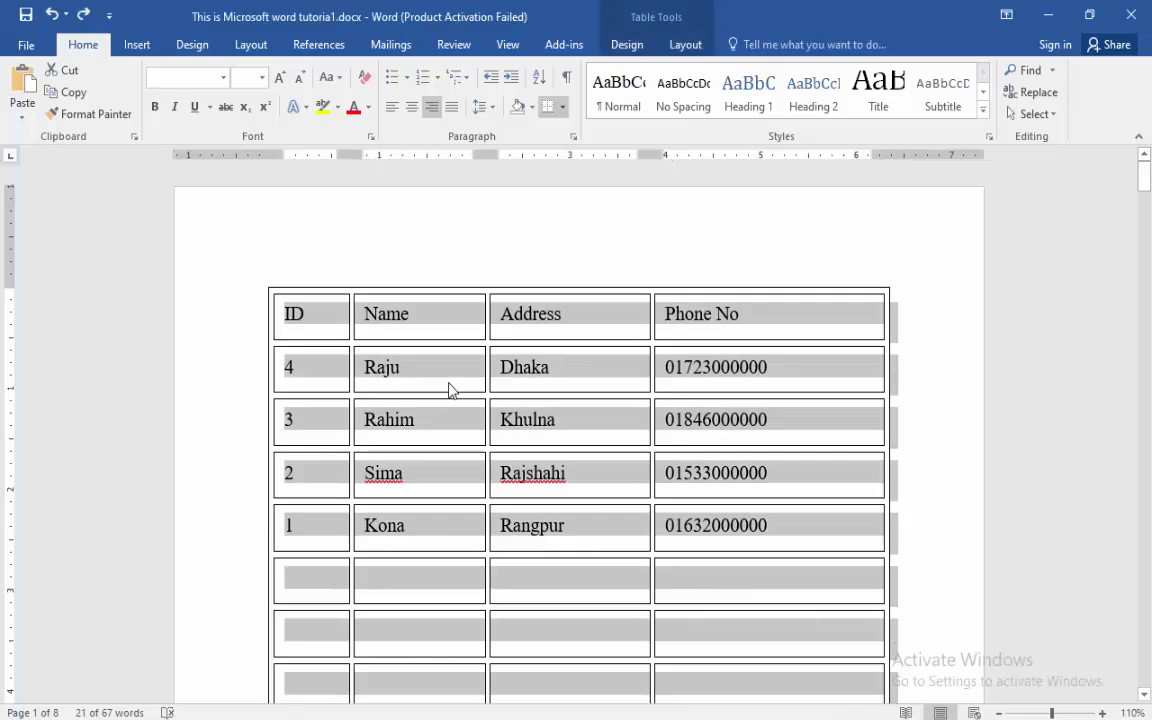
- Convert the whole table to text separated by commas, and undo the conversion
click(686, 45)
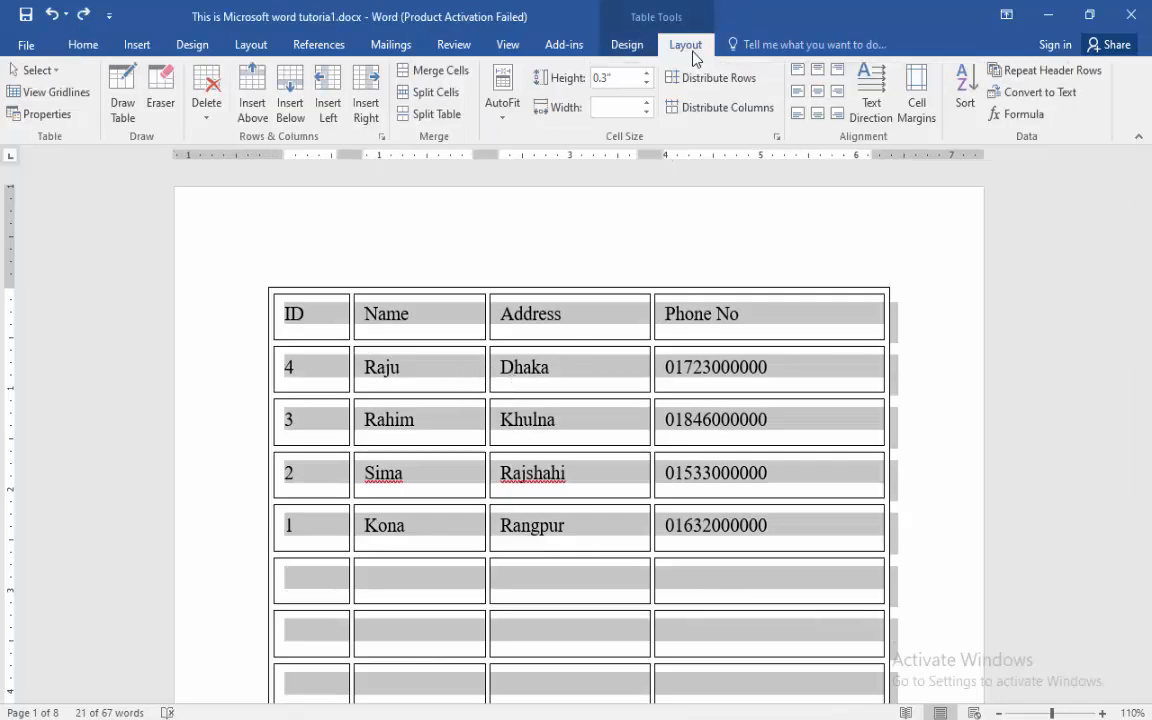
click(1040, 92)
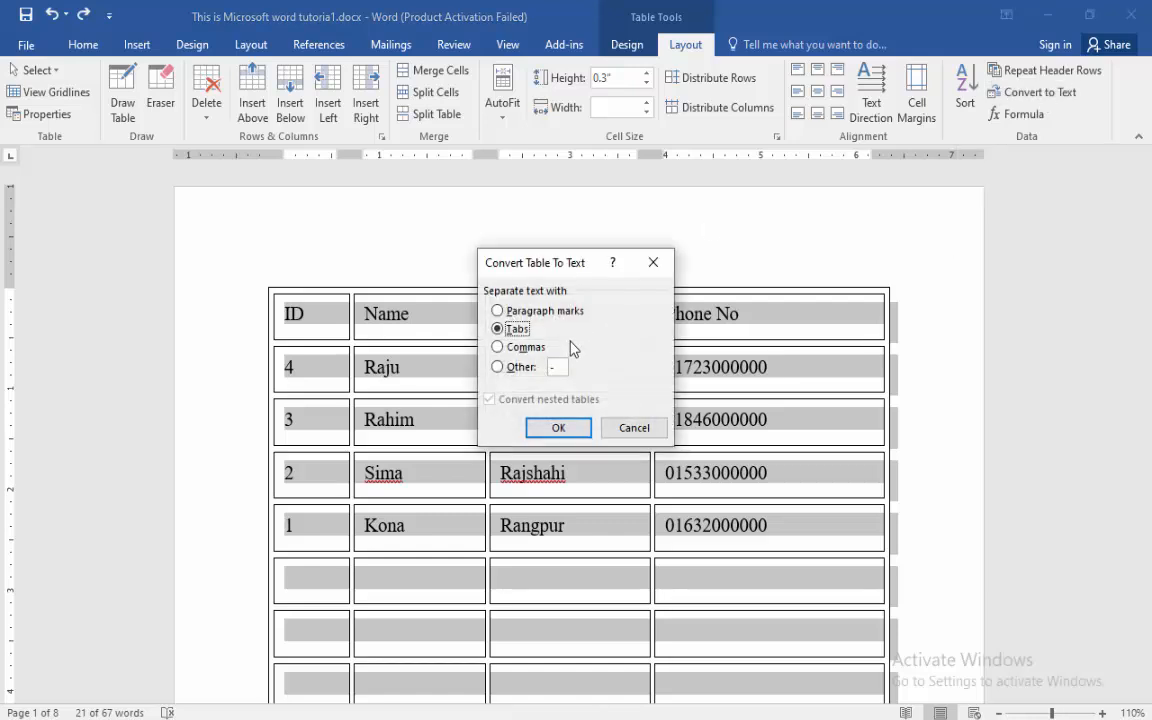
click(516, 329)
click(499, 347)
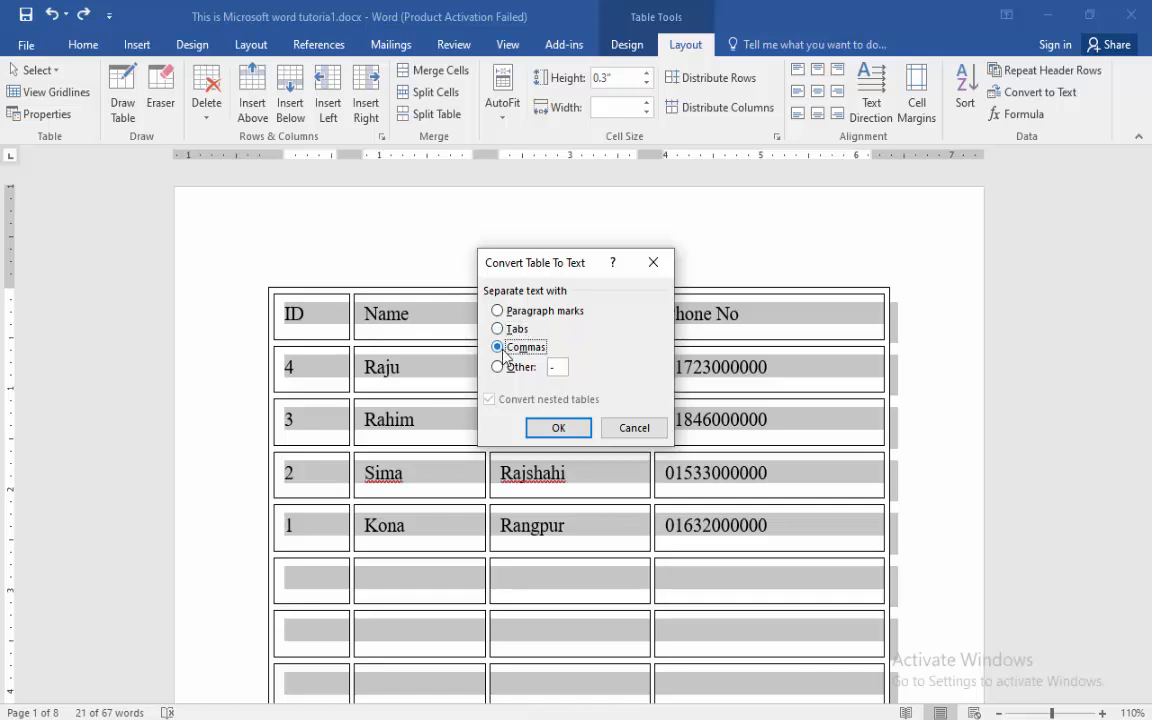
click(558, 428)
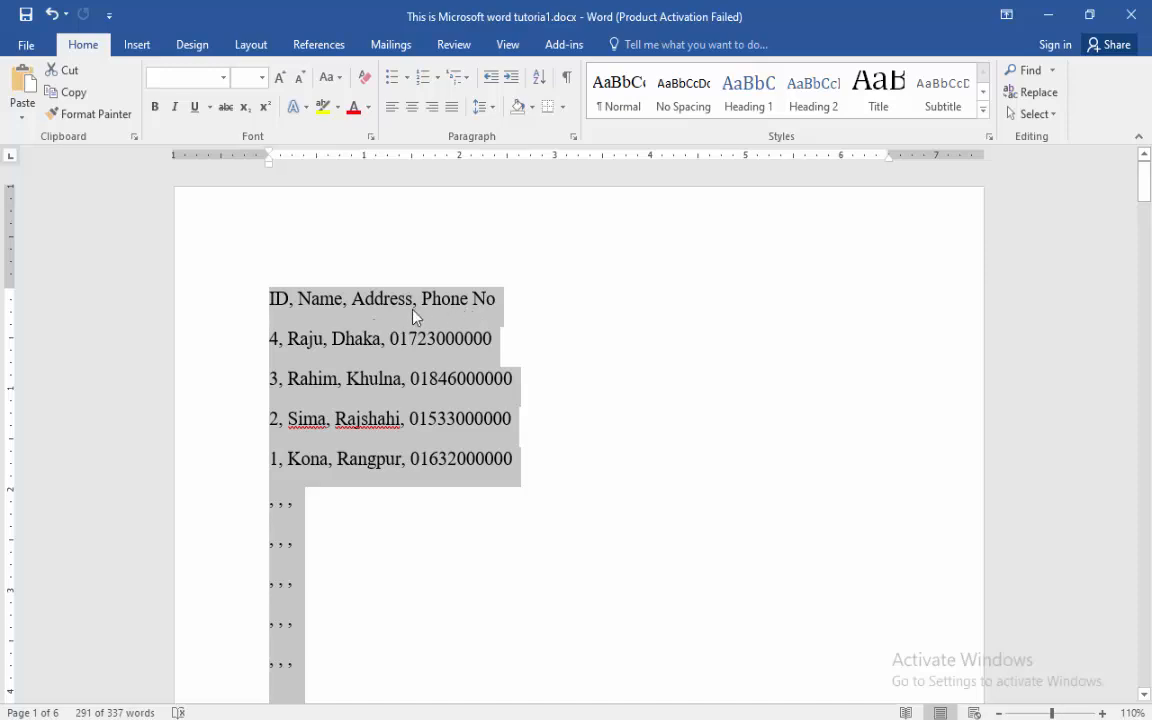
key(ctrl+z)
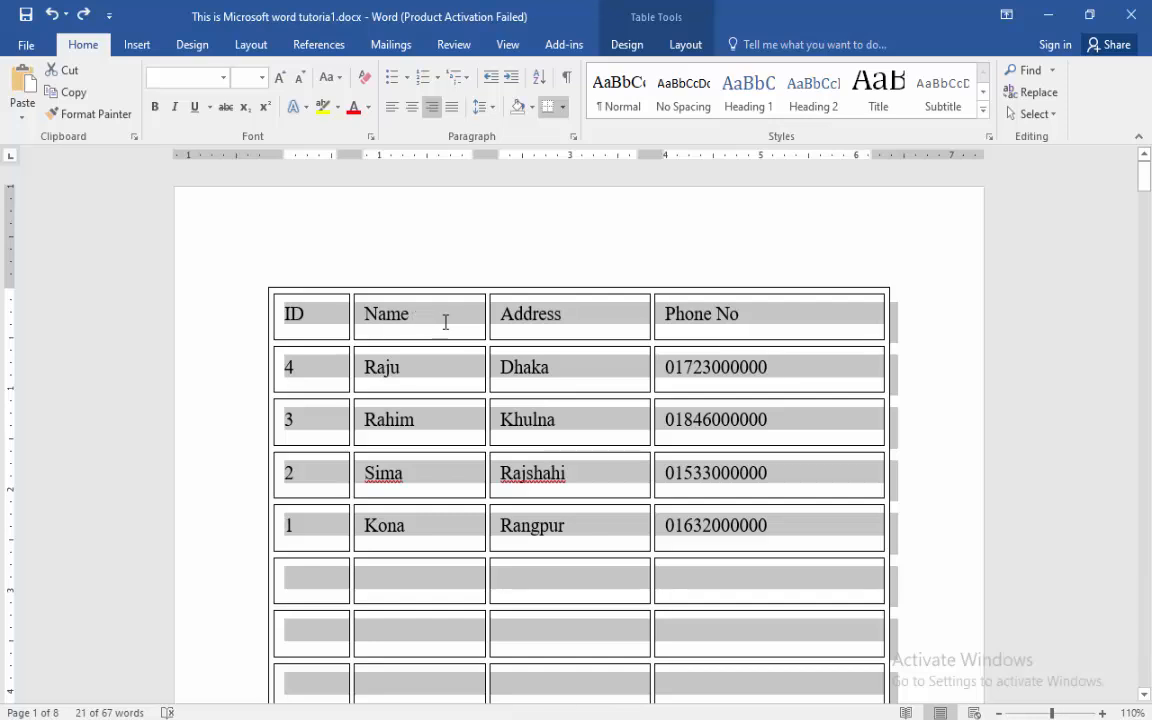
- Convert the whole table to text with 8 as the custom separator, and undo the conversion
click(689, 46)
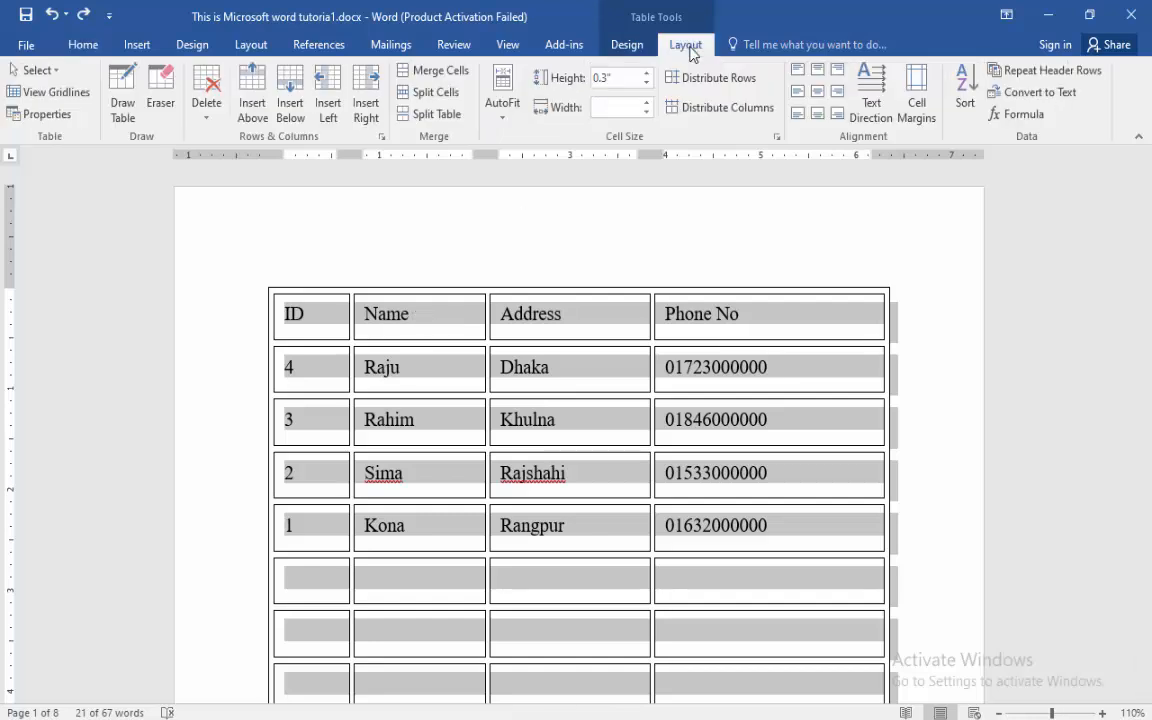
click(1040, 92)
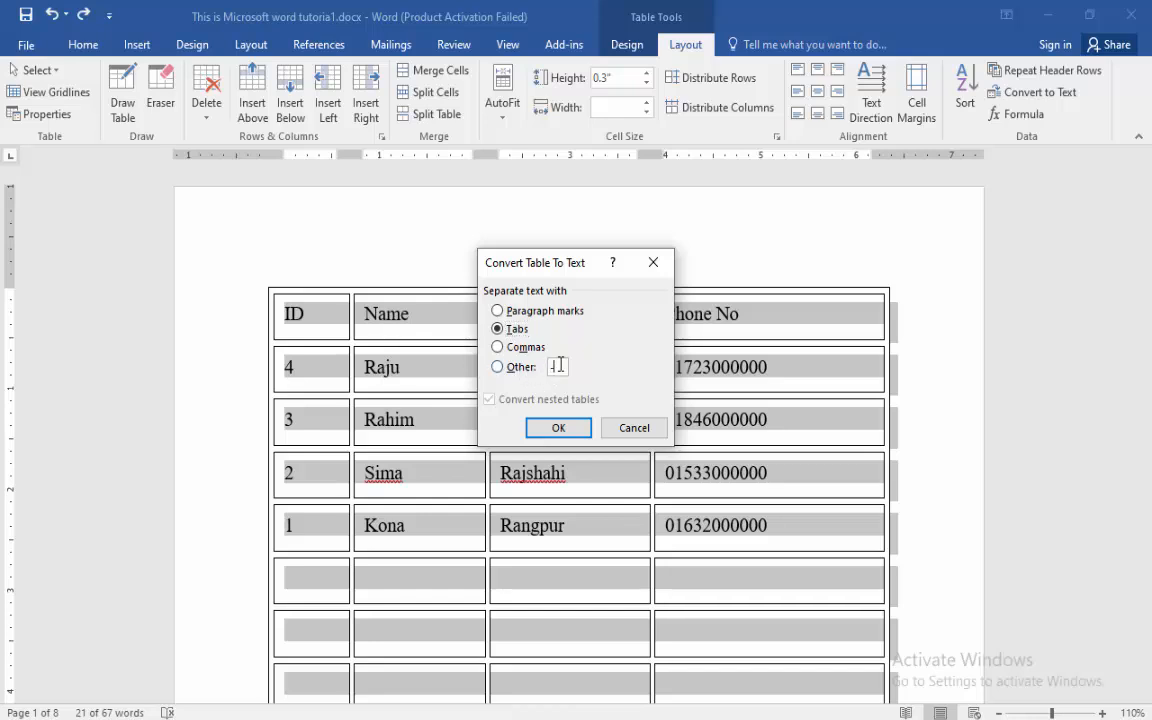
key(BackSpace)
text(8)
click(577, 430)
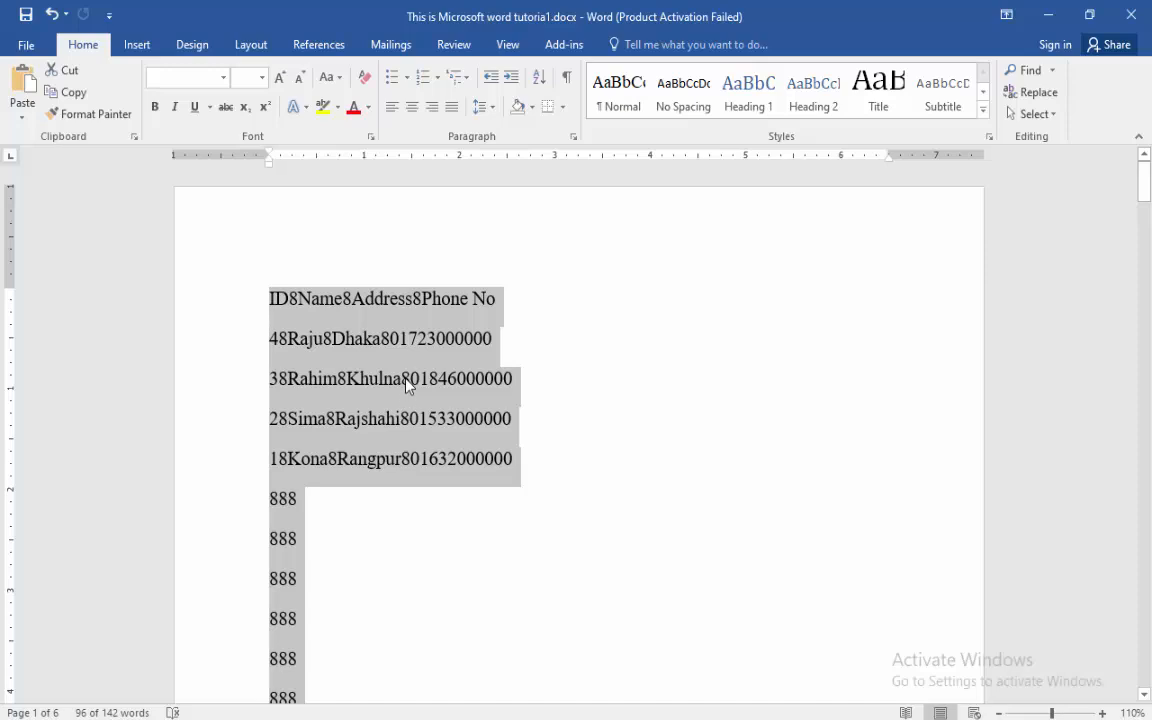
key(ctrl+z)
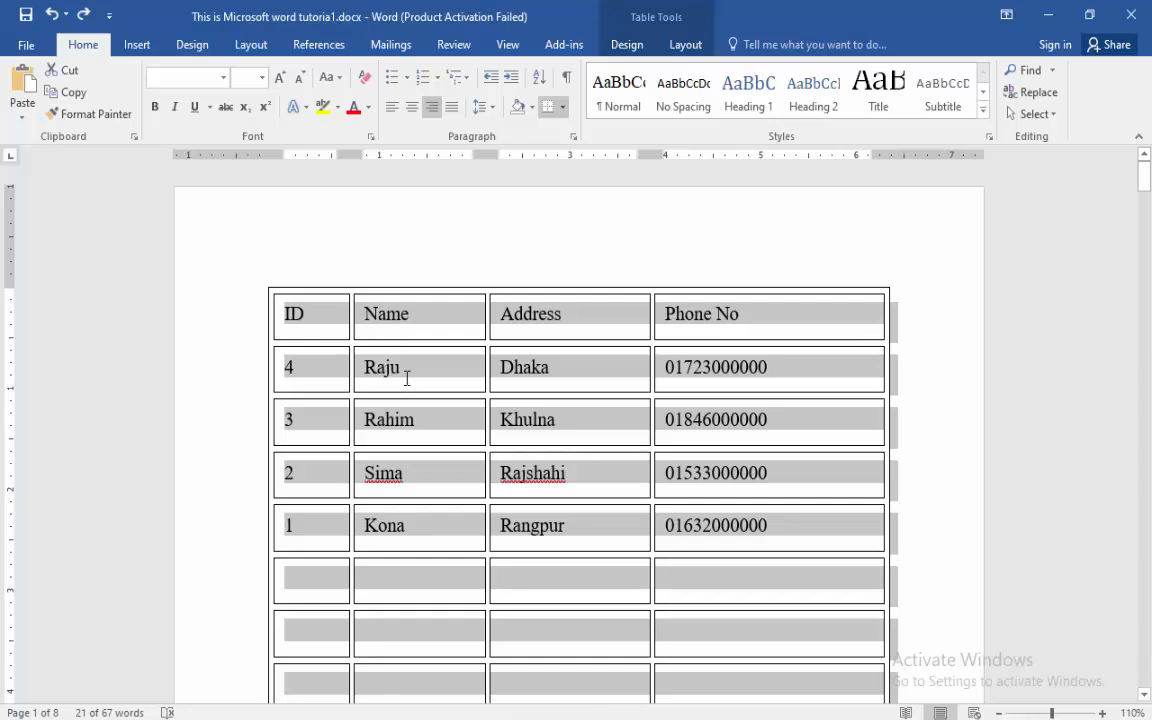
- Insert the formula =SUM(ABOVE) in the blank ID cell below the last data row
click(689, 44)
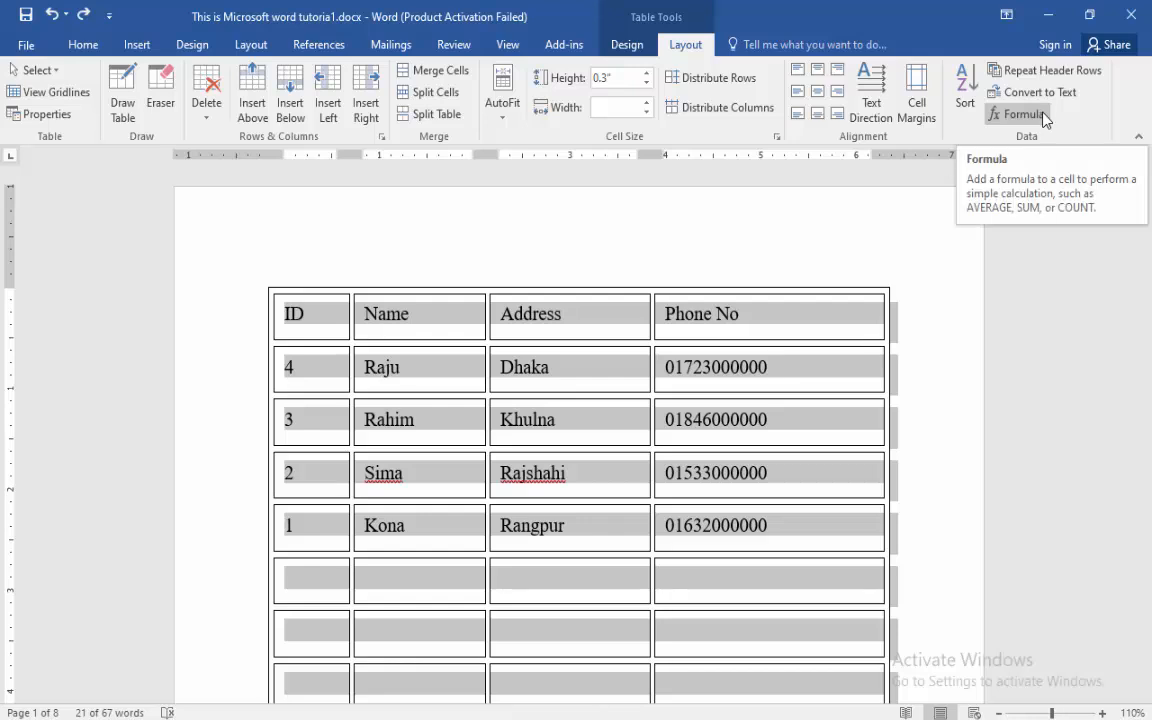
click(857, 321)
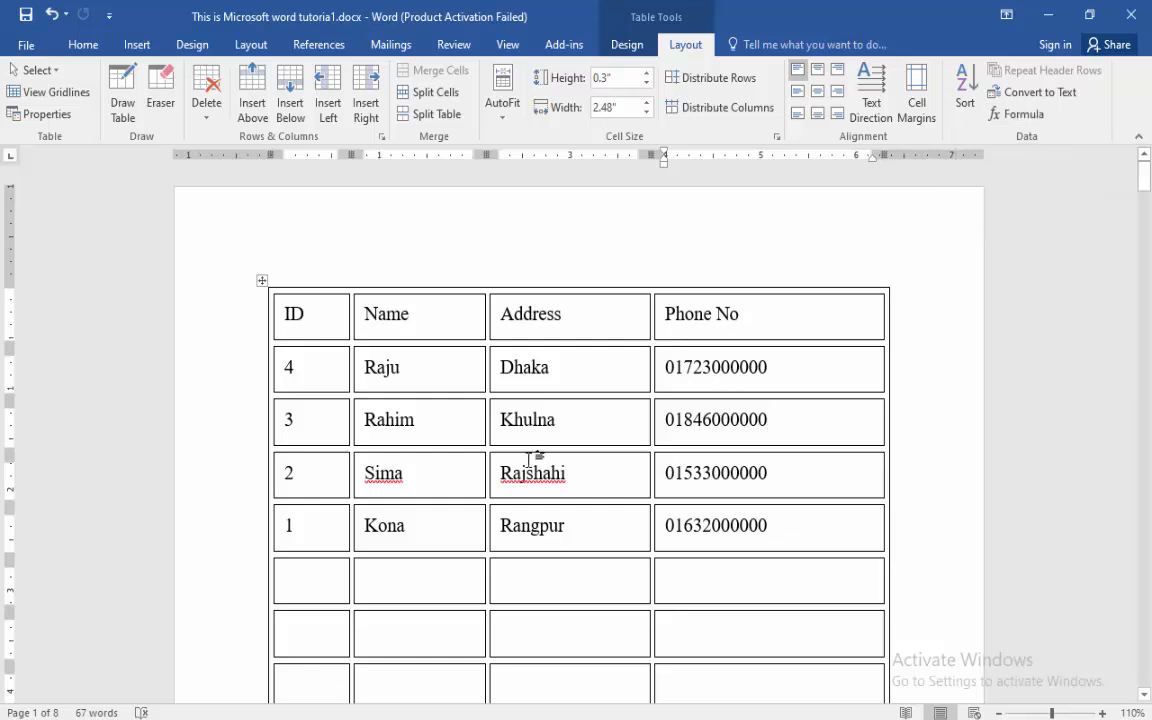
click(298, 585)
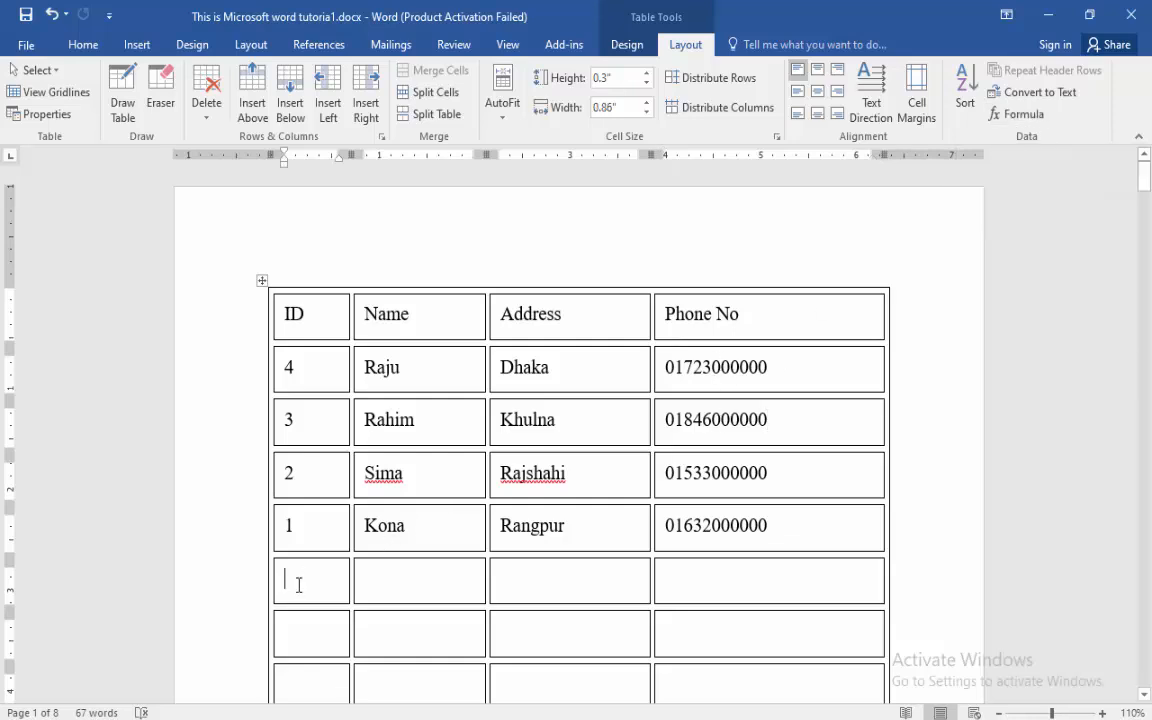
click(1024, 114)
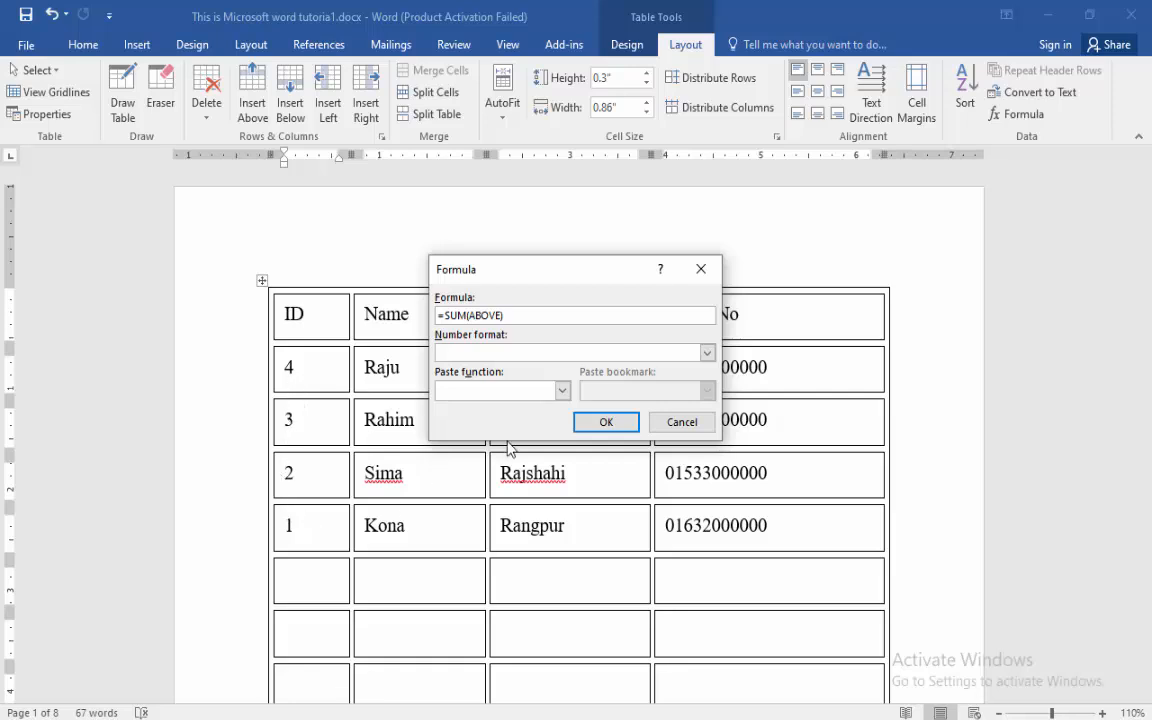
click(606, 422)
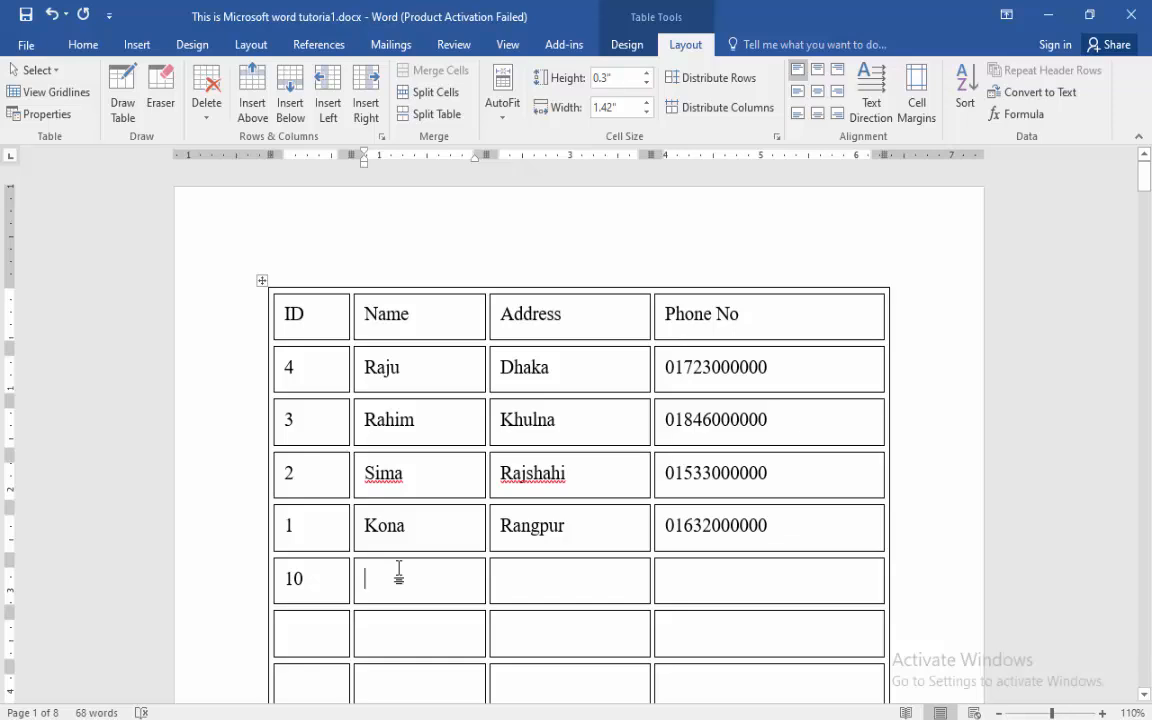
- Enter 30 in the Name cell of the ID total's row and insert the formula =SUM(LEFT) in its Address cell
text(30)
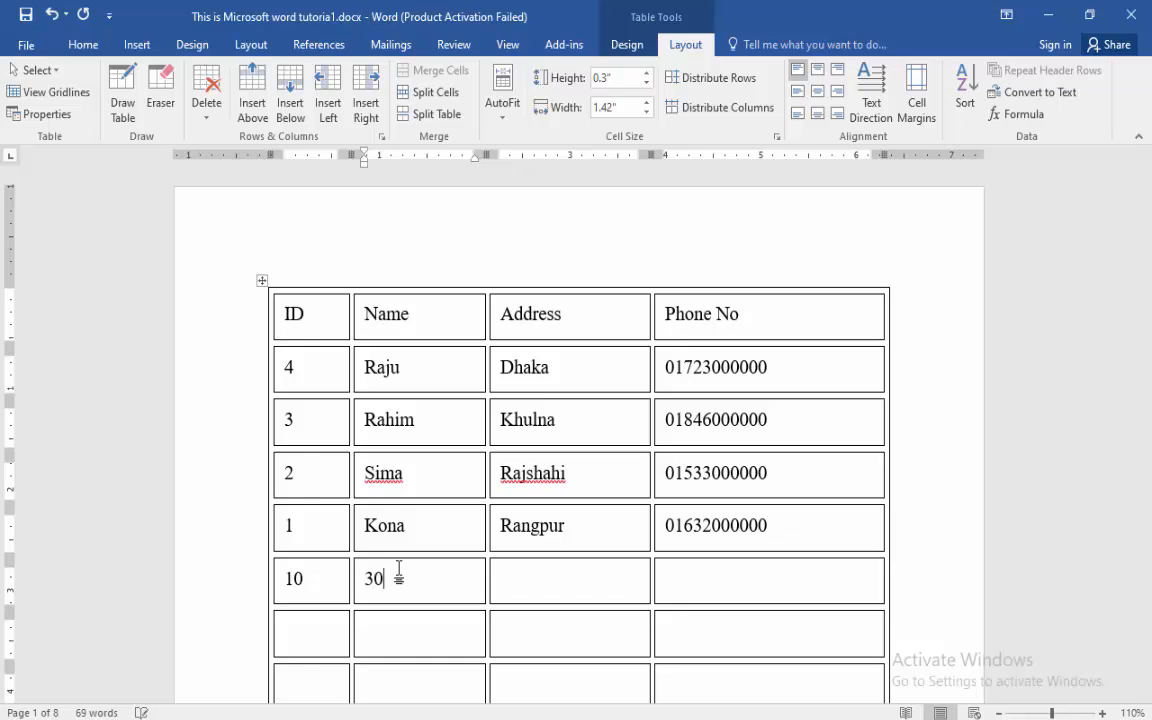
click(517, 576)
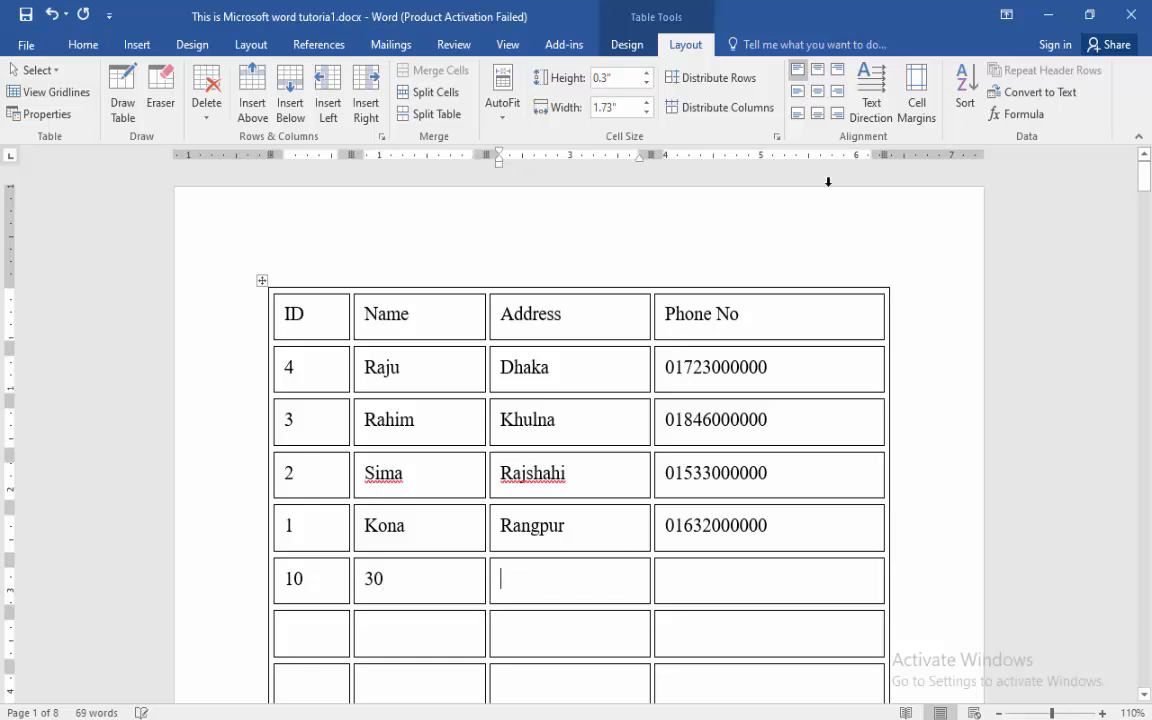
click(995, 116)
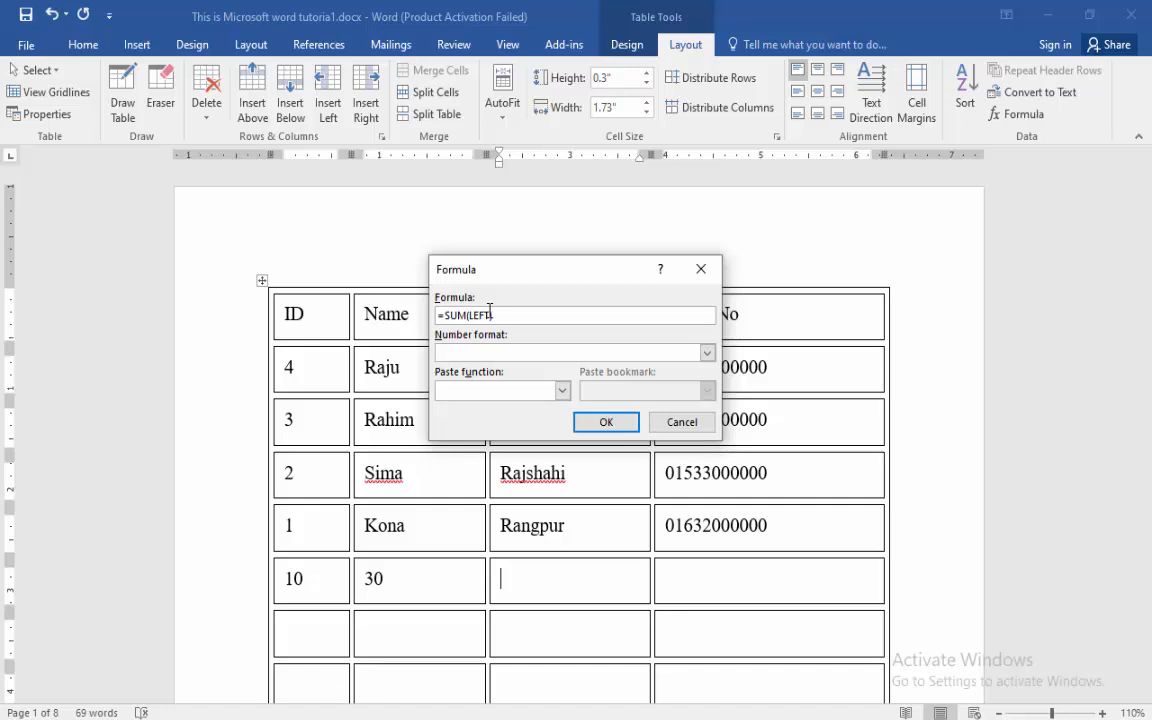
click(606, 422)
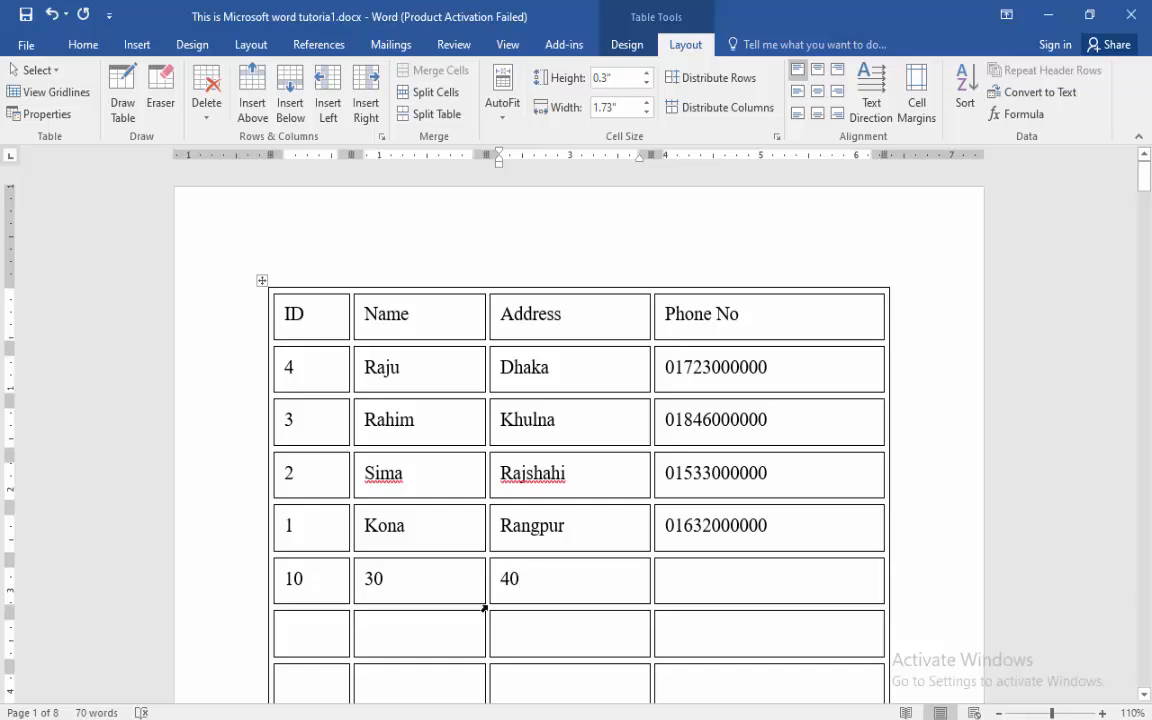
- Browse the functions available for table formulas and insert =SUM(ABOVE) in the blank ID cell directly below the first ID total
click(326, 641)
click(1018, 114)
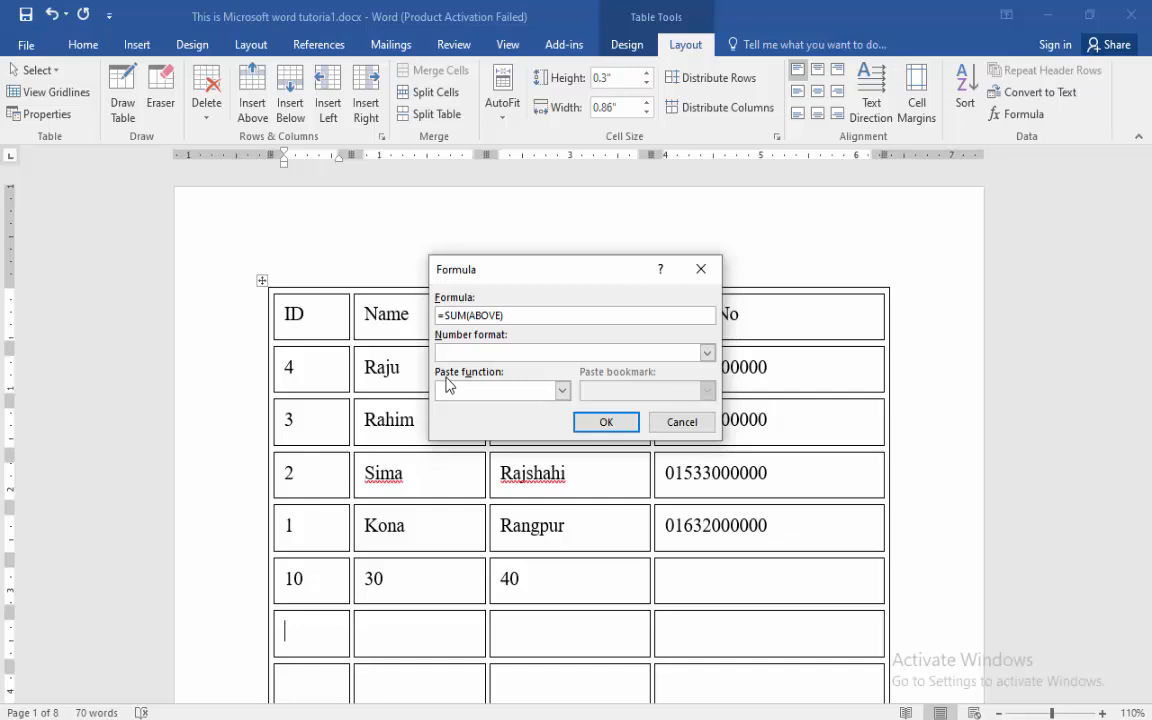
click(563, 391)
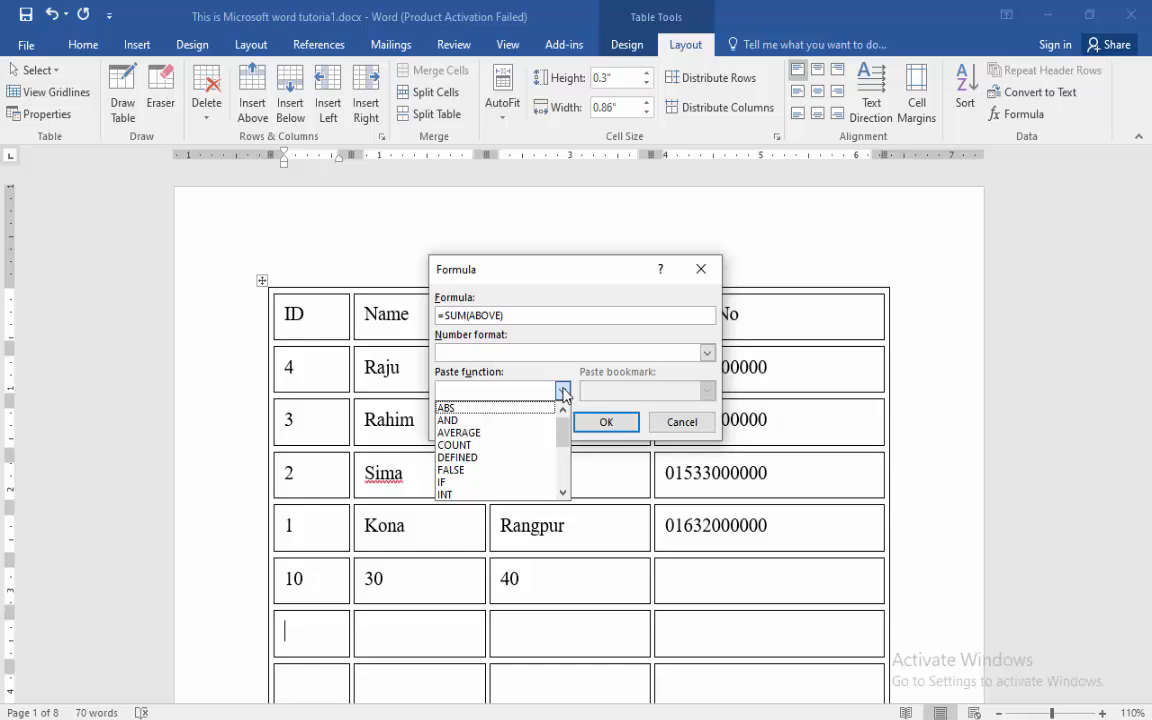
click(563, 492)
click(563, 492)
click(563, 492)
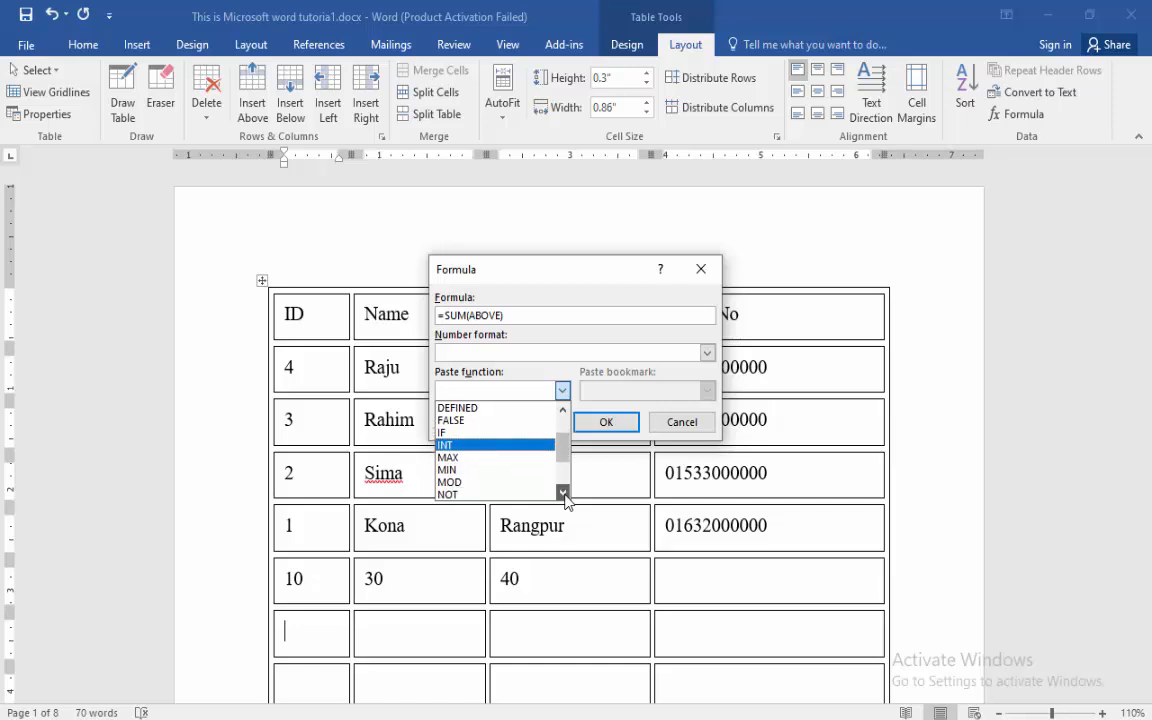
click(563, 492)
click(563, 492)
click(563, 492)
click(563, 492)
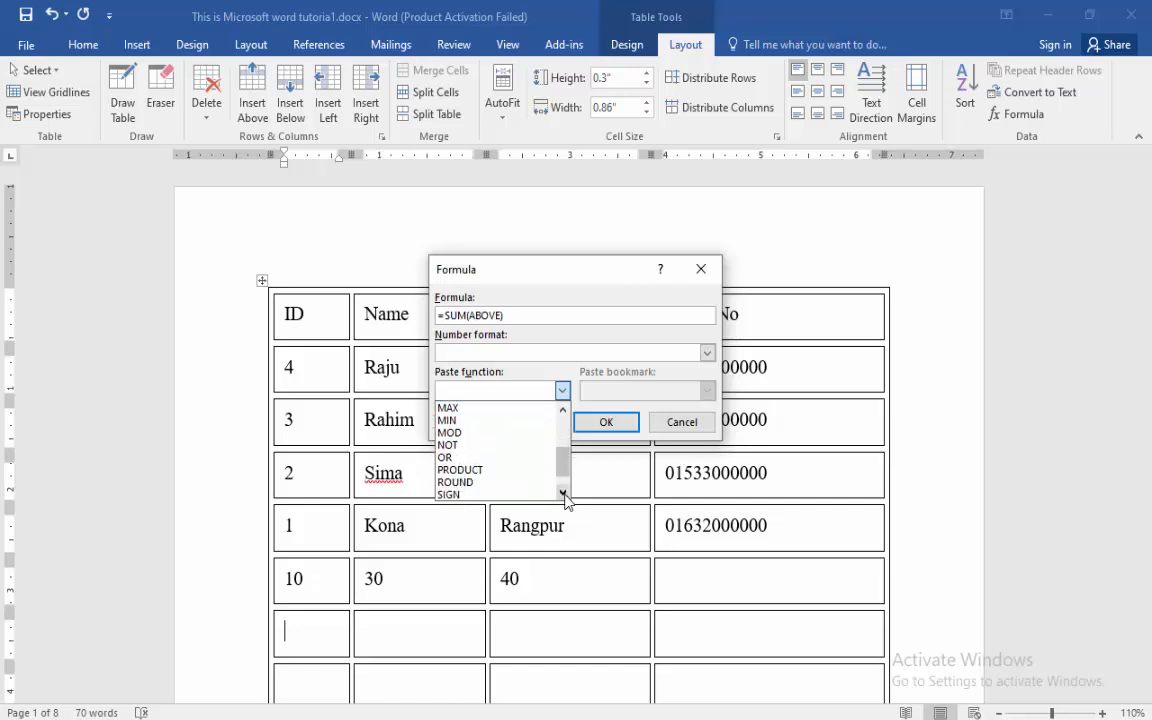
click(563, 492)
click(563, 492)
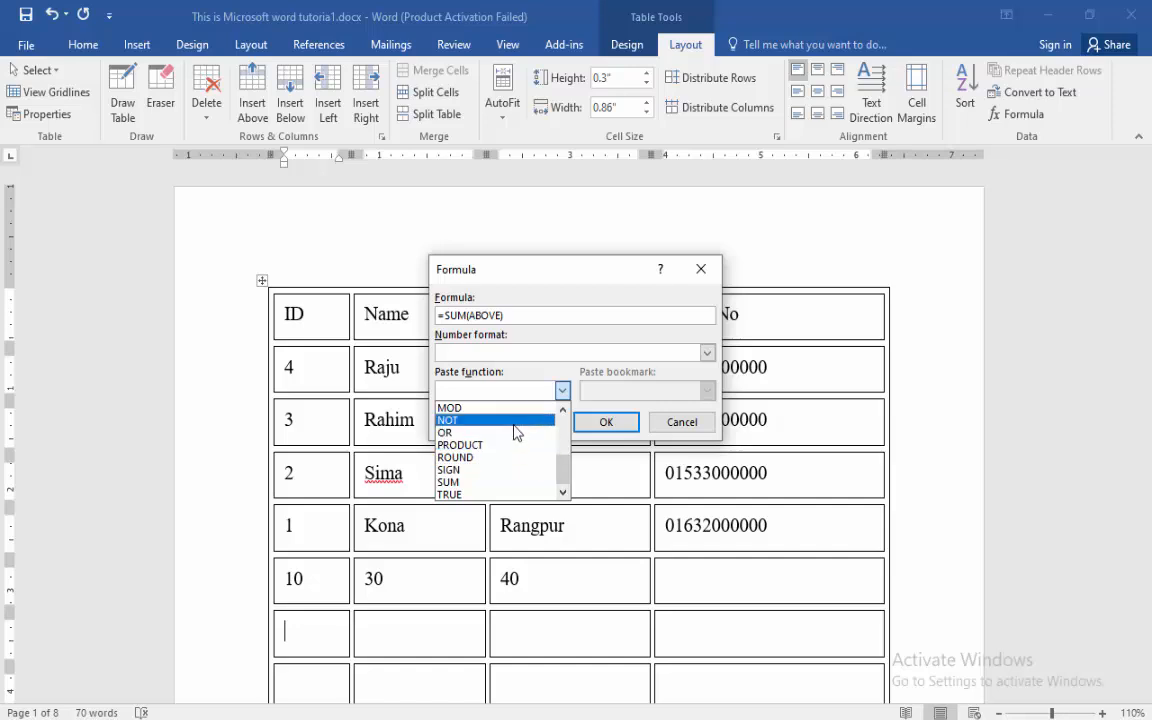
click(620, 422)
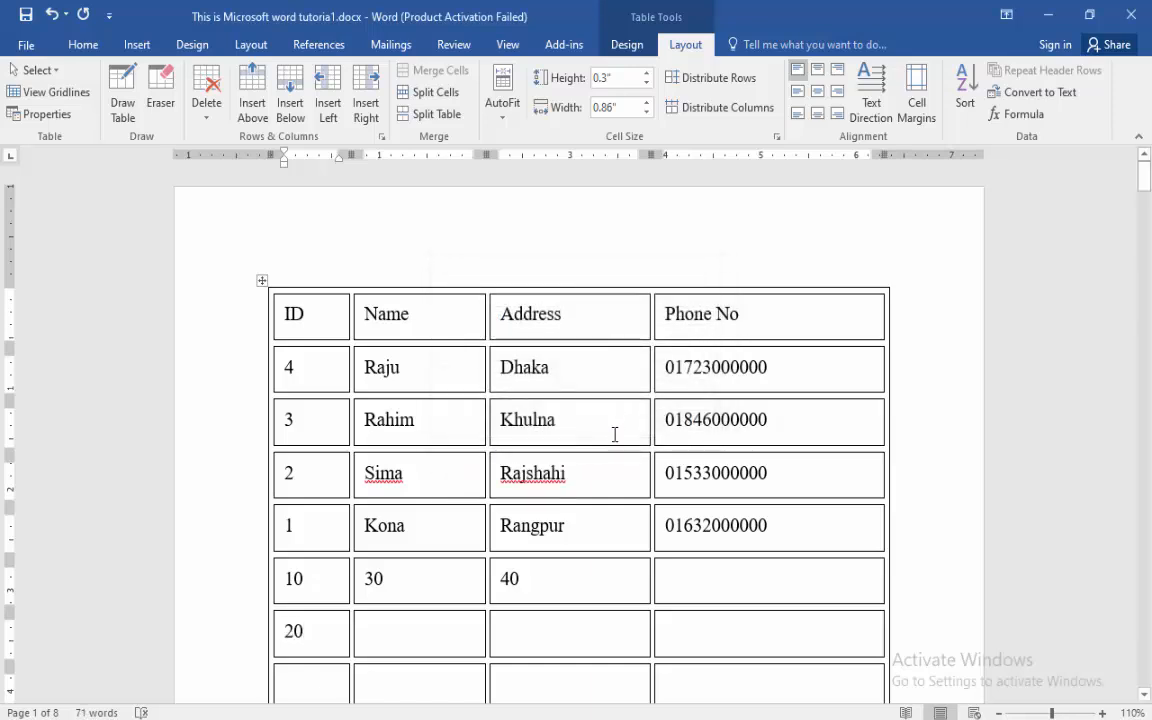